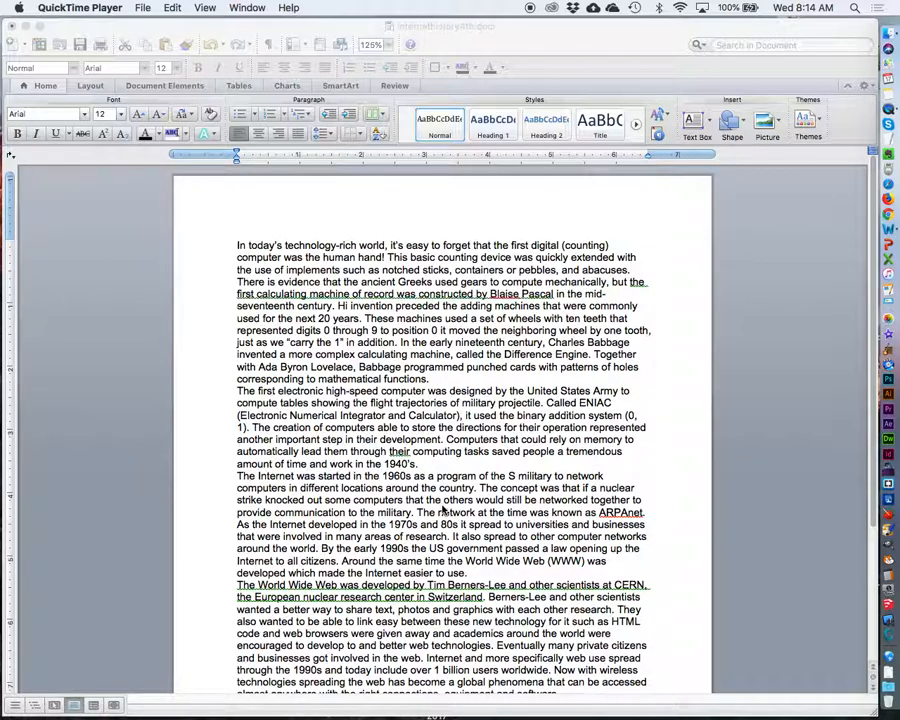
# Show the paragraph marks in Internethistory4th.docx to check where each paragraph ends, and hide them again
pyautogui.click(364, 26)
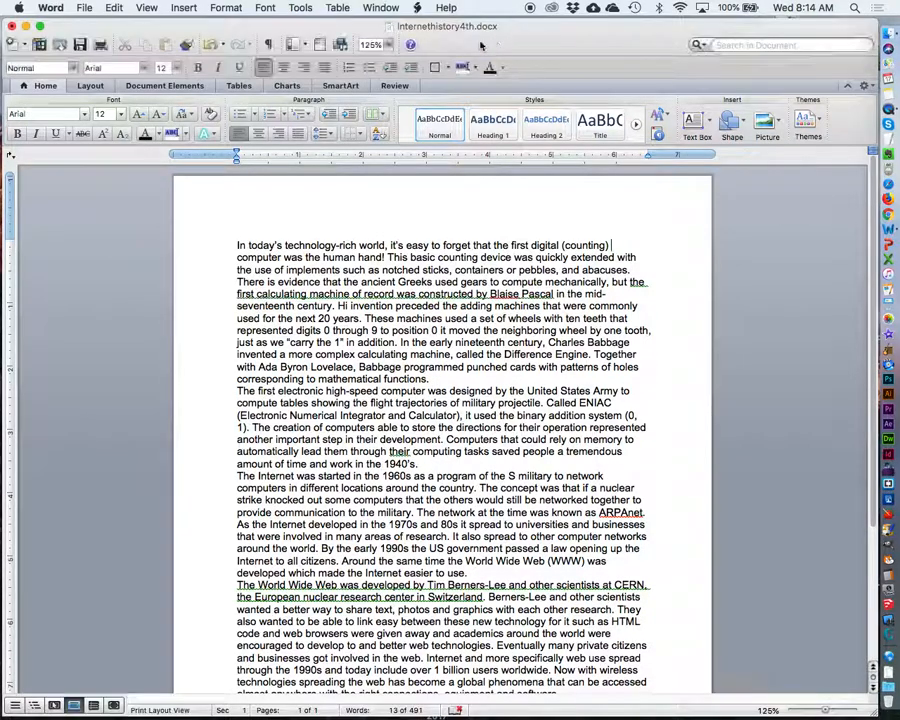
pyautogui.click(268, 45)
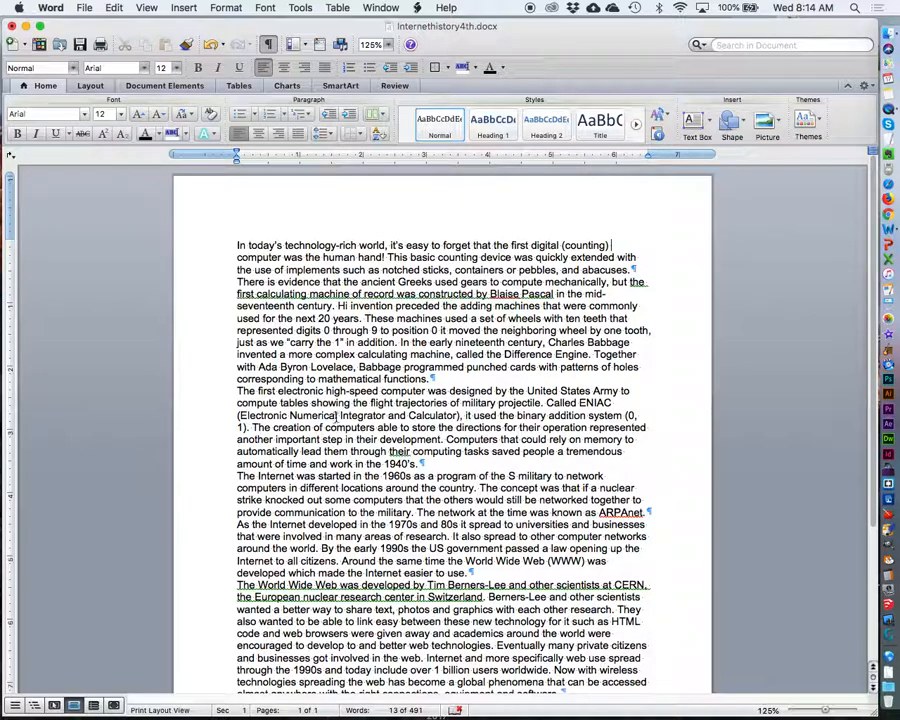
pyautogui.click(268, 44)
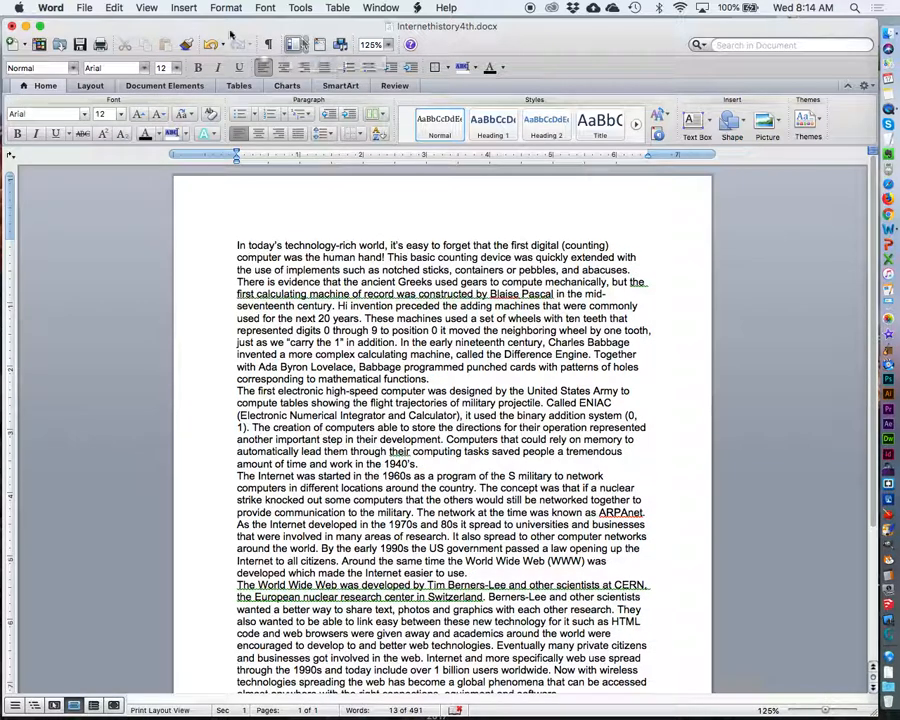
# Select the whole document's text and set its paragraph alignment to Justified
pyautogui.click(113, 7)
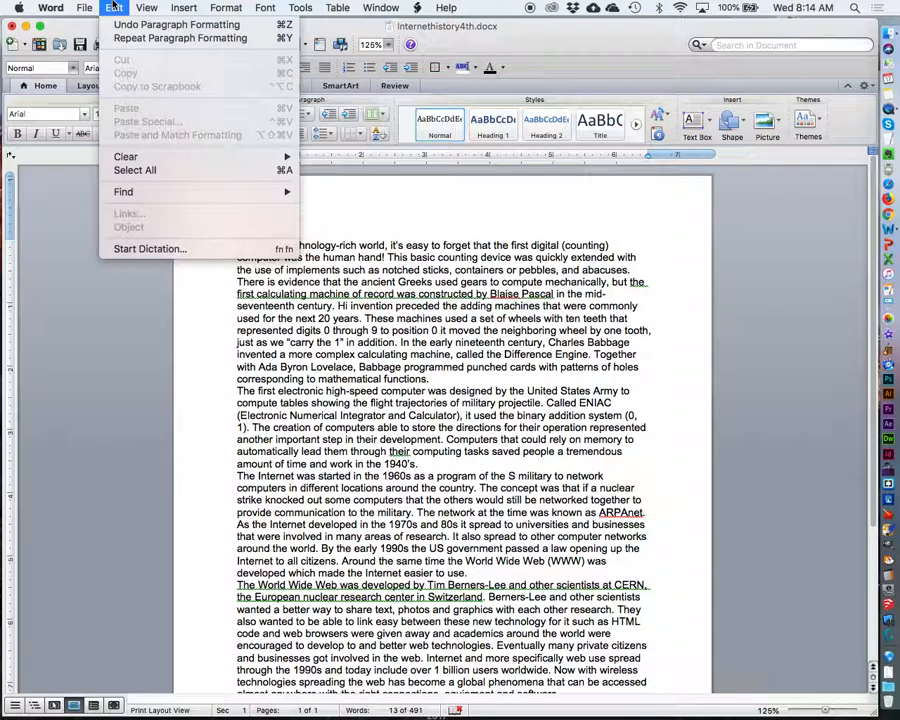
pyautogui.click(120, 170)
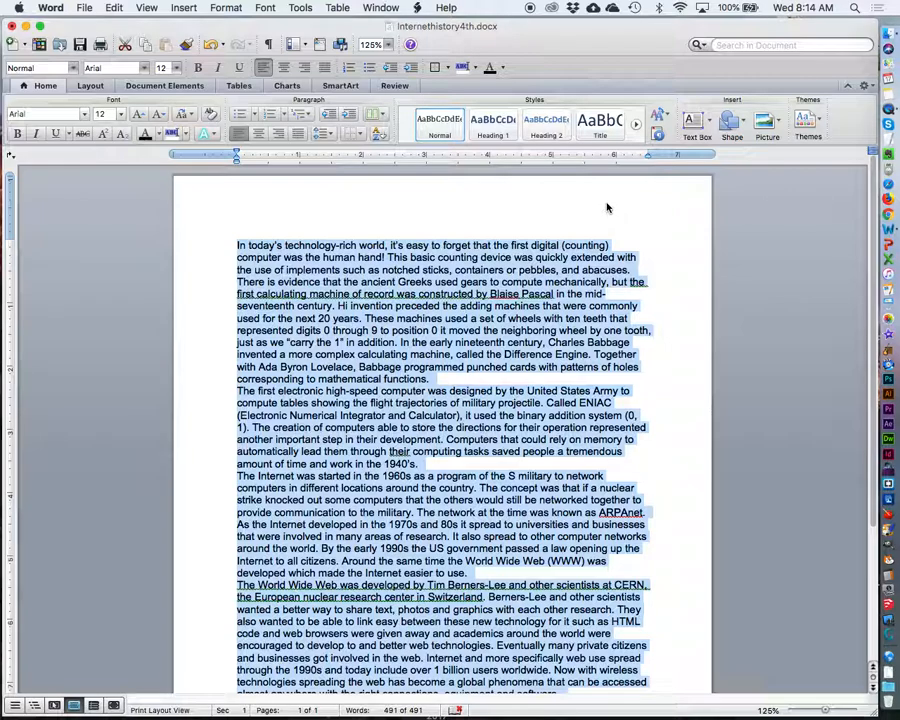
pyautogui.click(222, 7)
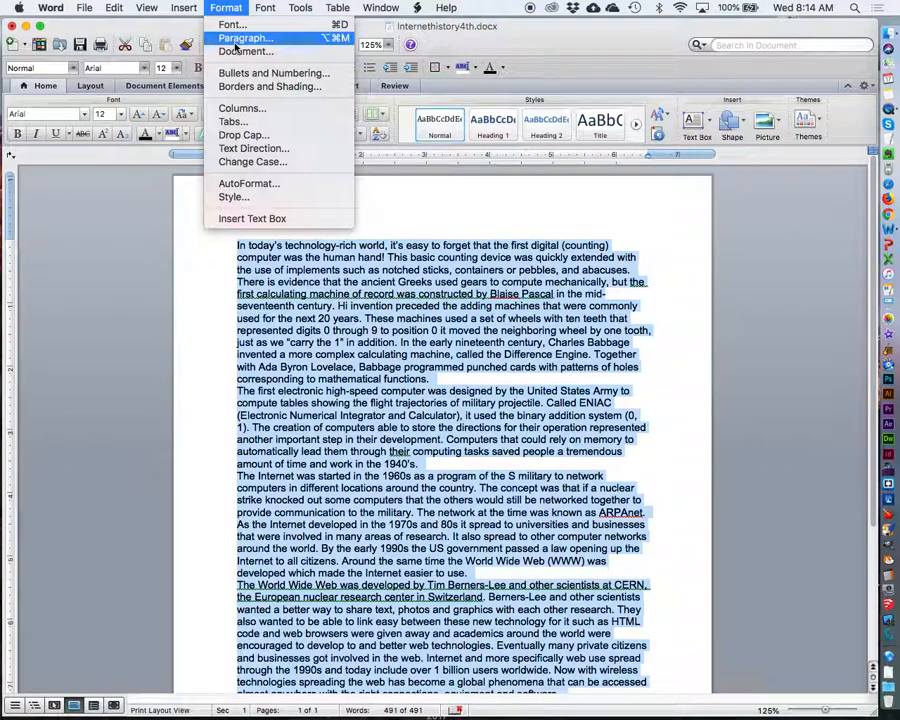
pyautogui.click(236, 40)
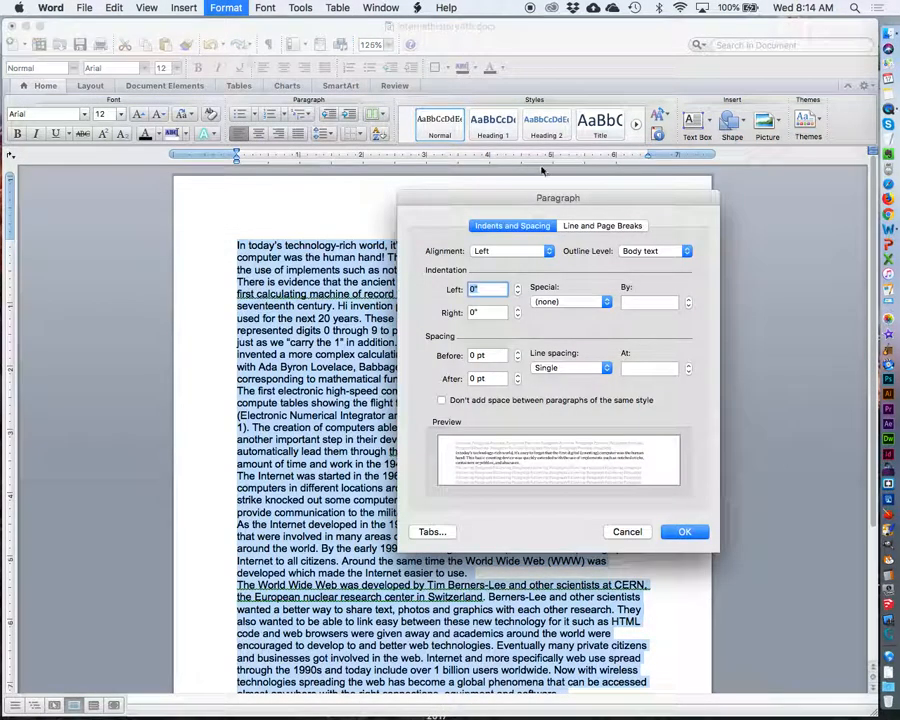
pyautogui.moveTo(617, 207); pyautogui.dragTo(553, 96)
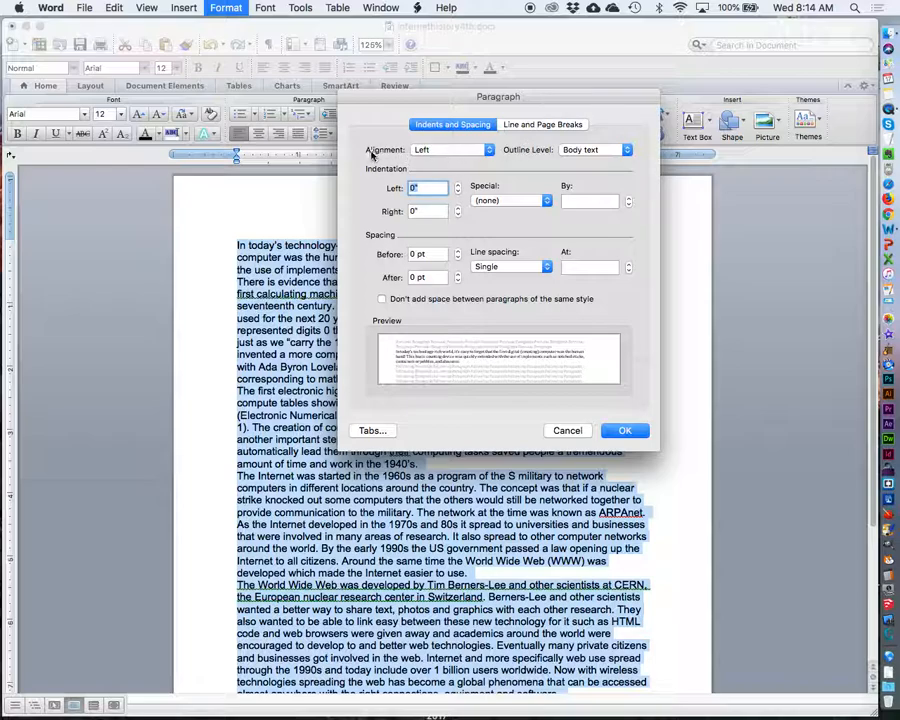
pyautogui.click(459, 152)
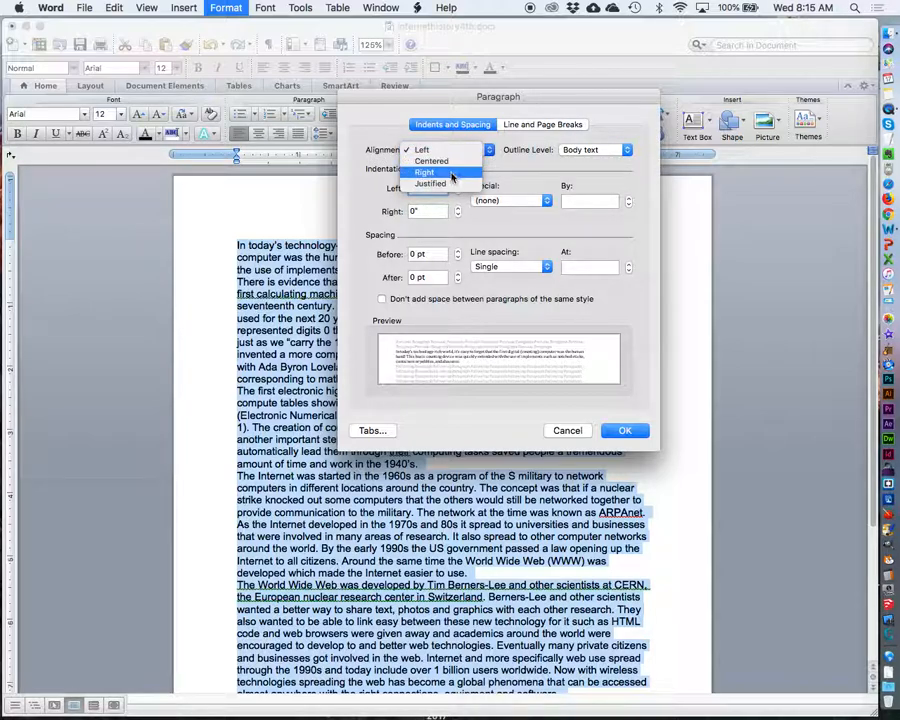
pyautogui.click(451, 185)
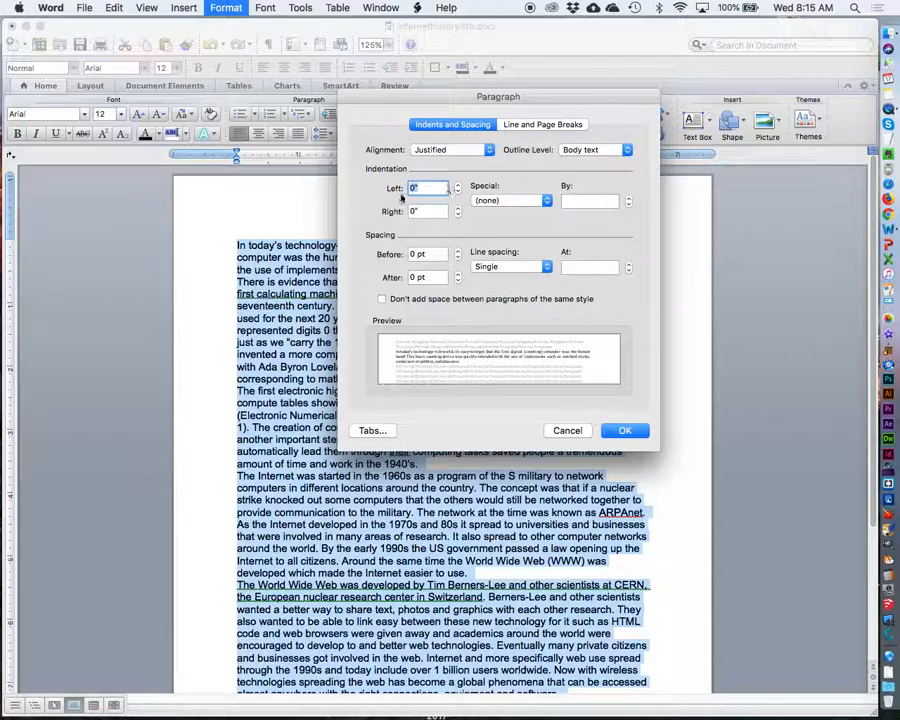
# Give the selected paragraphs a special first-line indent of .3 inches
pyautogui.click(538, 200)
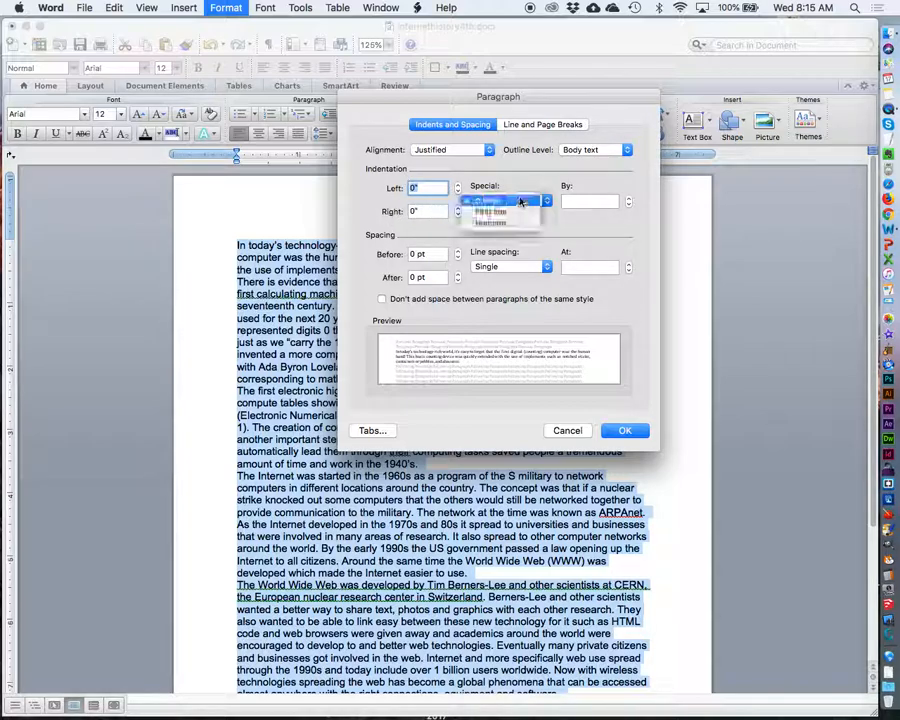
pyautogui.click(519, 211)
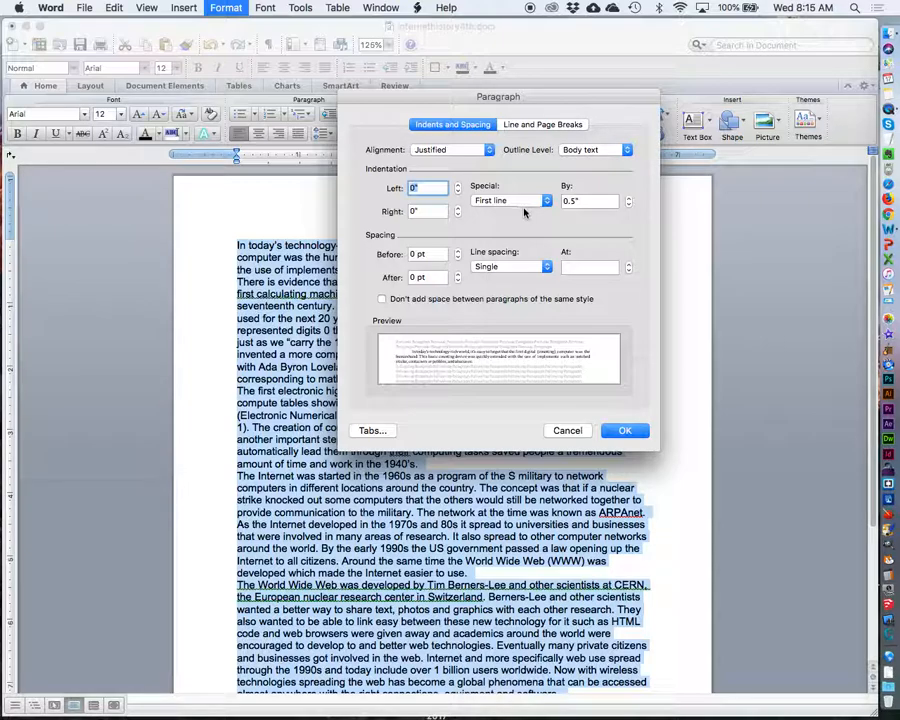
pyautogui.click(629, 205)
pyautogui.click(629, 205)
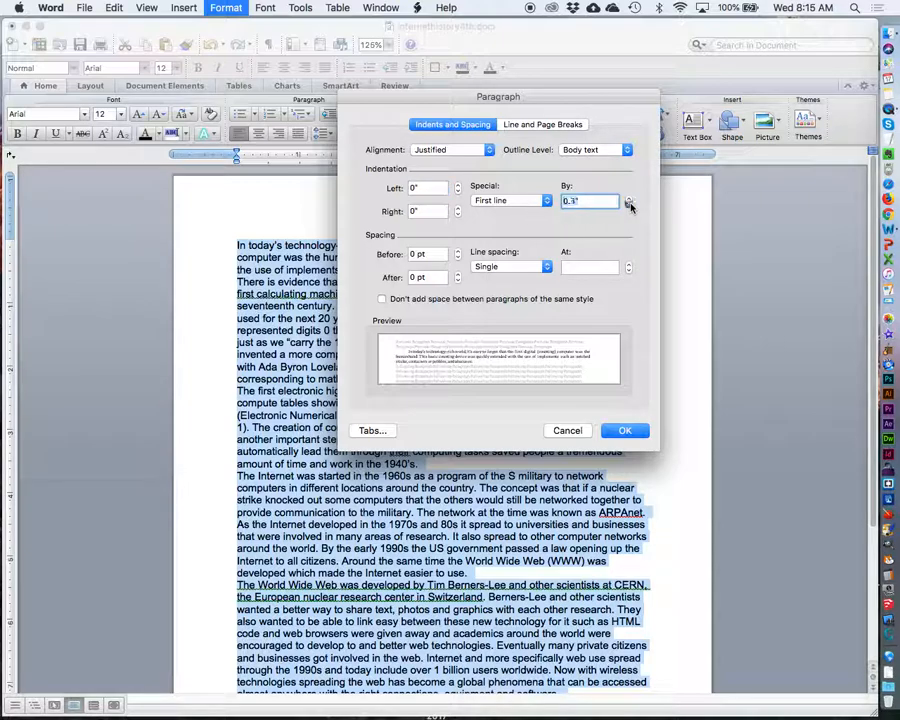
pyautogui.moveTo(594, 201); pyautogui.dragTo(545, 201)
pyautogui.write('.3')
# Set the line spacing to 1.5 lines, apply the paragraph settings and deselect the text
pyautogui.click(520, 268)
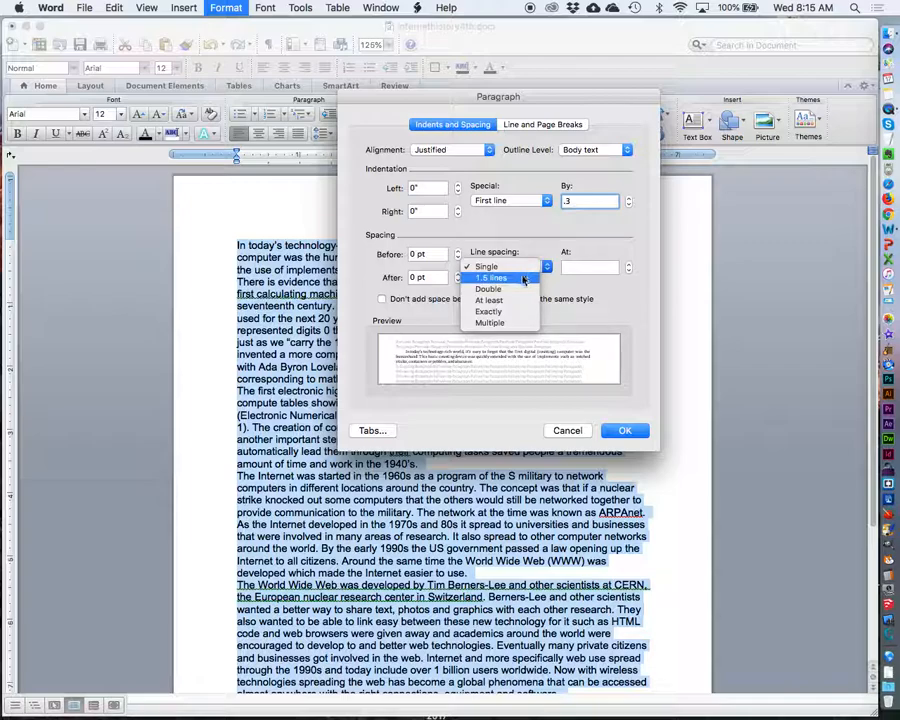
pyautogui.click(522, 280)
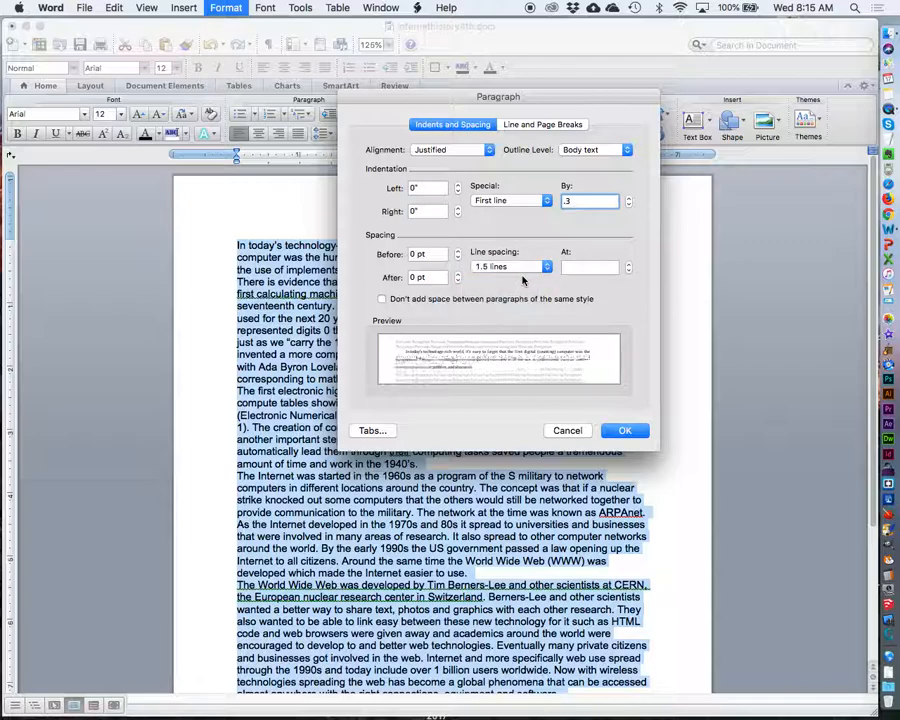
pyautogui.click(624, 431)
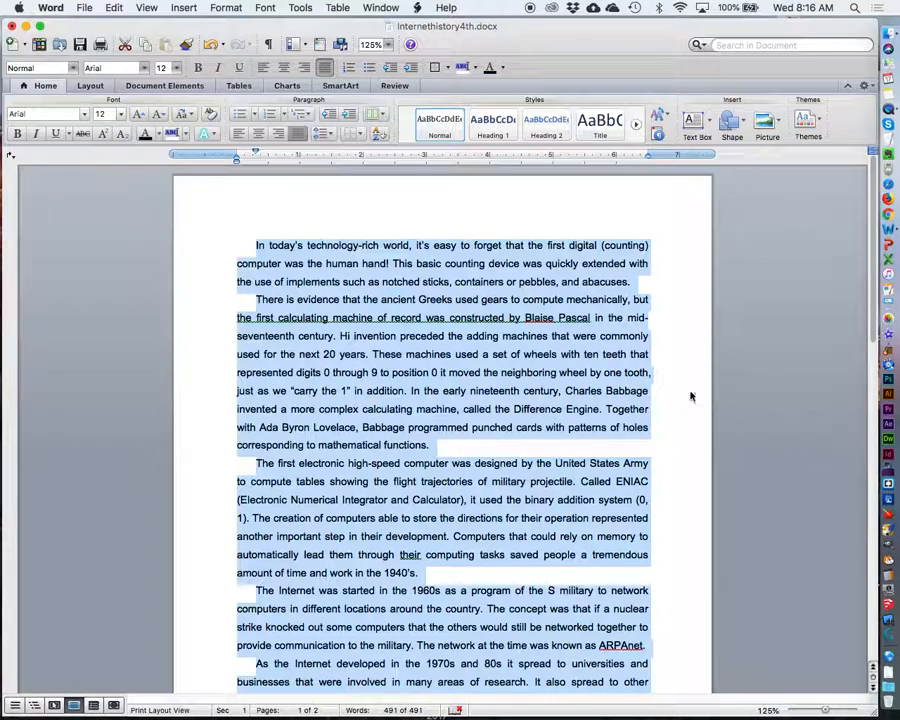
pyautogui.click(665, 327)
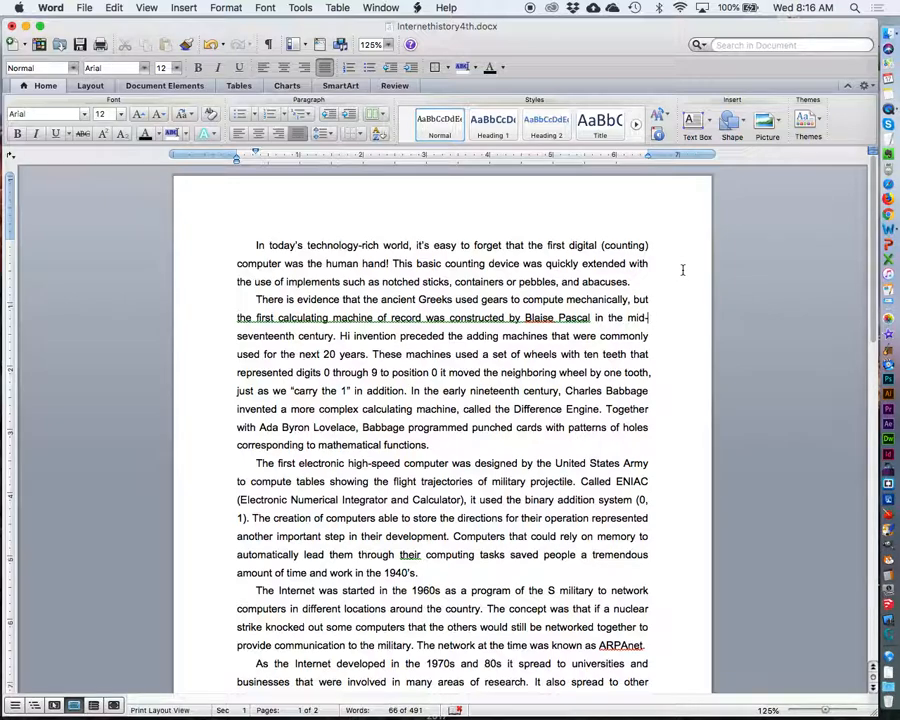
# Format the whole document in two equal-width columns with 0.3" spacing between them
pyautogui.click(220, 7)
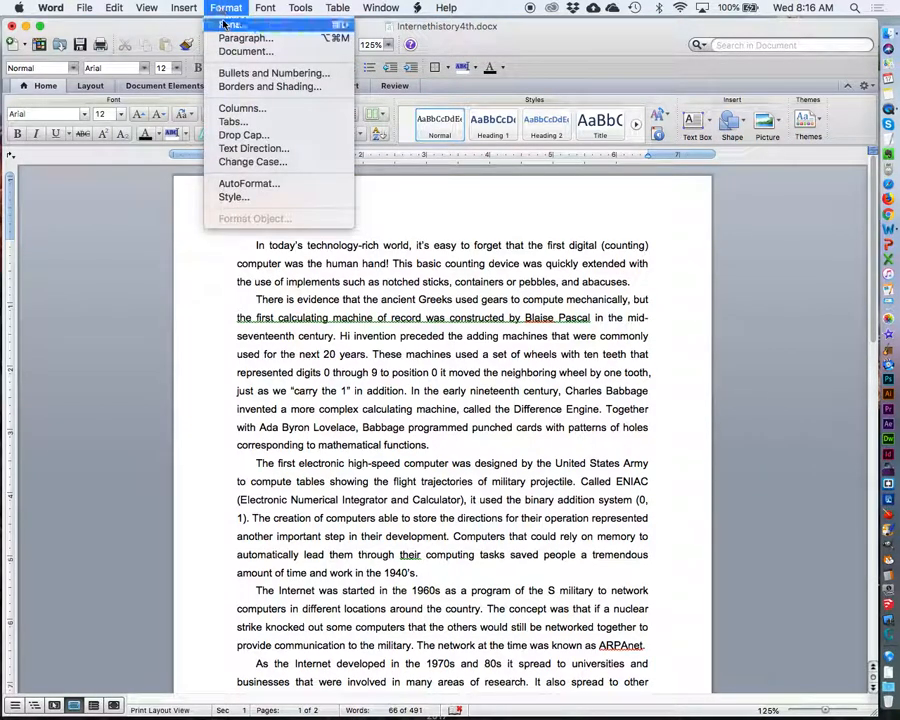
pyautogui.click(240, 108)
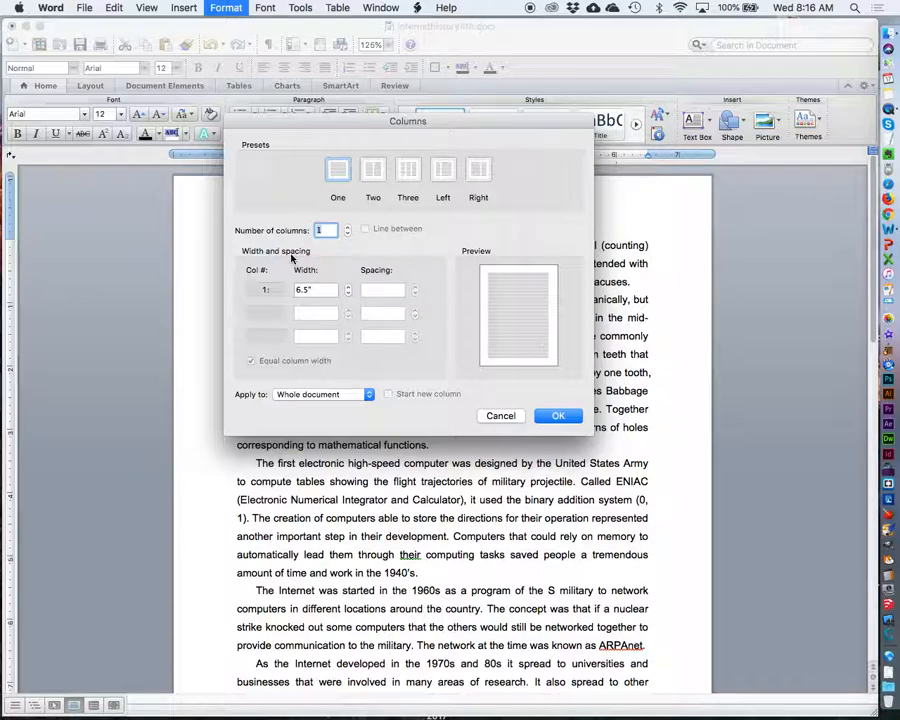
pyautogui.click(373, 172)
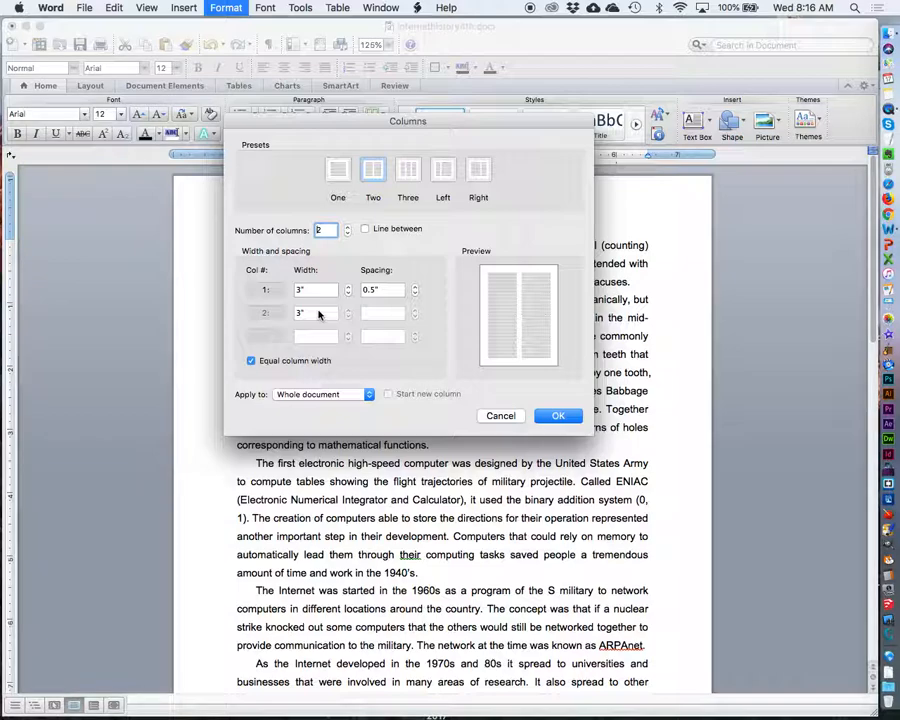
pyautogui.click(415, 294)
pyautogui.click(415, 294)
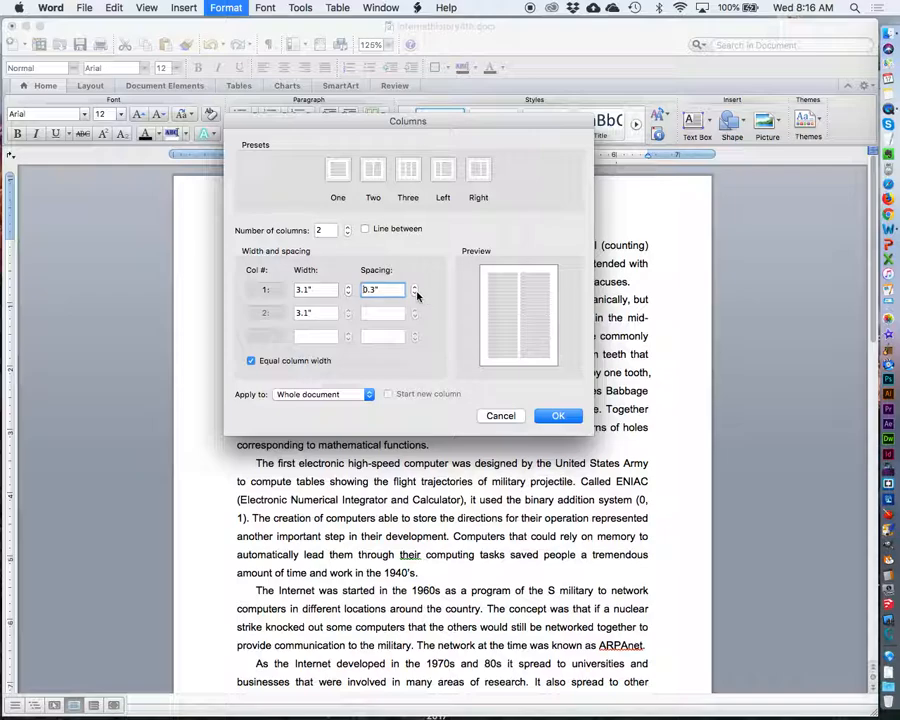
pyautogui.moveTo(385, 290); pyautogui.dragTo(346, 290)
pyautogui.click(557, 419)
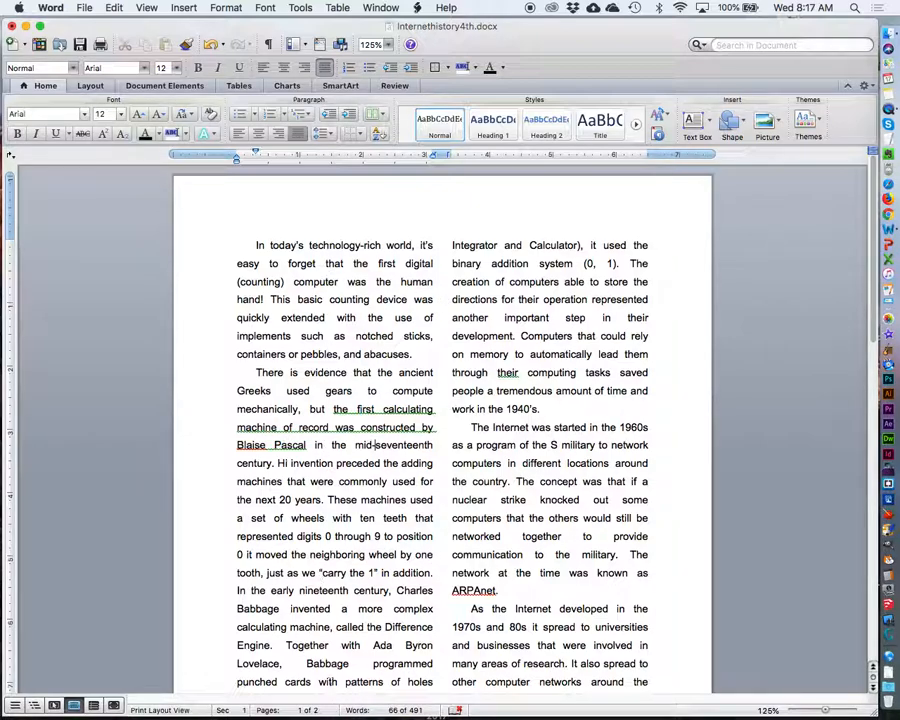
# Examine how the two-column text flows across both pages of the document
pyautogui.scroll(-8, 346, 686)
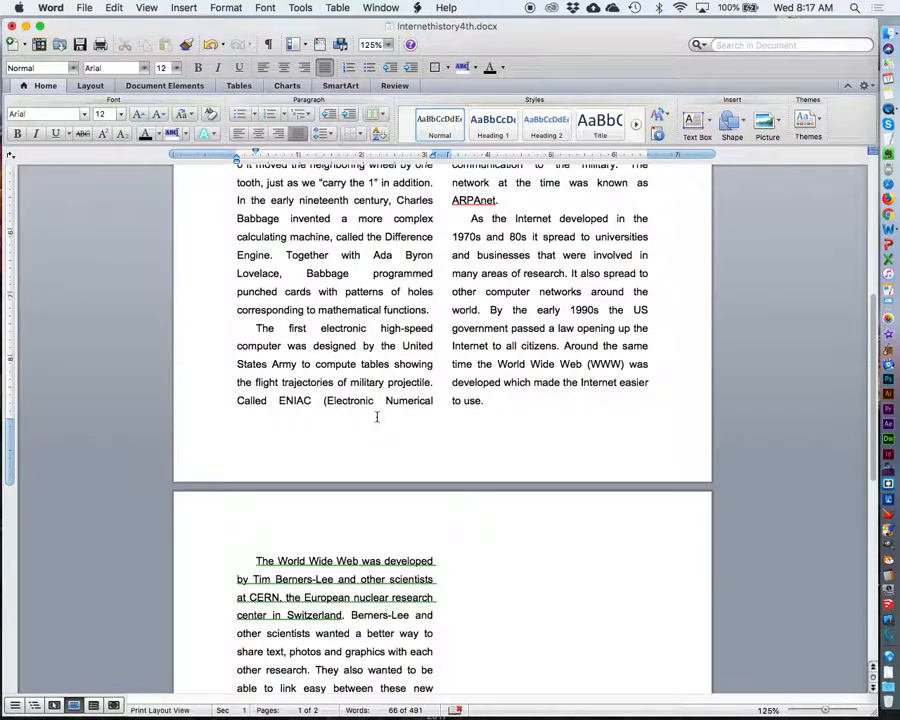
pyautogui.scroll(10, 377, 417)
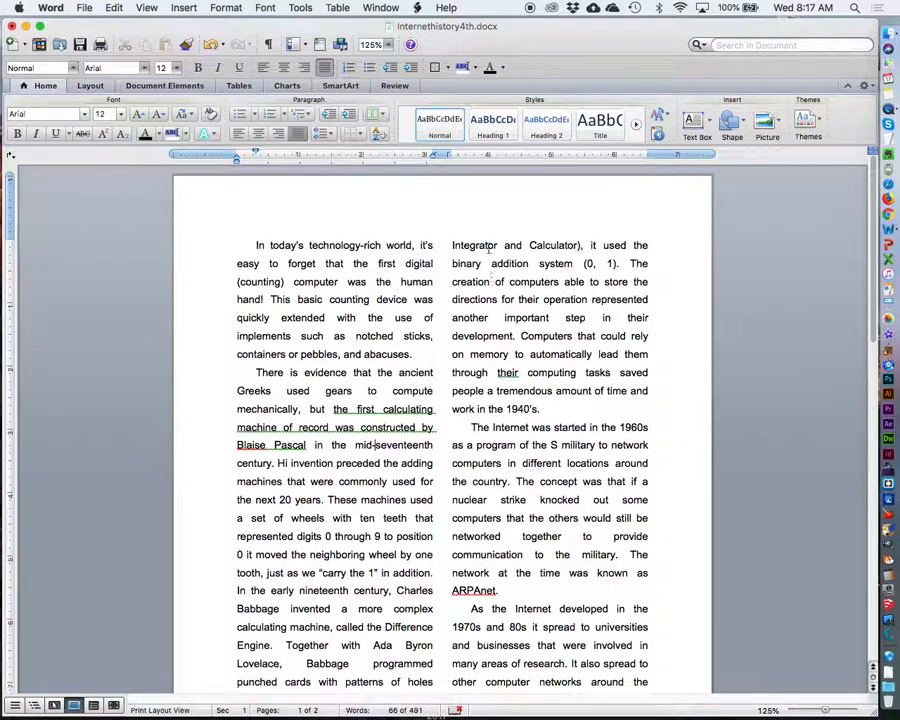
pyautogui.scroll(-8, 552, 452)
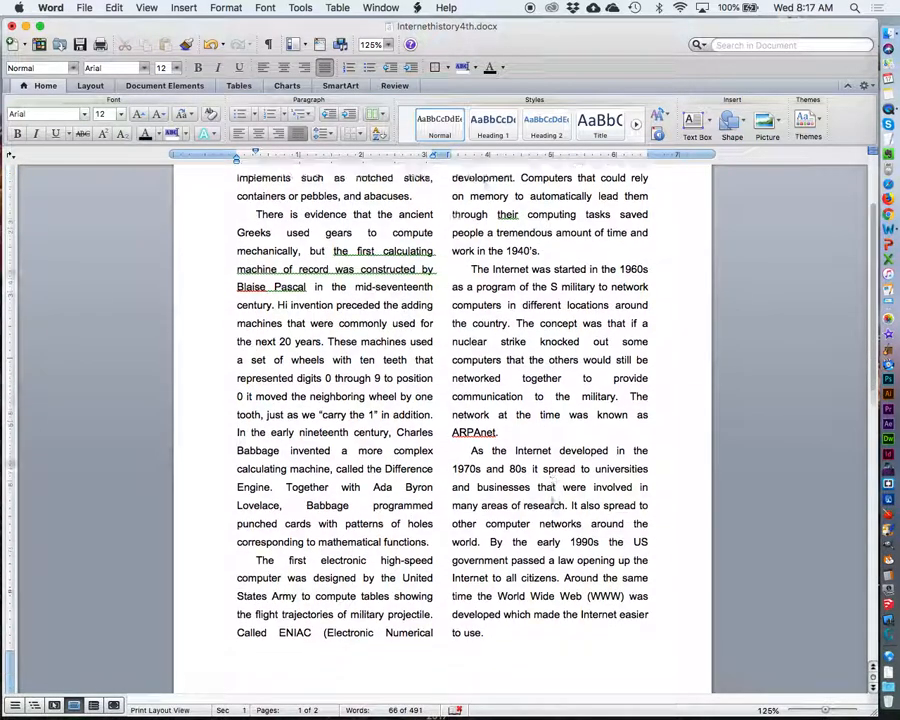
pyautogui.scroll(-7, 503, 507)
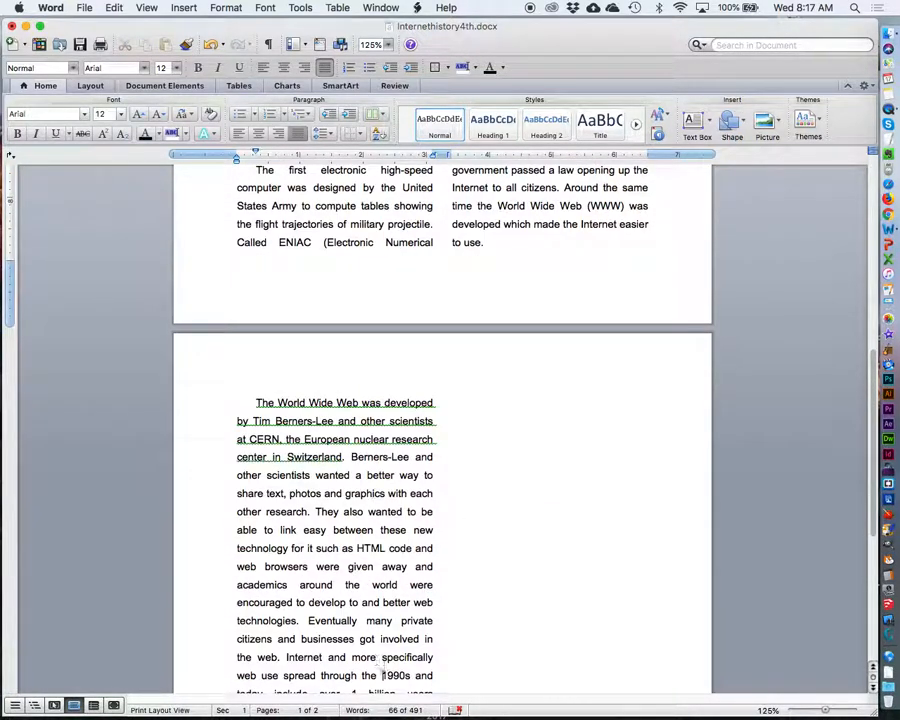
pyautogui.scroll(-5, 629, 526)
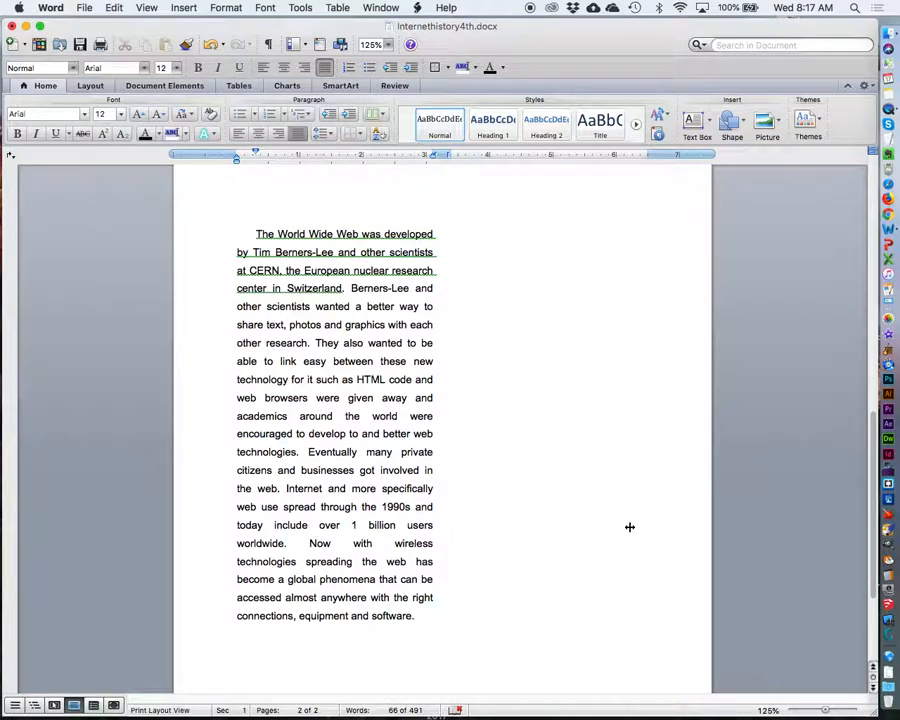
pyautogui.scroll(3, 629, 526)
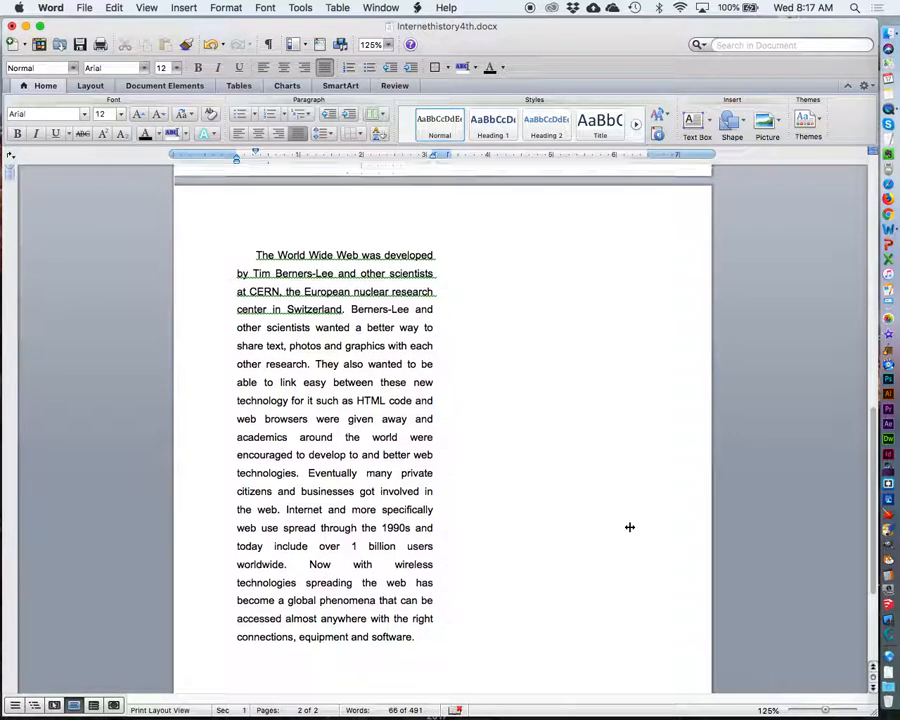
pyautogui.scroll(12, 629, 526)
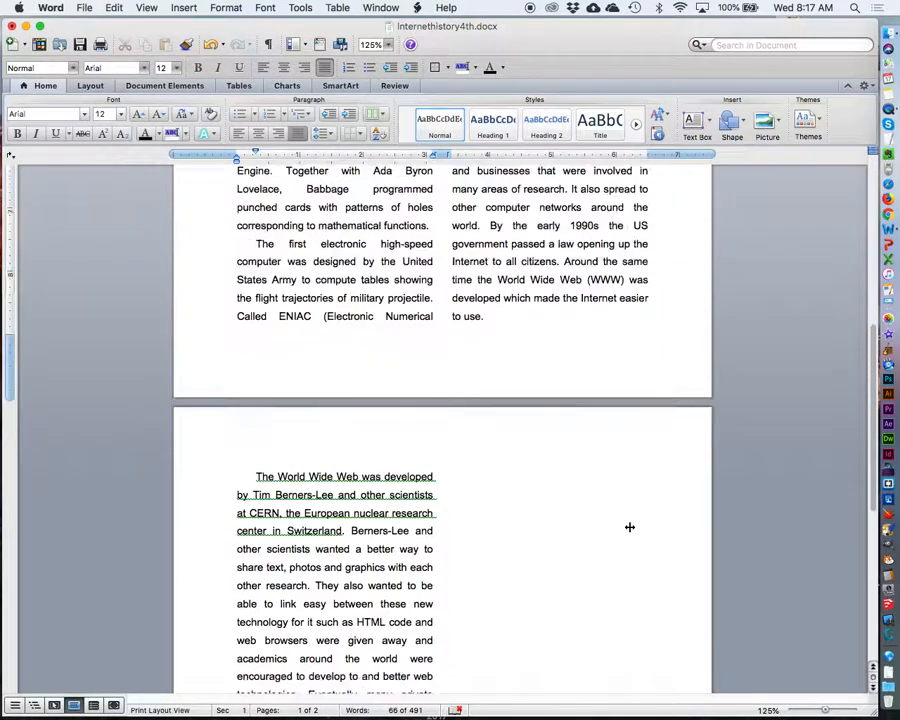
pyautogui.scroll(2, 629, 526)
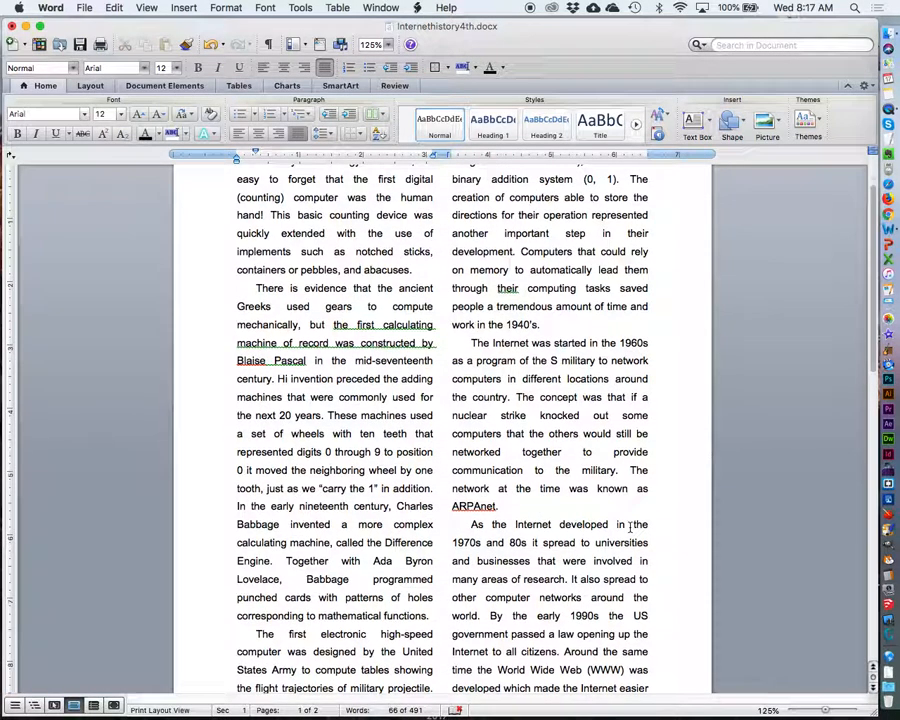
pyautogui.scroll(-1, 630, 530)
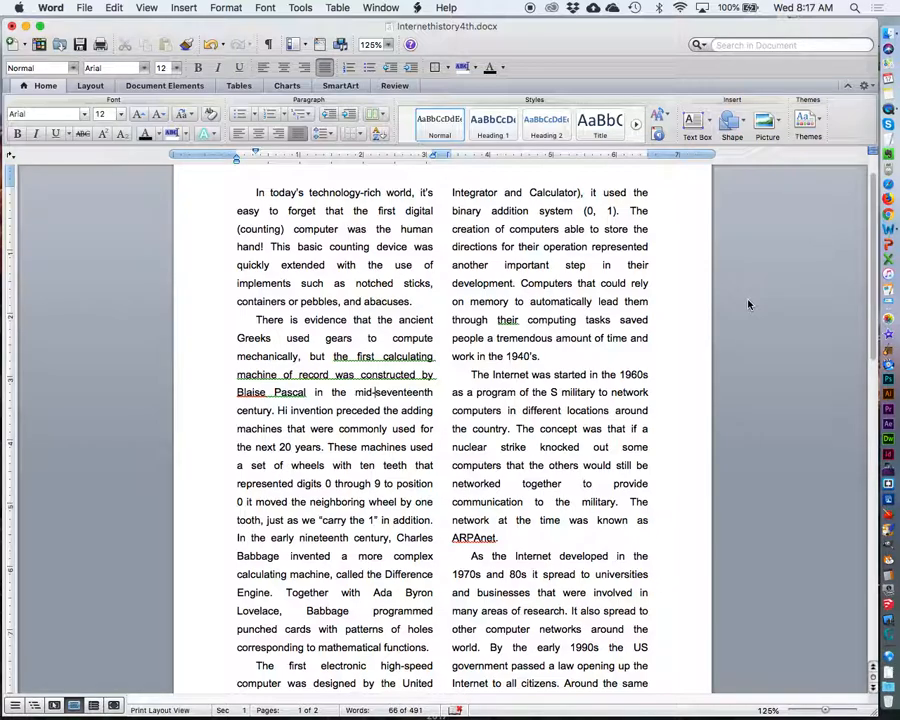
pyautogui.scroll(2, 742, 304)
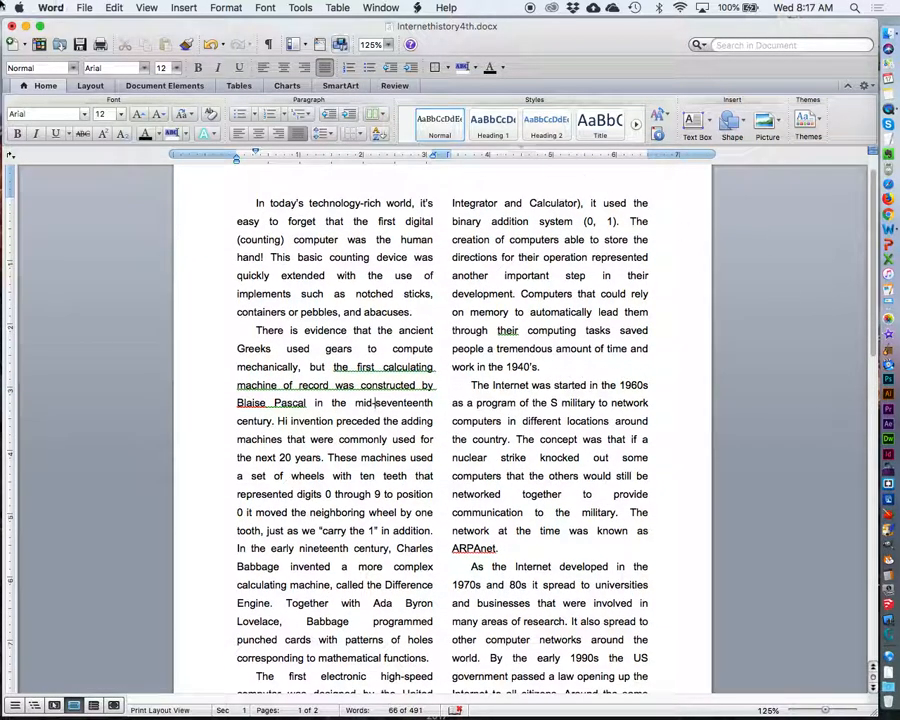
pyautogui.click(183, 7)
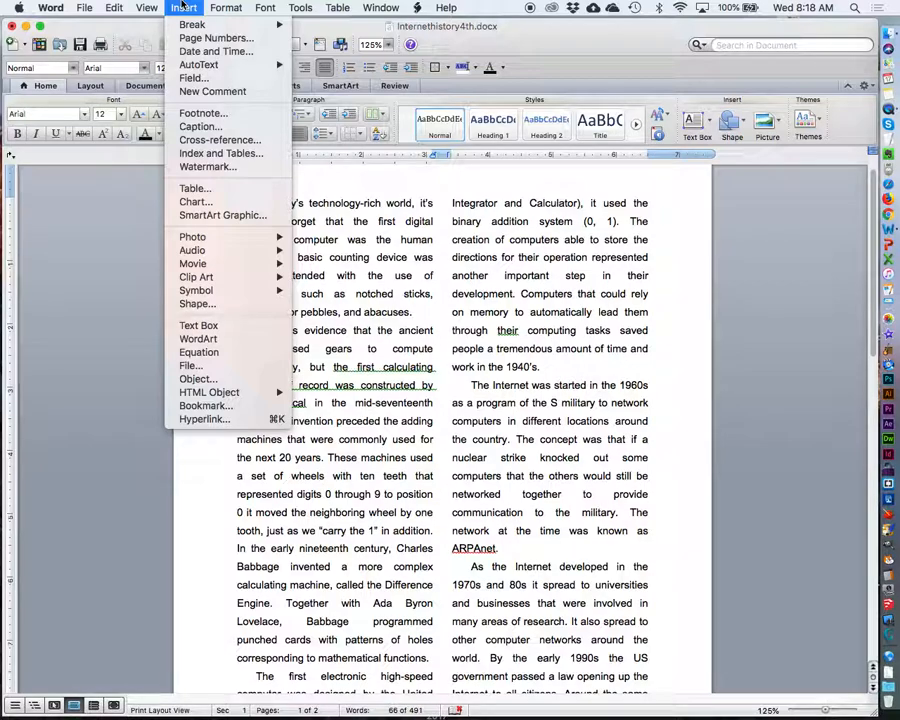
pyautogui.moveTo(240, 237)
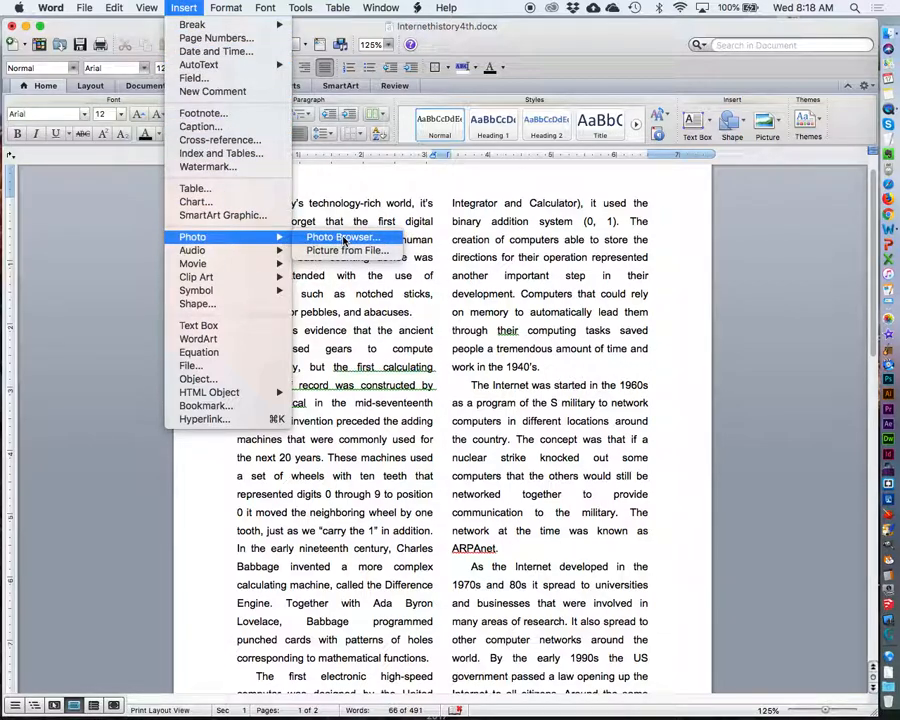
pyautogui.click(779, 236)
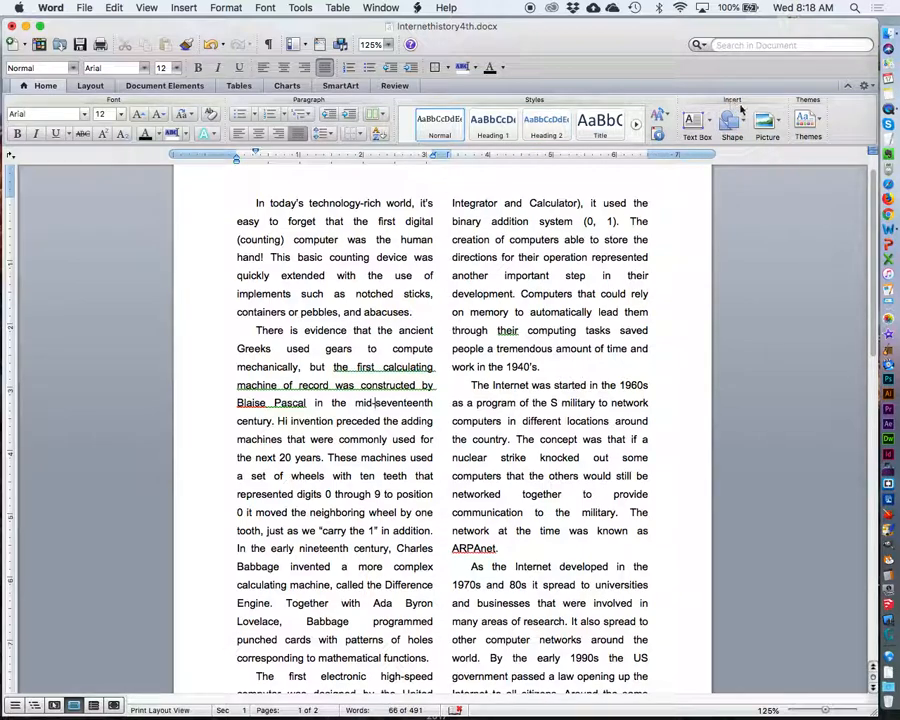
# Insert the clip art of the open laptop with a blank white screen into the second paragraph's text and close the media browser
pyautogui.click(779, 124)
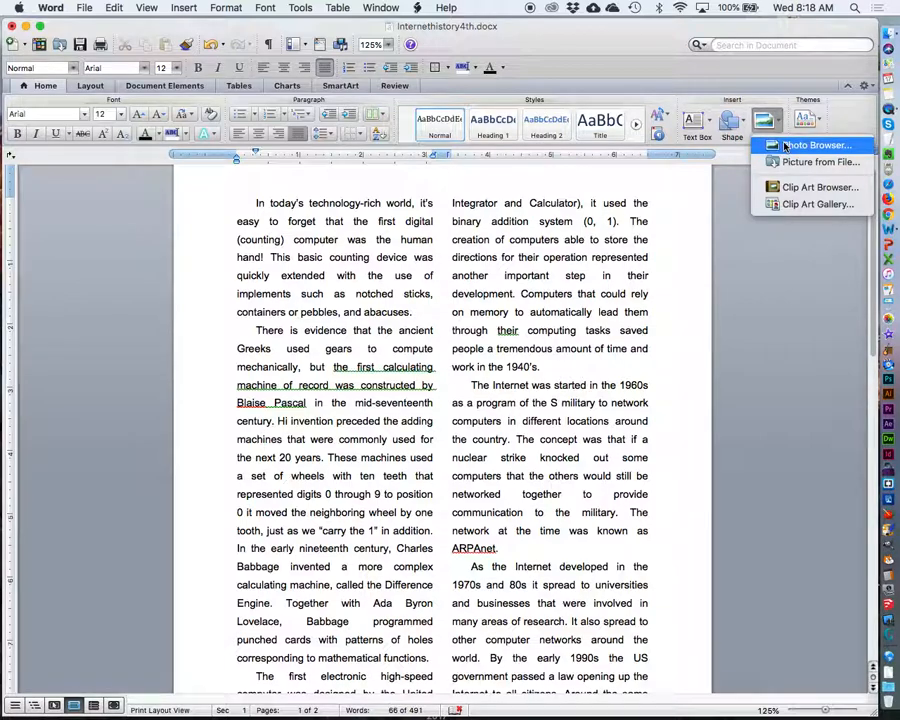
pyautogui.click(786, 147)
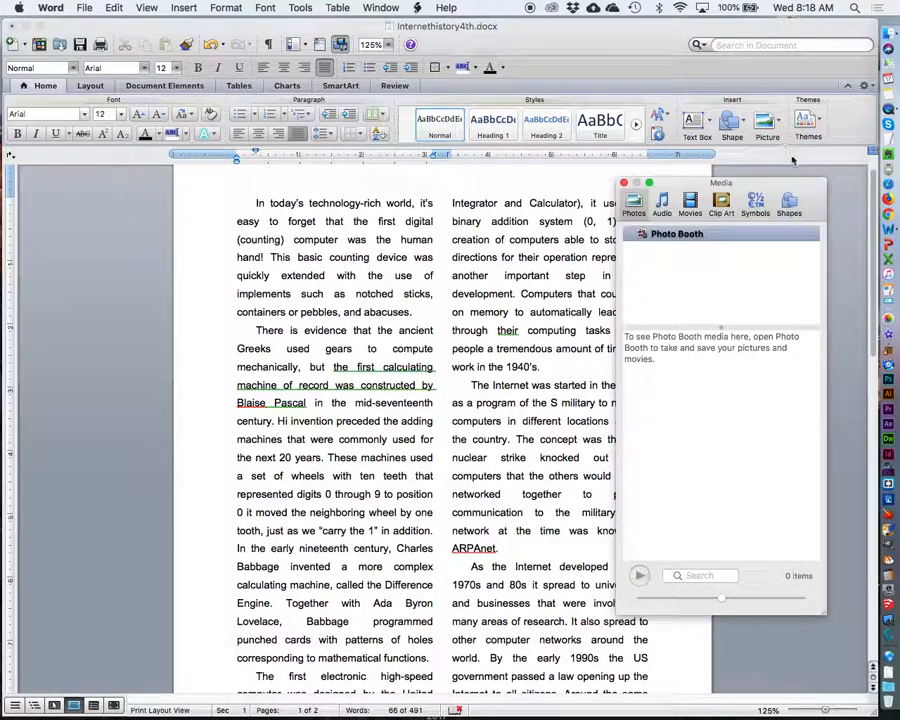
pyautogui.moveTo(797, 192); pyautogui.dragTo(757, 138)
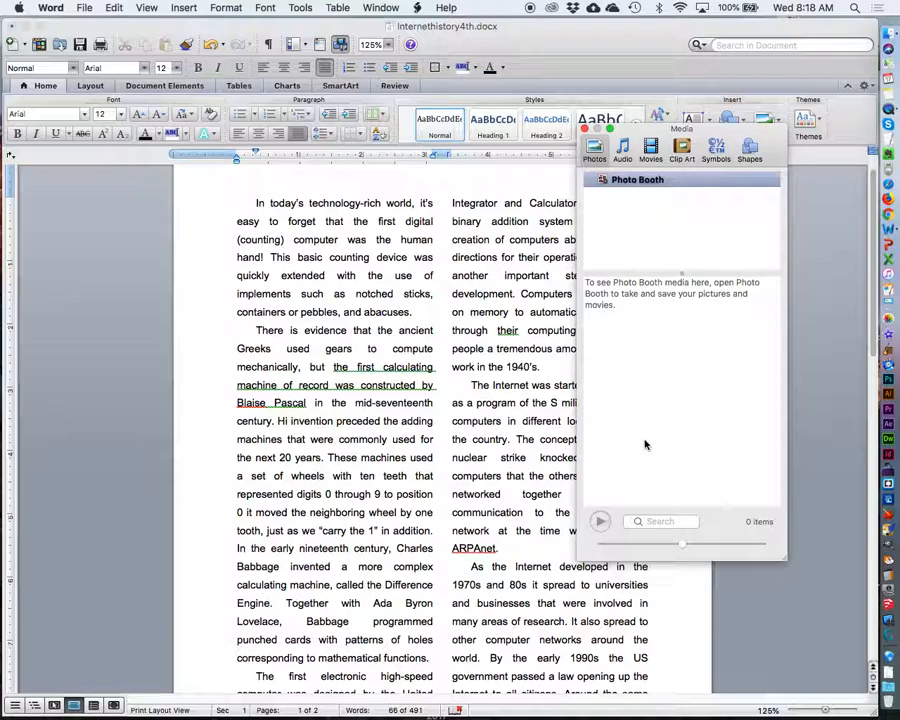
pyautogui.click(682, 150)
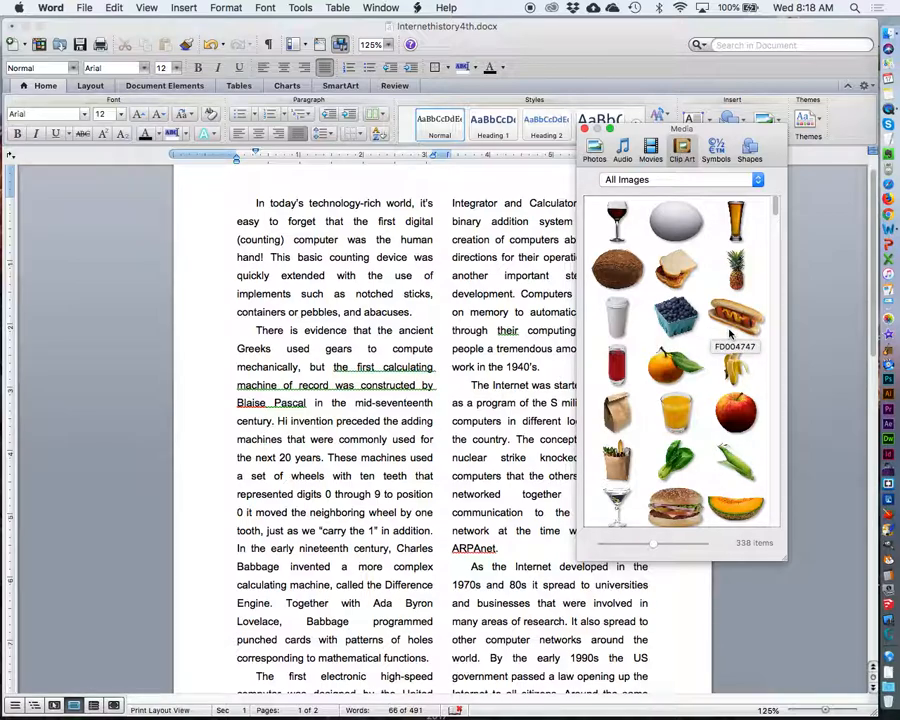
pyautogui.scroll(-5, 733, 333)
pyautogui.scroll(-3, 731, 334)
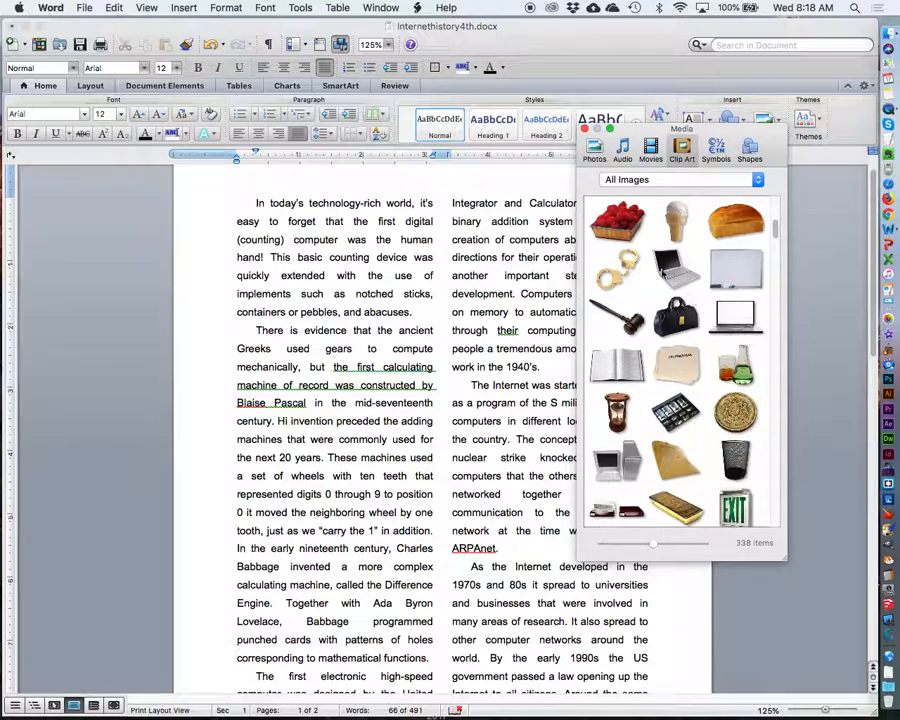
pyautogui.click(731, 317)
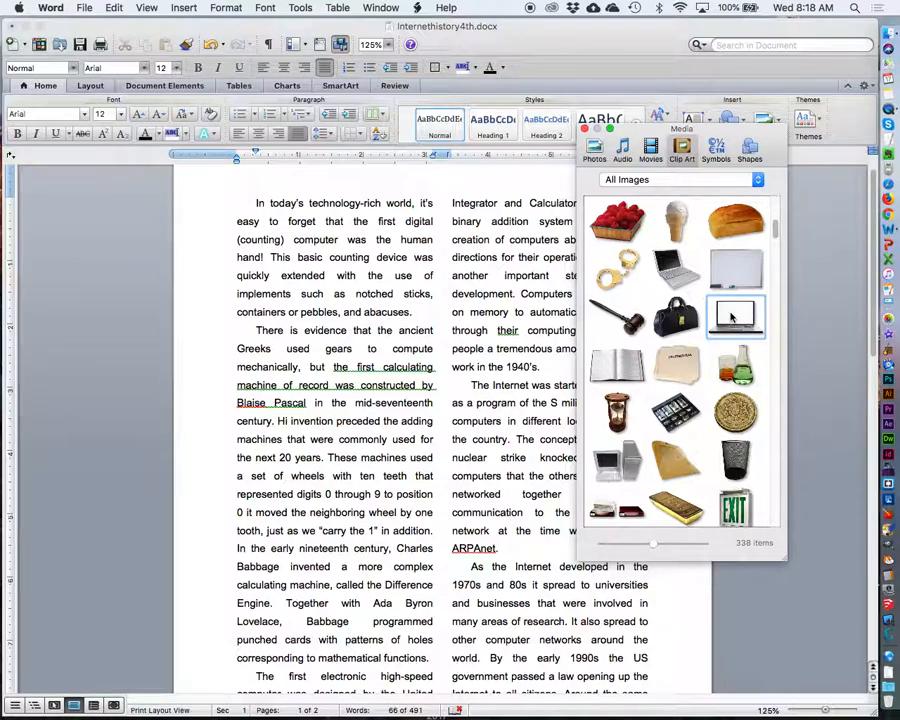
pyautogui.moveTo(731, 317); pyautogui.dragTo(432, 404)
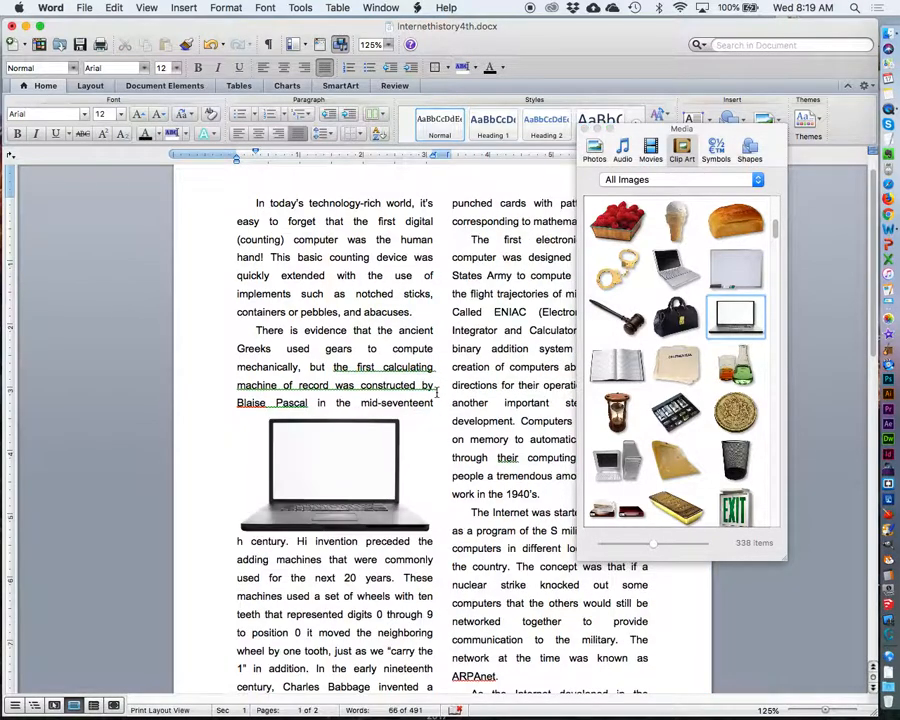
pyautogui.click(586, 131)
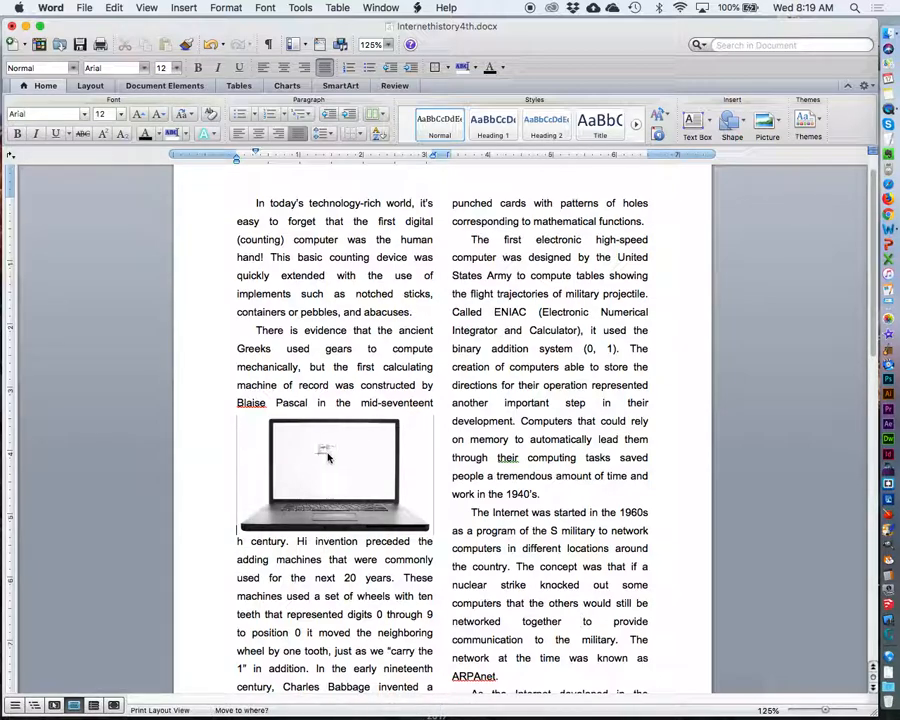
# Set the text wrapping of the inserted laptop picture to Tight
pyautogui.click(338, 452)
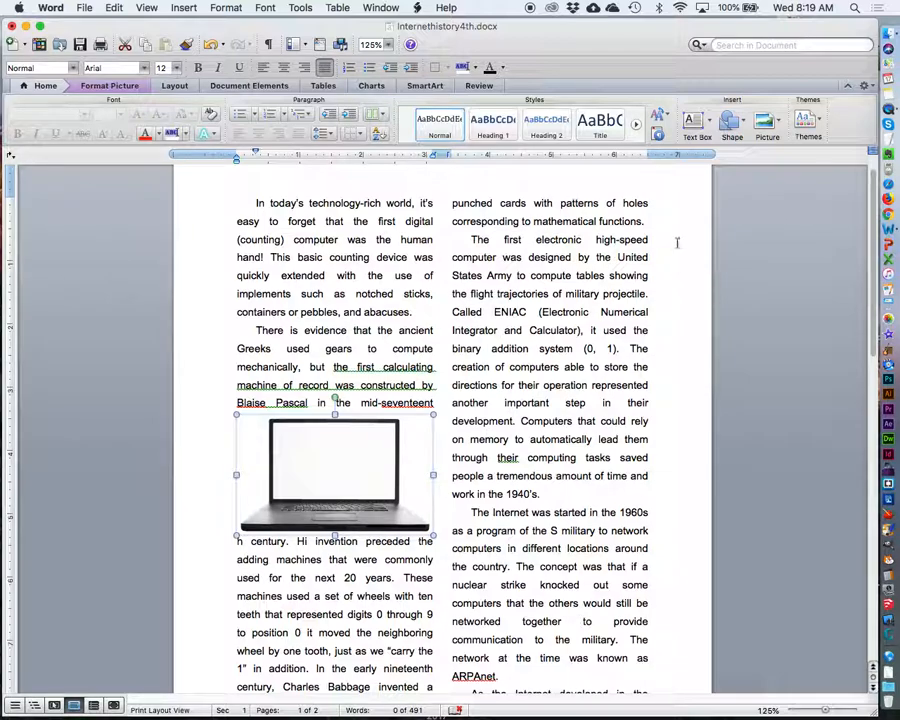
pyautogui.doubleClick(333, 457)
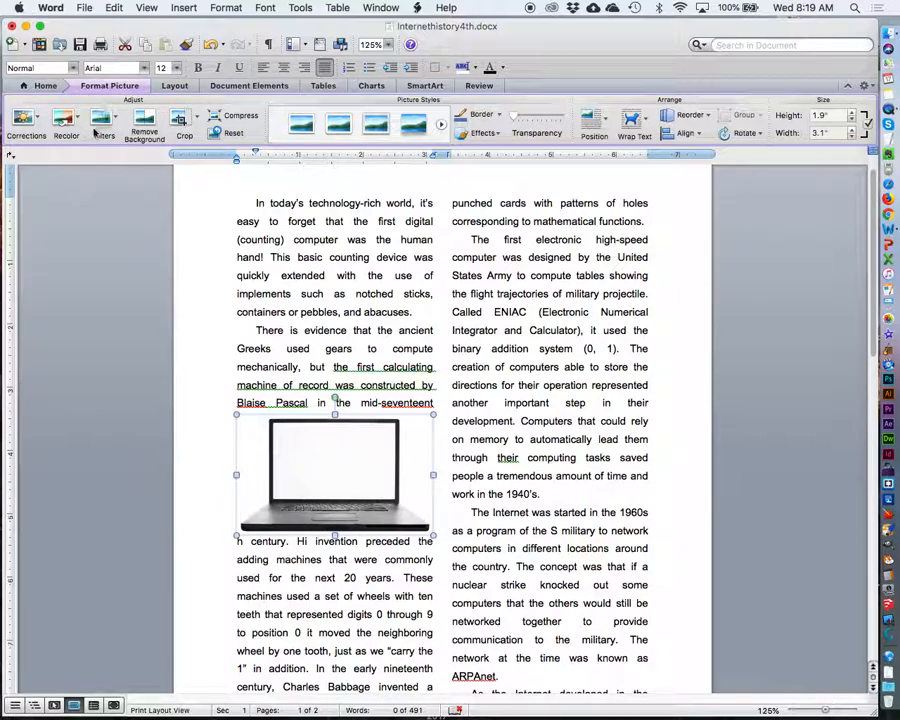
pyautogui.click(645, 123)
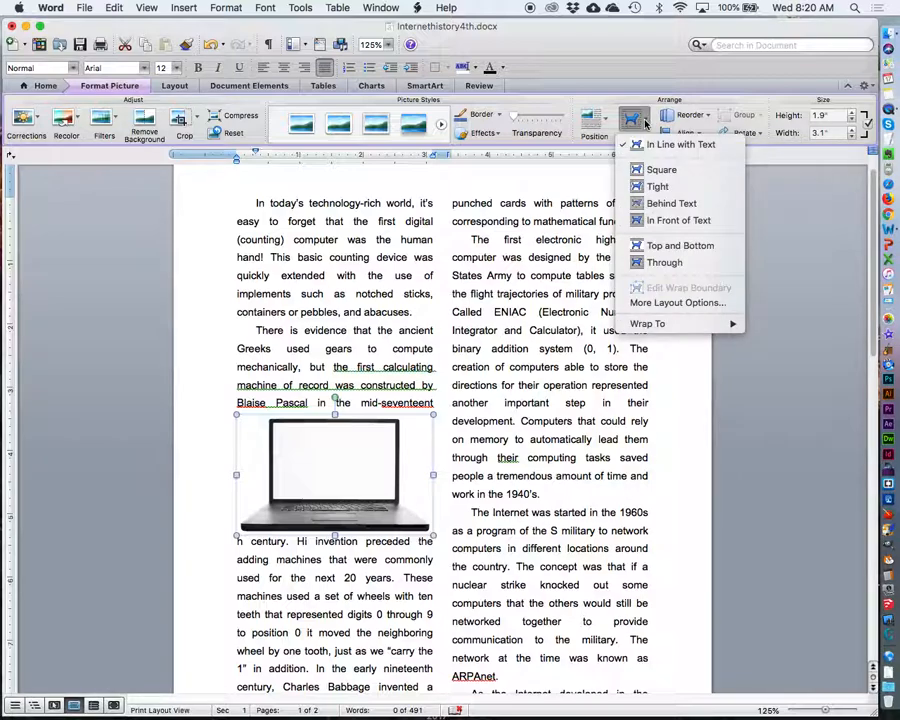
pyautogui.click(656, 188)
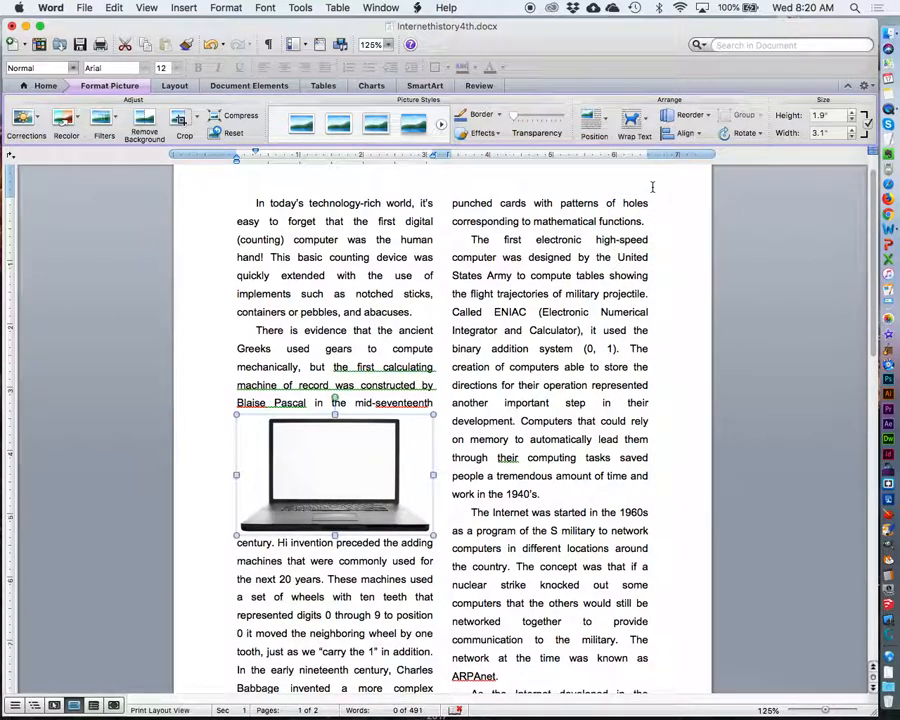
# Move the laptop picture between the two columns, enlarge it to about 2.25" high by 3.67" wide and deselect it
pyautogui.moveTo(360, 470); pyautogui.dragTo(422, 442)
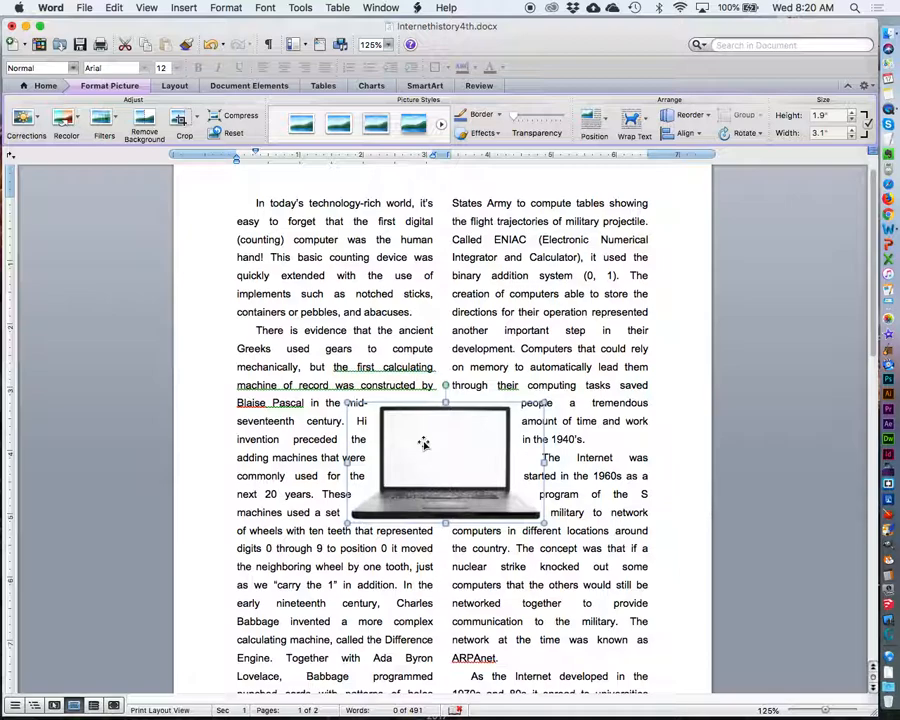
pyautogui.moveTo(422, 436)
pyautogui.mouseDown()
pyautogui.moveTo(438, 410)
pyautogui.moveTo(418, 432)
pyautogui.mouseUp()
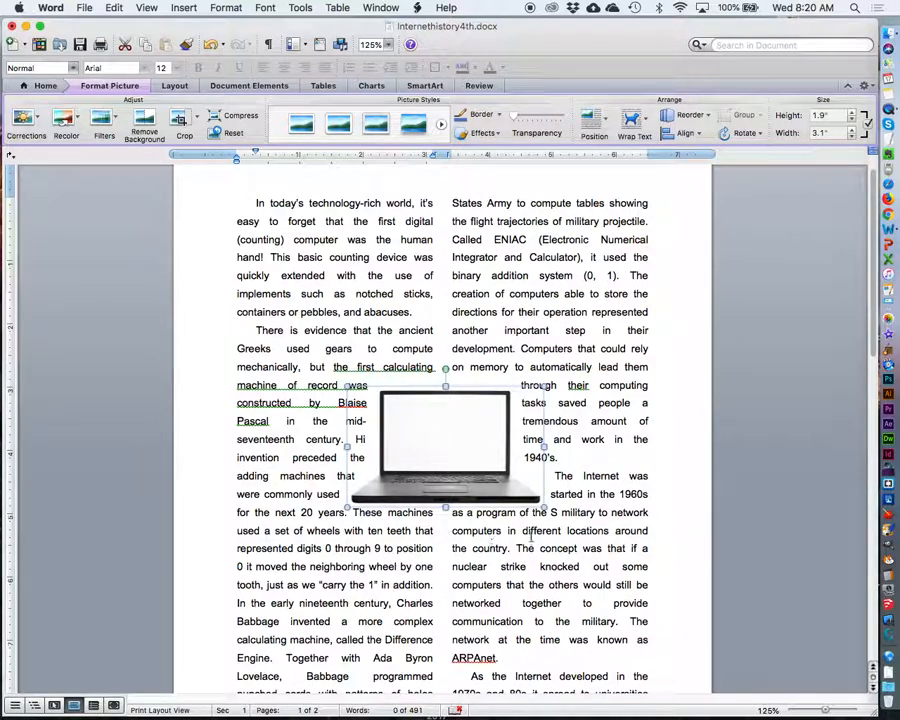
pyautogui.moveTo(545, 506); pyautogui.dragTo(576, 527)
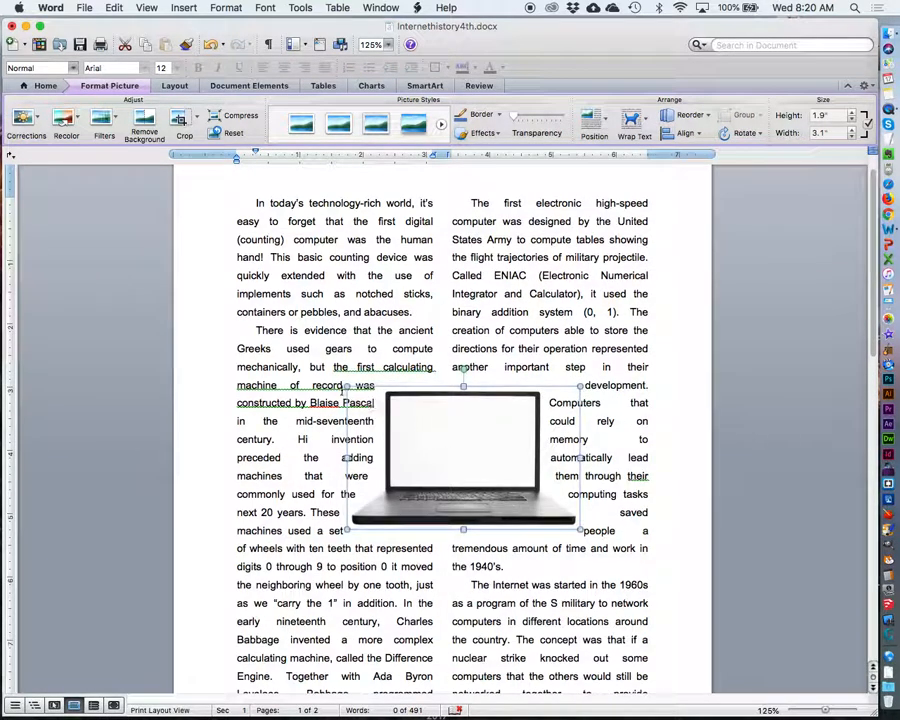
pyautogui.moveTo(578, 385); pyautogui.dragTo(463, 368)
pyautogui.moveTo(345, 390); pyautogui.dragTo(327, 370)
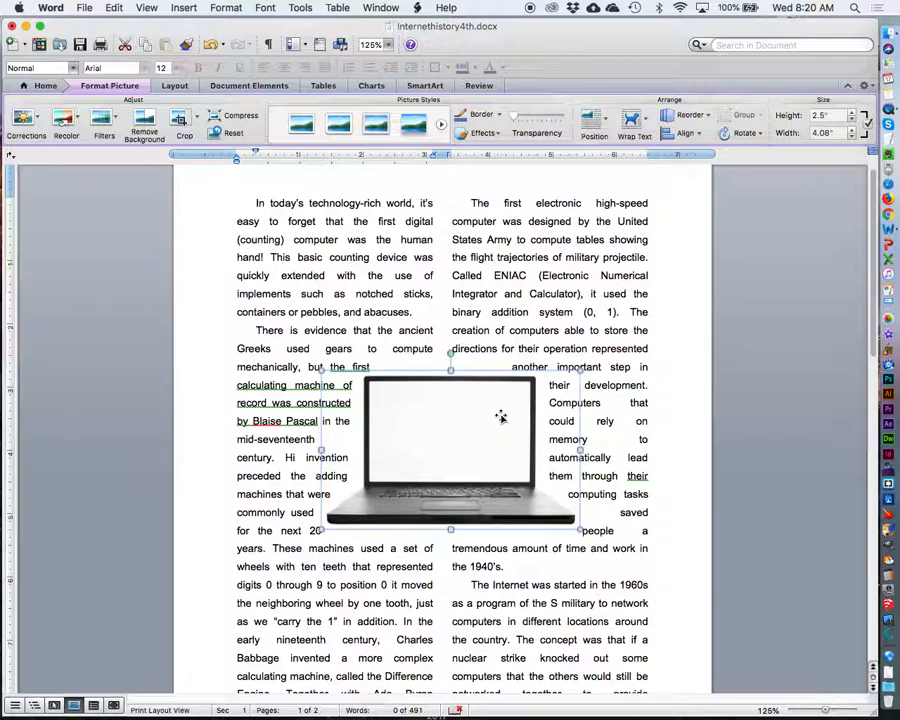
pyautogui.moveTo(580, 530); pyautogui.dragTo(560, 514)
pyautogui.moveTo(557, 512); pyautogui.dragTo(555, 511)
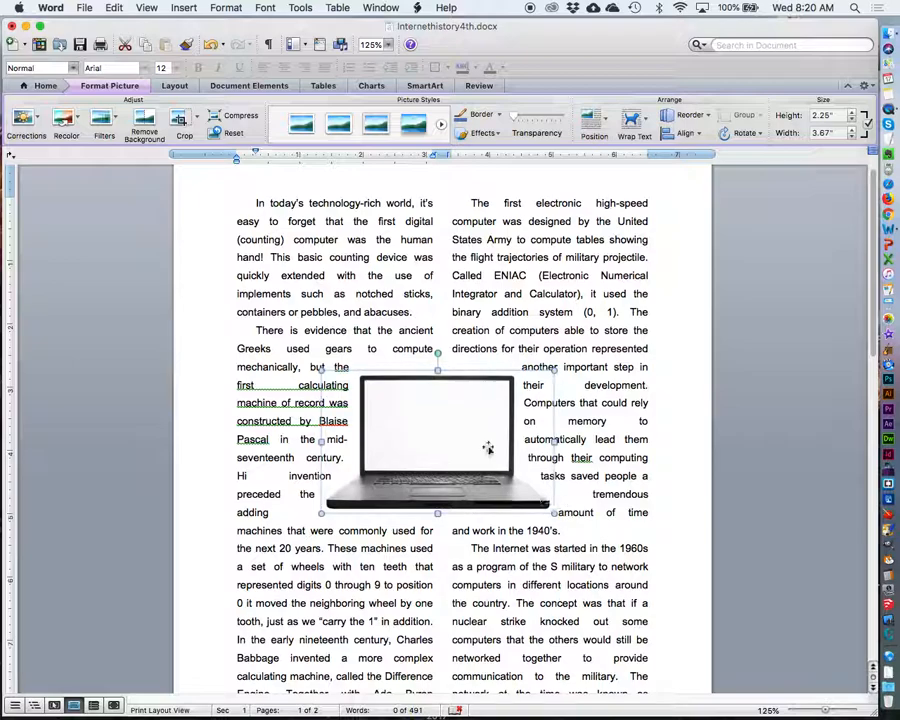
pyautogui.click(690, 391)
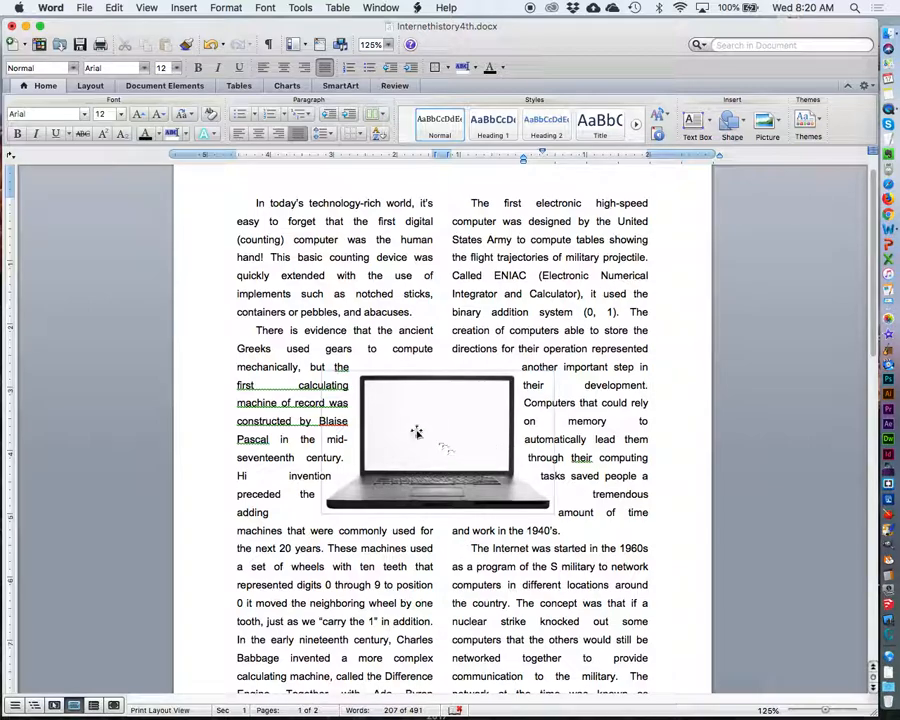
# Try Square and Behind Text wrapping on the laptop picture
pyautogui.click(405, 422)
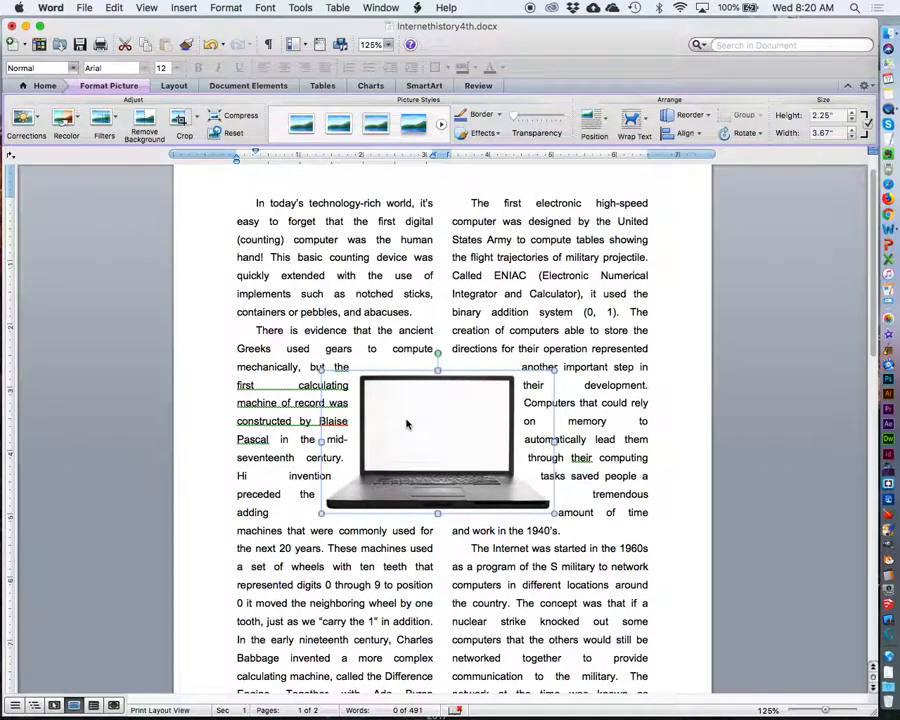
pyautogui.click(646, 118)
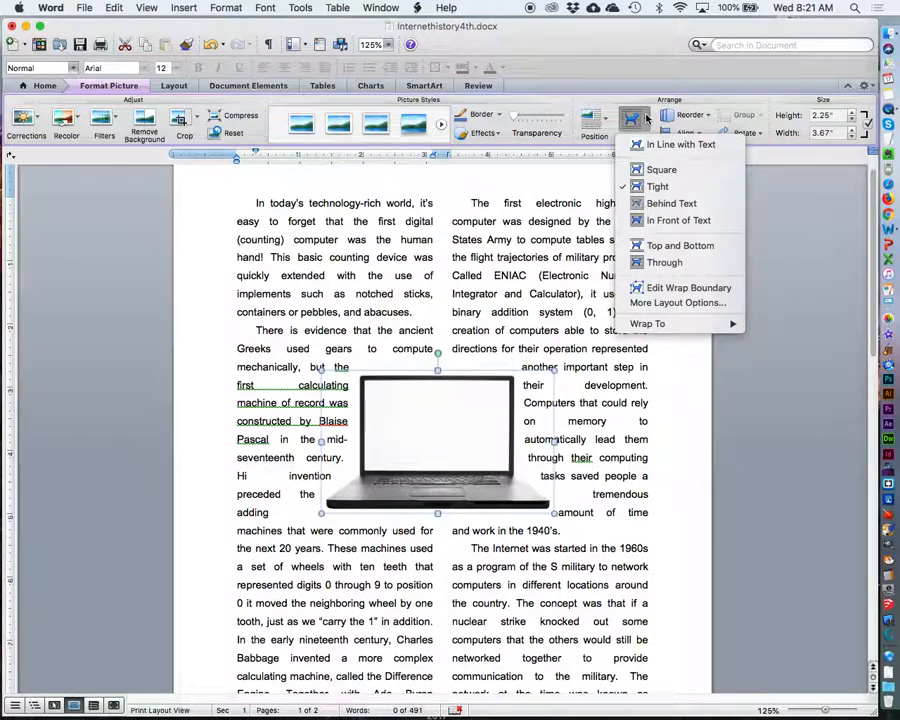
pyautogui.click(655, 170)
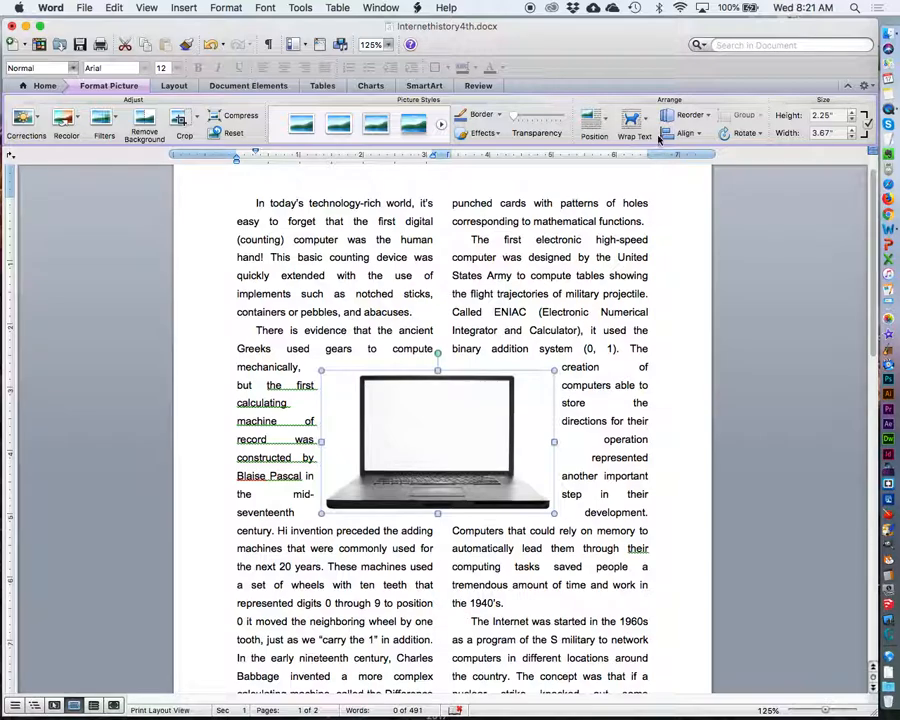
pyautogui.click(646, 121)
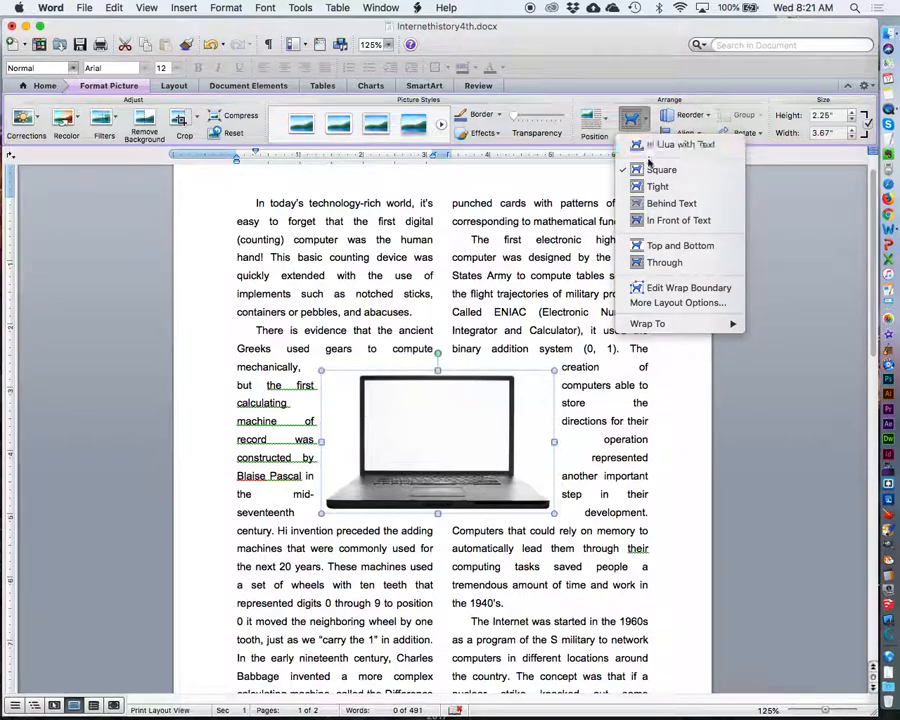
pyautogui.click(665, 205)
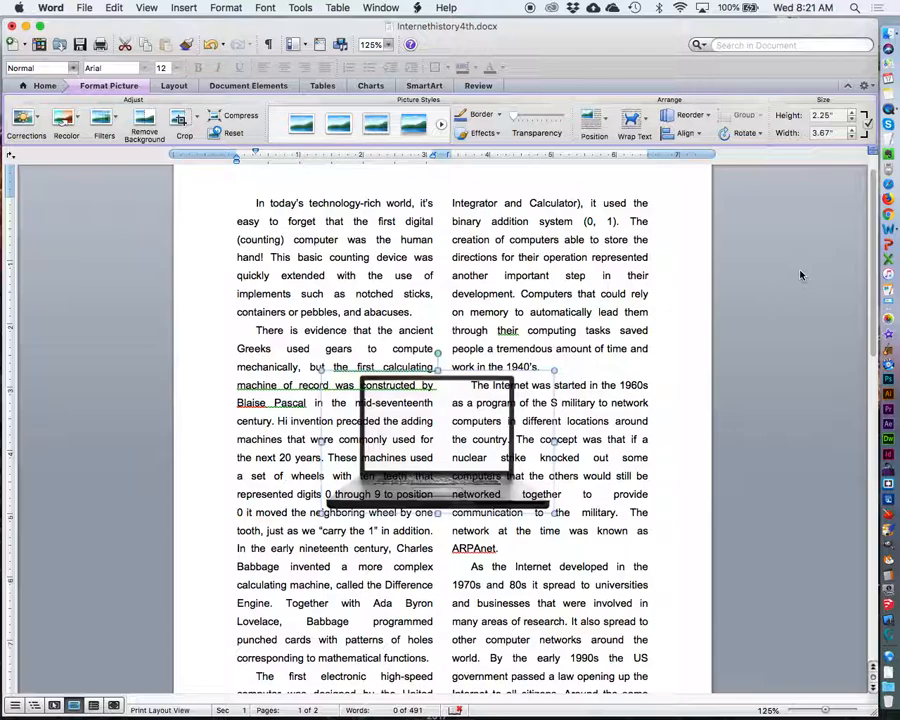
# Try In Front of Text and Top and Bottom wrapping on the laptop picture
pyautogui.click(645, 123)
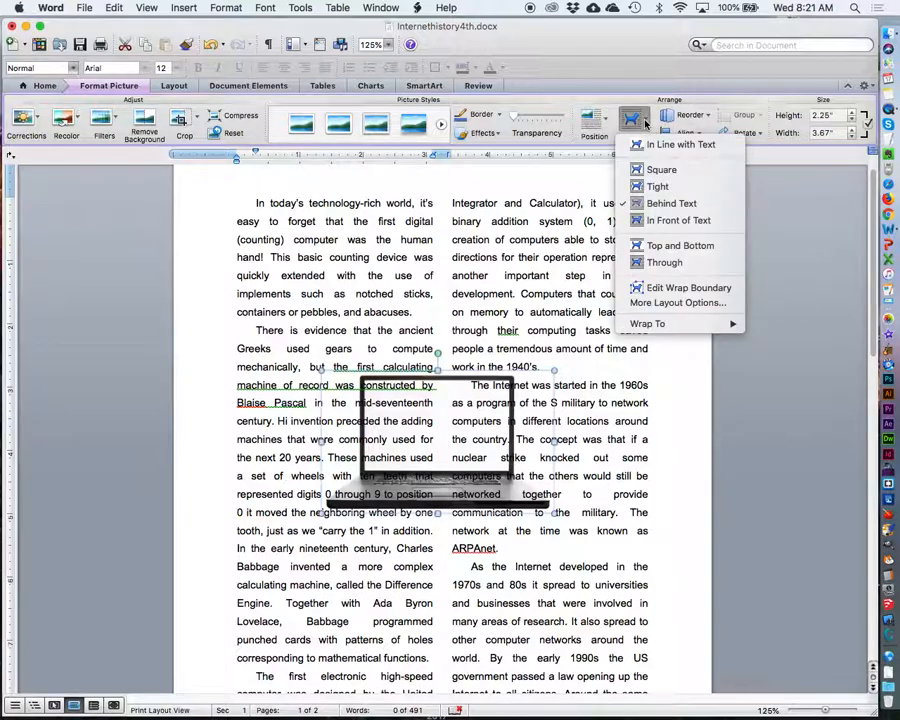
pyautogui.click(663, 222)
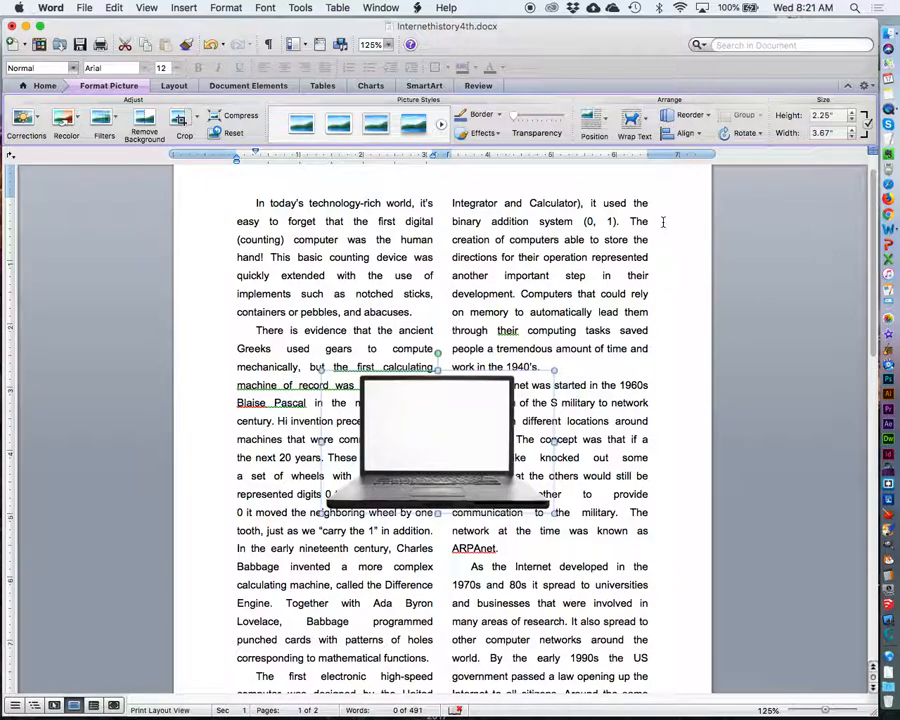
pyautogui.click(643, 121)
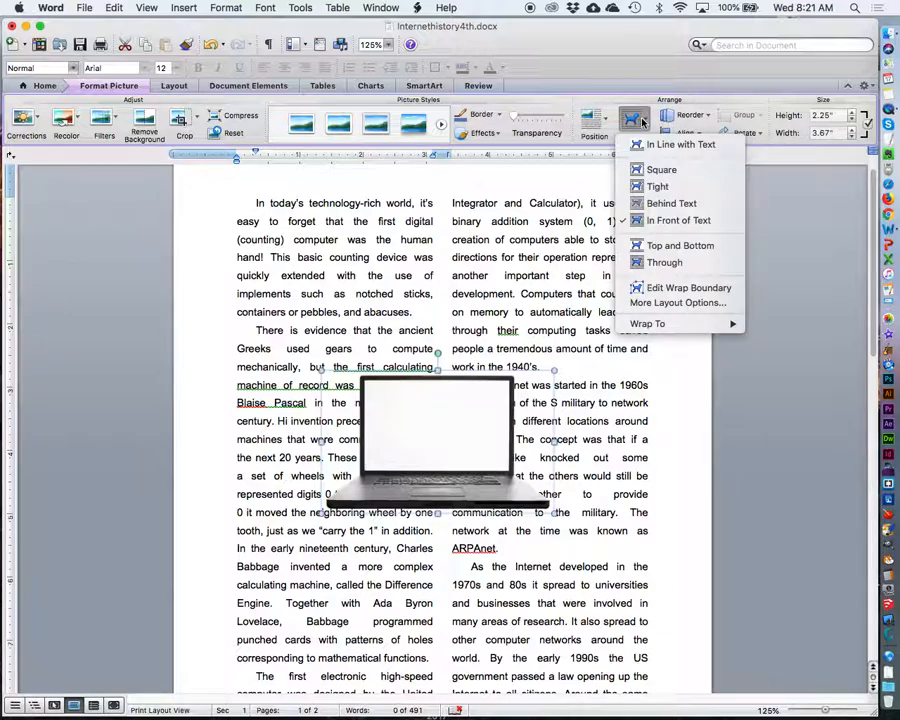
pyautogui.click(680, 246)
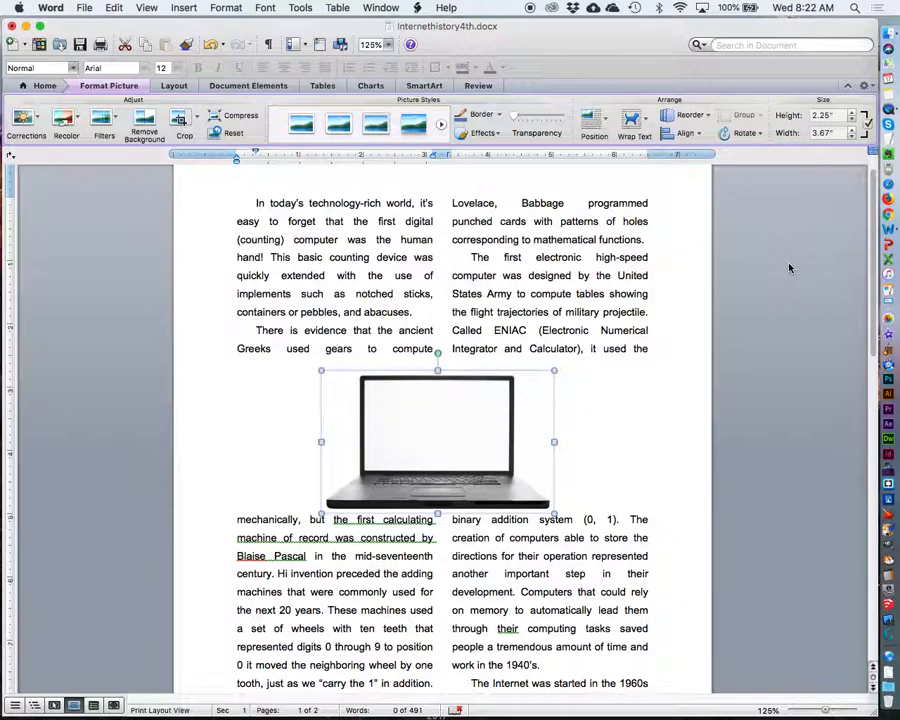
# Set the laptop picture's wrapping to Through and widen its wrap boundary by moving the points around the laptop's screen outward
pyautogui.click(645, 121)
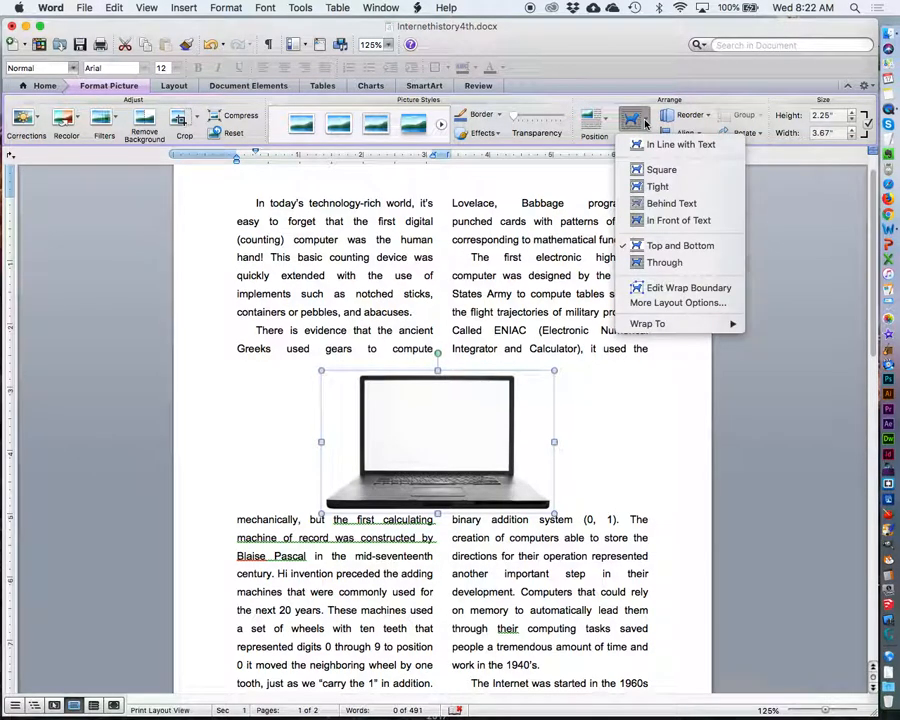
pyautogui.click(755, 263)
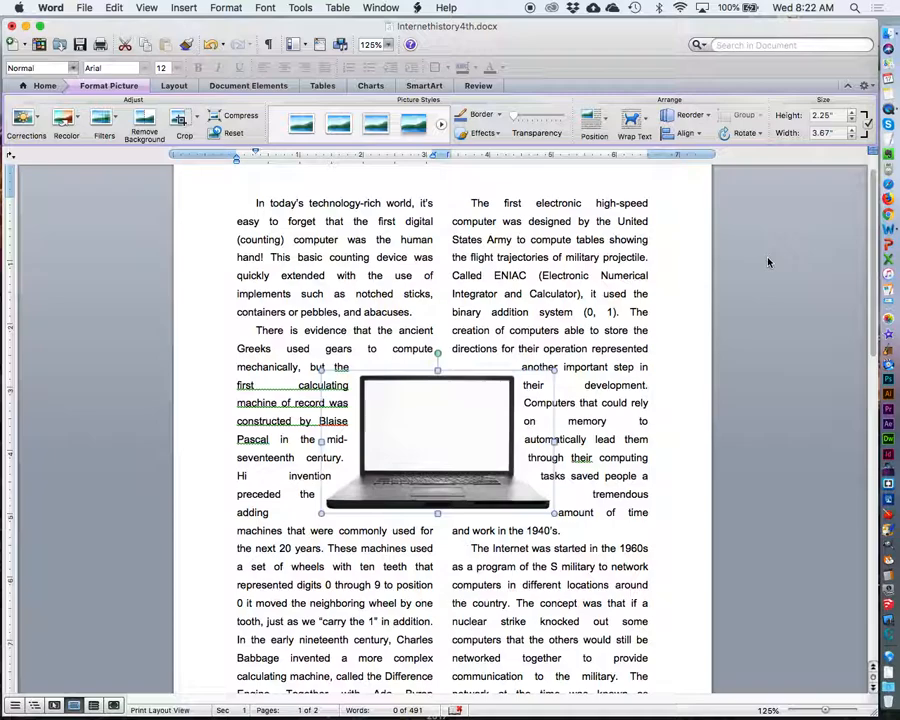
pyautogui.click(645, 121)
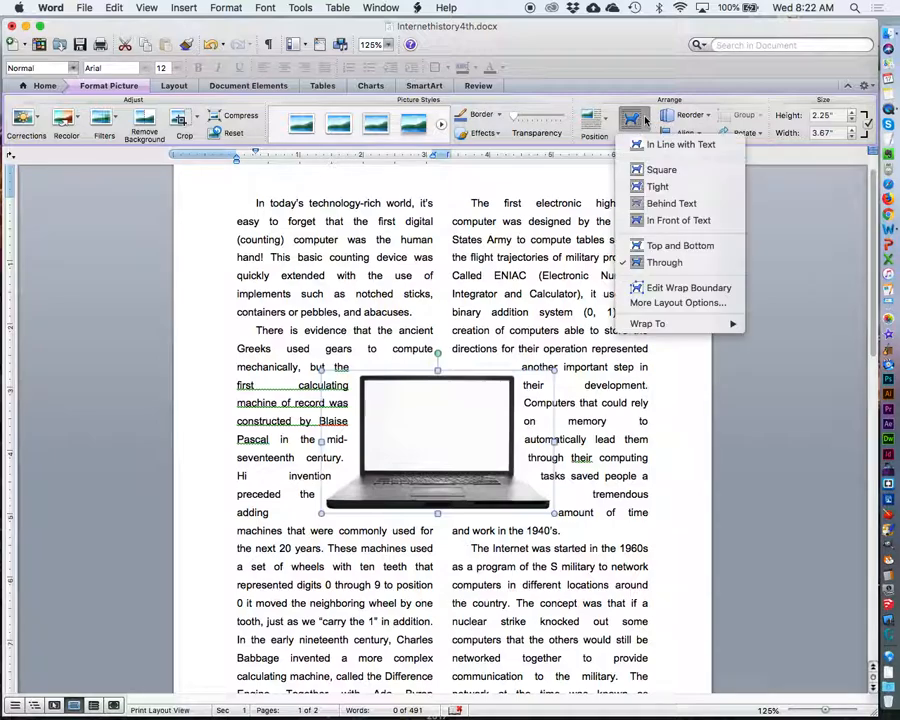
pyautogui.click(655, 289)
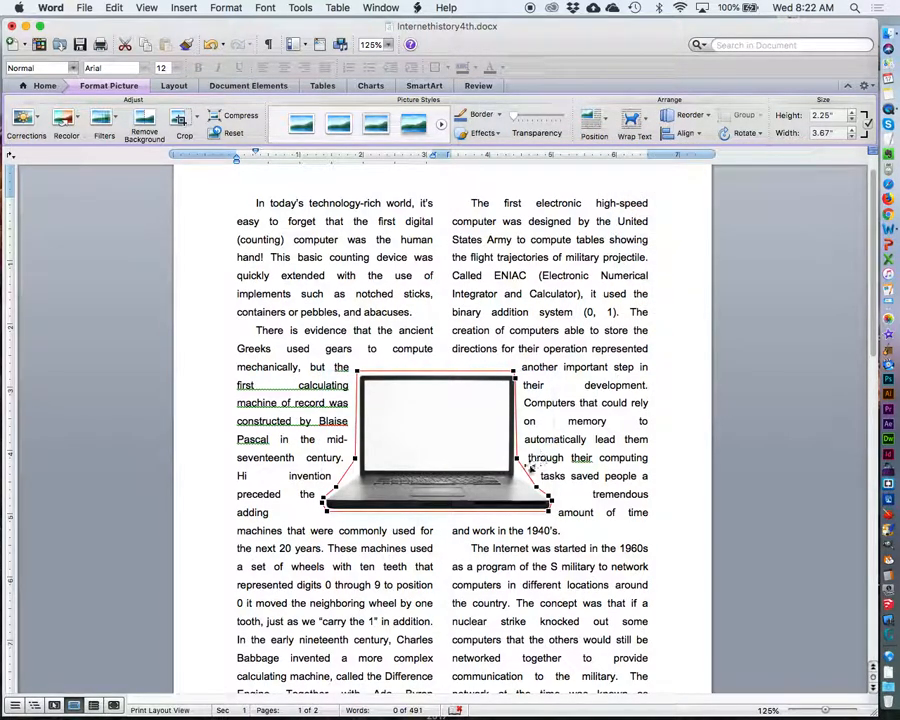
pyautogui.moveTo(520, 459); pyautogui.dragTo(537, 450)
pyautogui.moveTo(513, 371); pyautogui.dragTo(521, 355)
pyautogui.moveTo(357, 371); pyautogui.dragTo(348, 367)
pyautogui.moveTo(359, 457); pyautogui.dragTo(350, 459)
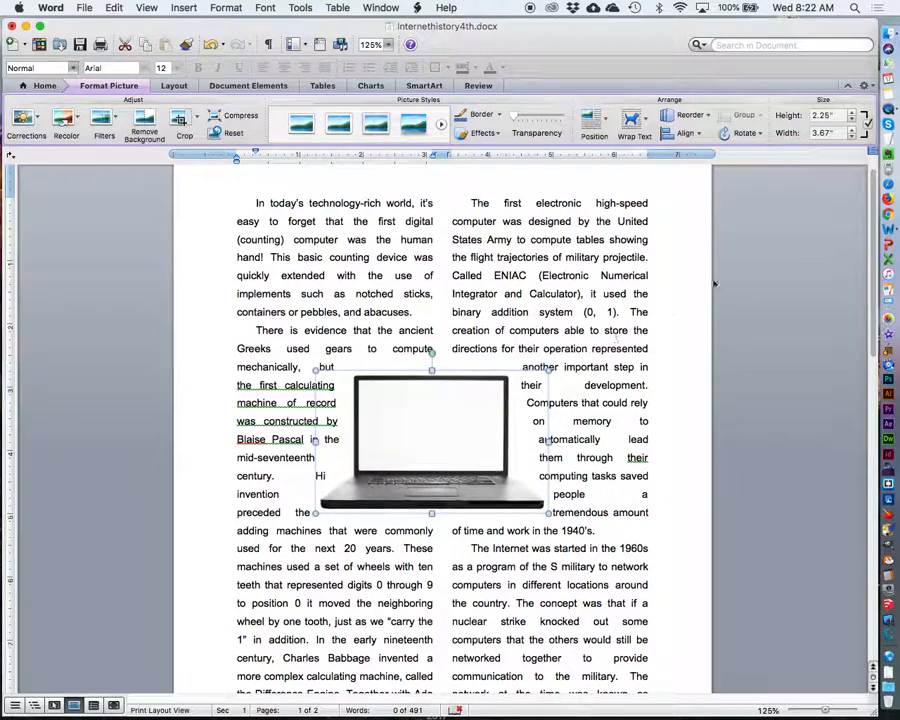
# Compare Tight and Square wrapping on the laptop picture and settle on Tight
pyautogui.click(634, 121)
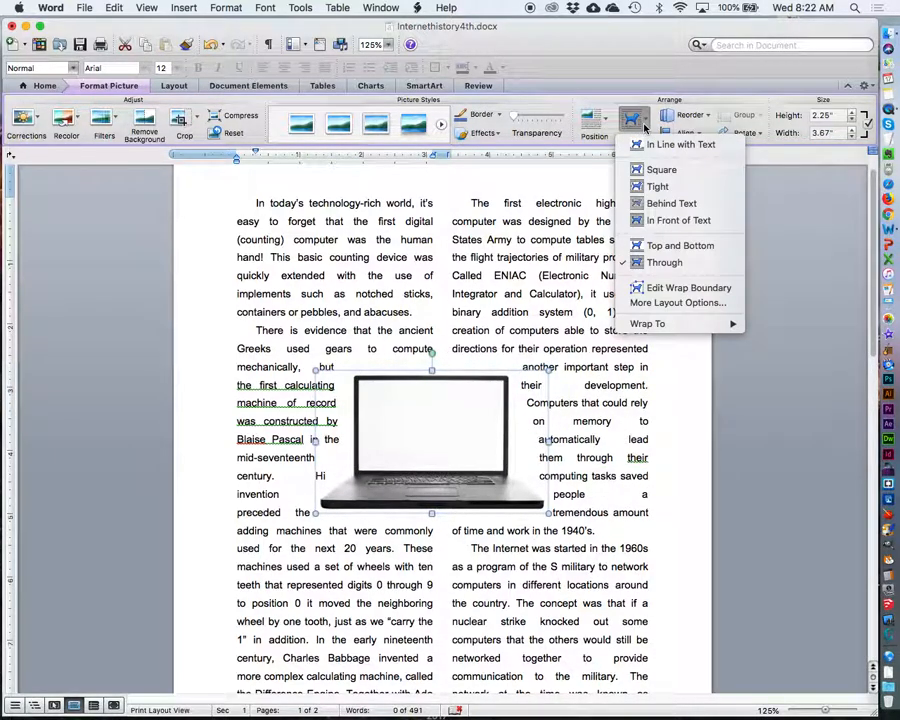
pyautogui.click(660, 186)
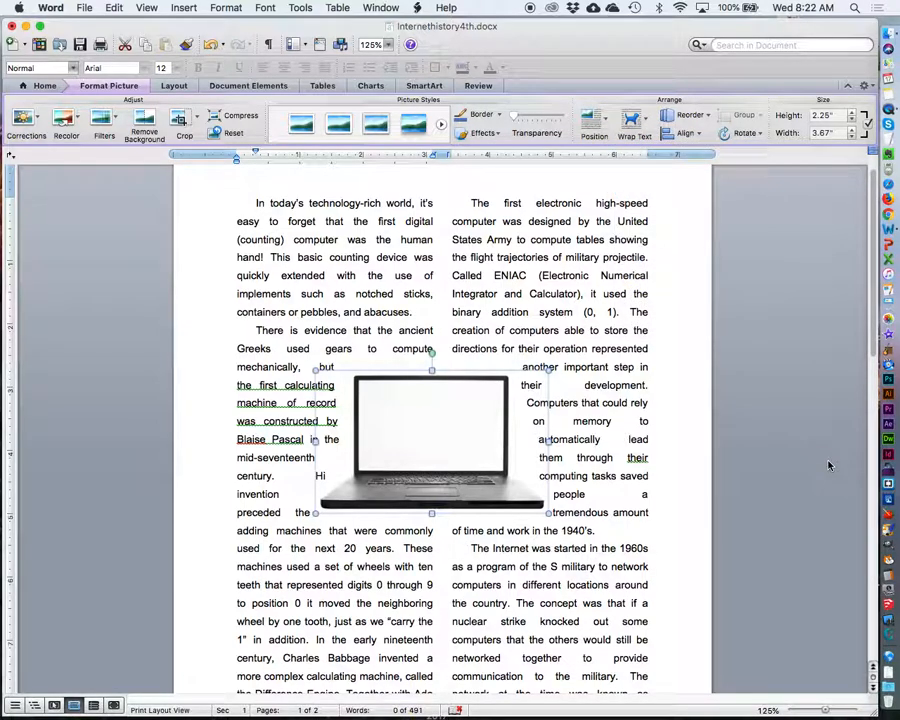
pyautogui.click(646, 123)
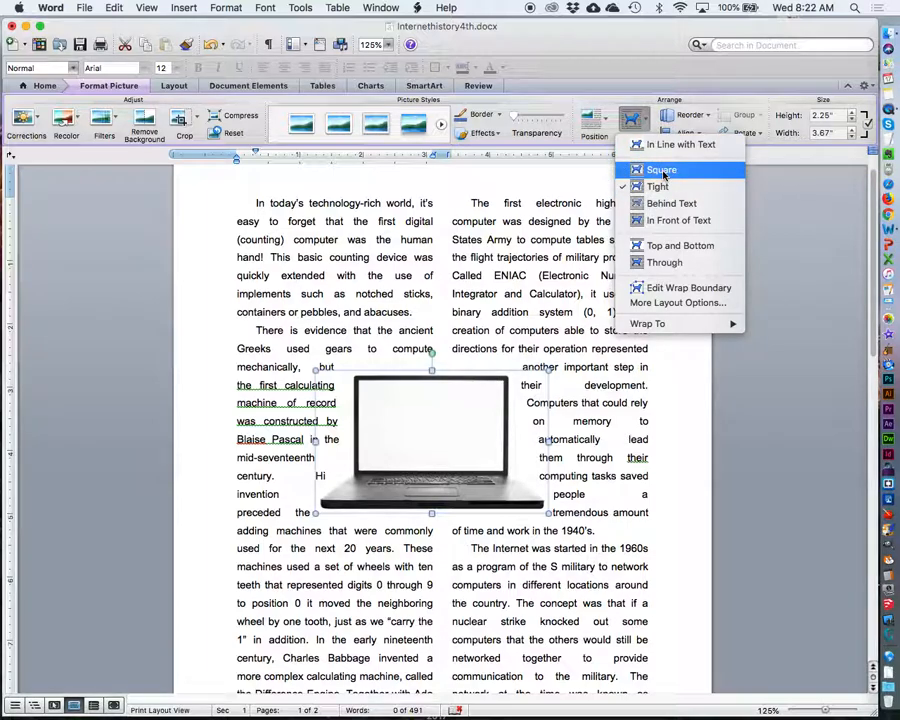
pyautogui.click(663, 173)
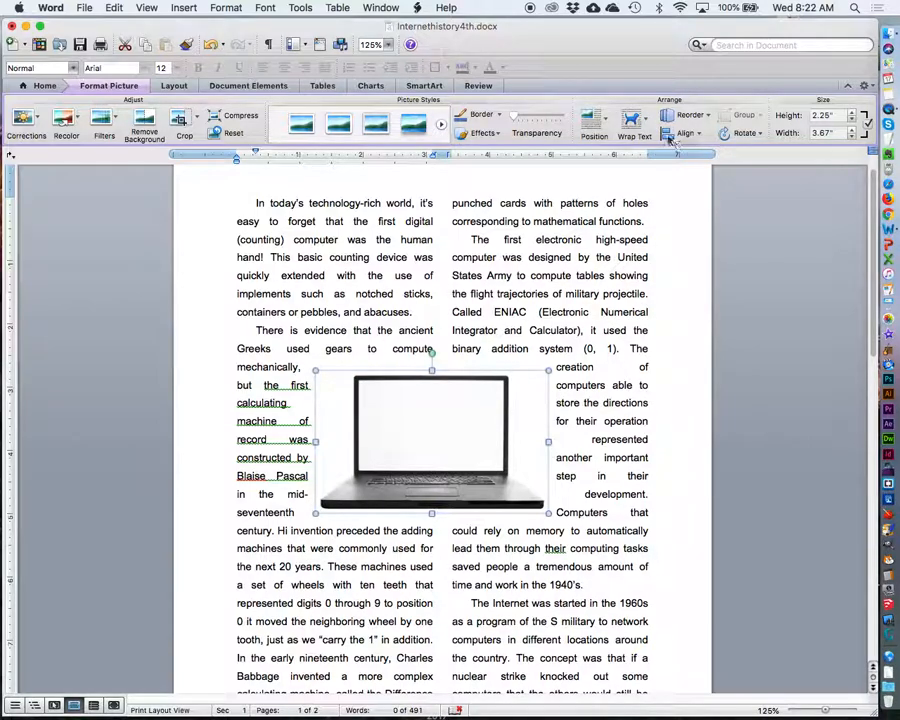
pyautogui.click(631, 122)
pyautogui.click(657, 186)
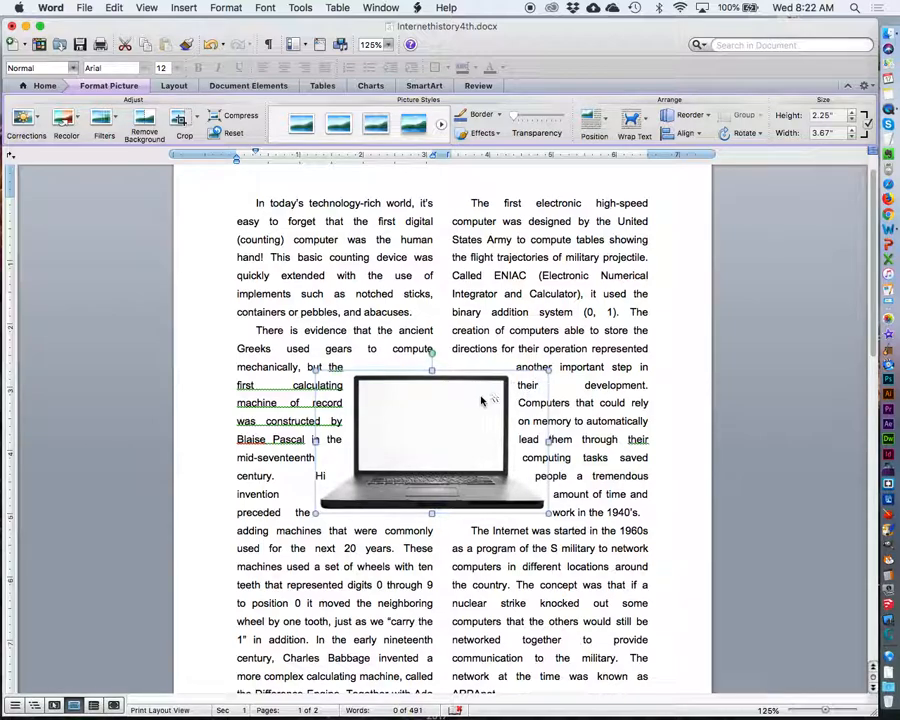
# Move the laptop picture about one text line lower between the two columns and deselect it
pyautogui.moveTo(464, 408); pyautogui.dragTo(472, 432)
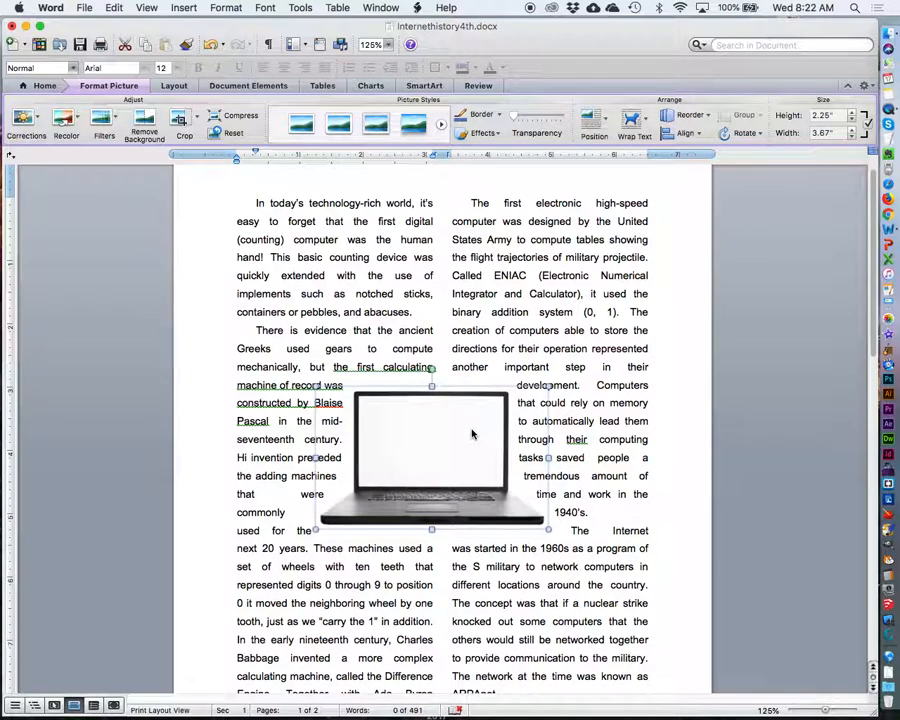
pyautogui.click(763, 428)
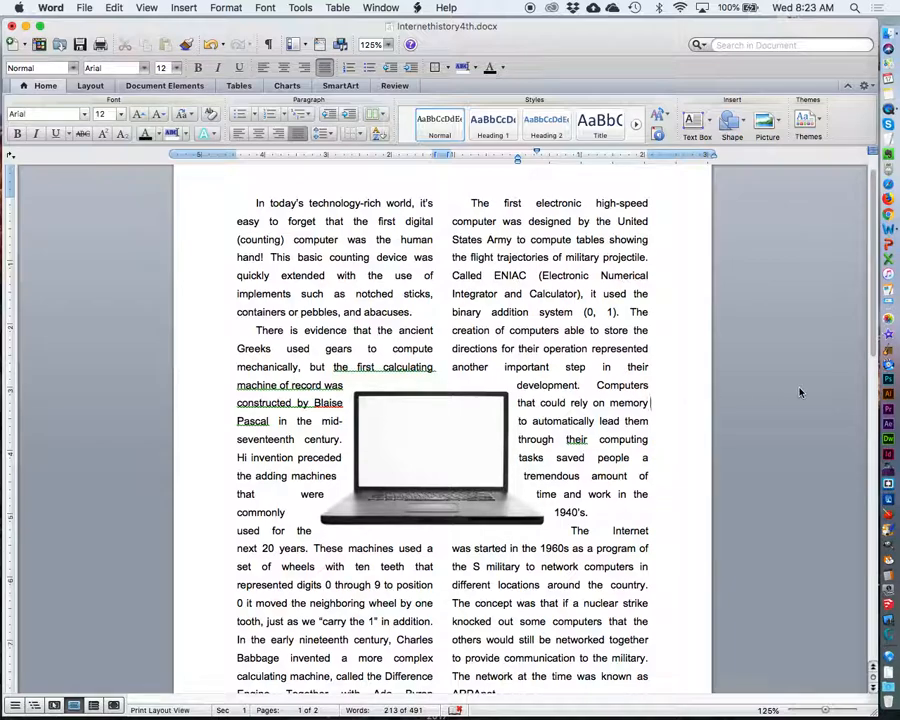
pyautogui.scroll(2, 767, 341)
pyautogui.scroll(-1, 767, 341)
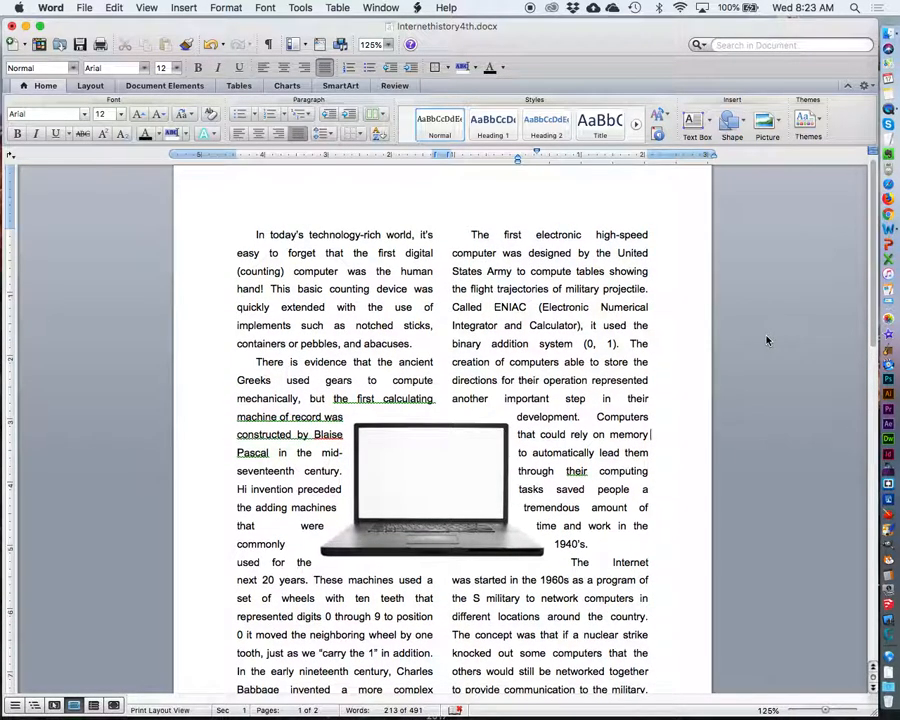
pyautogui.scroll(1, 767, 341)
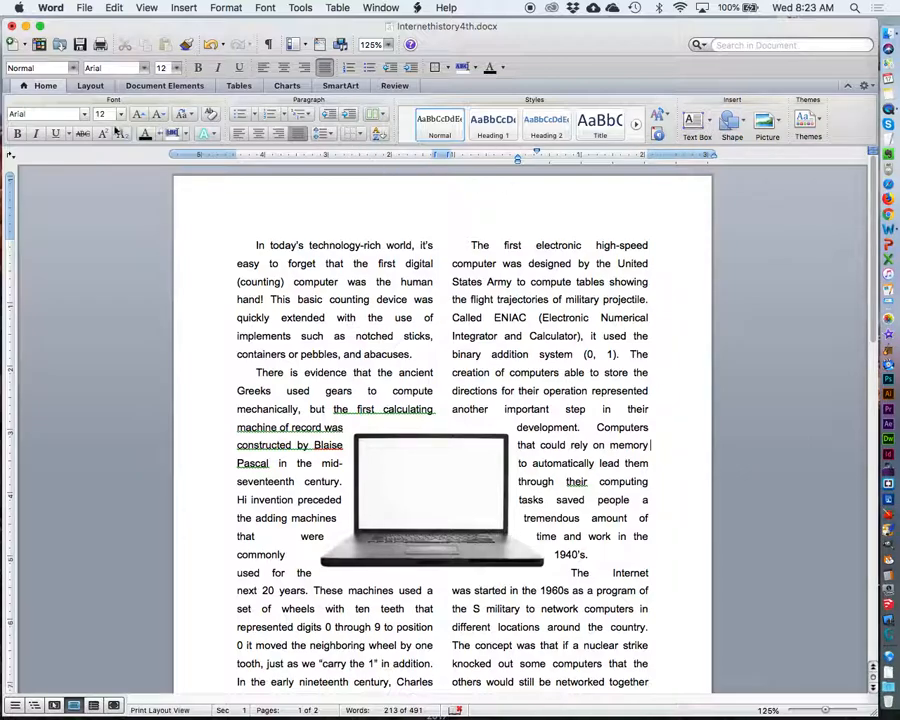
pyautogui.click(402, 474)
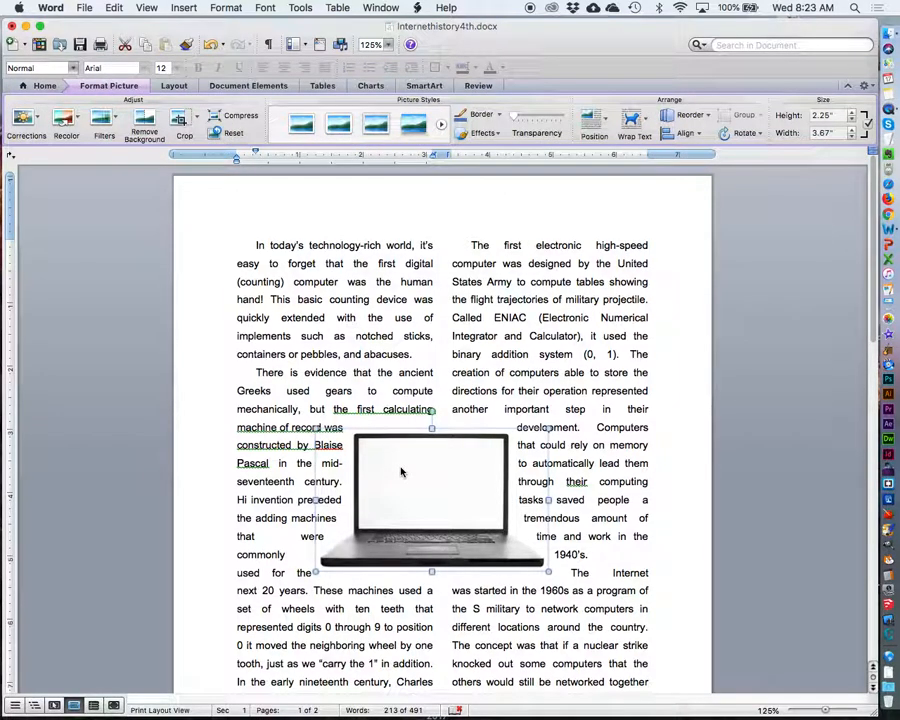
pyautogui.click(693, 285)
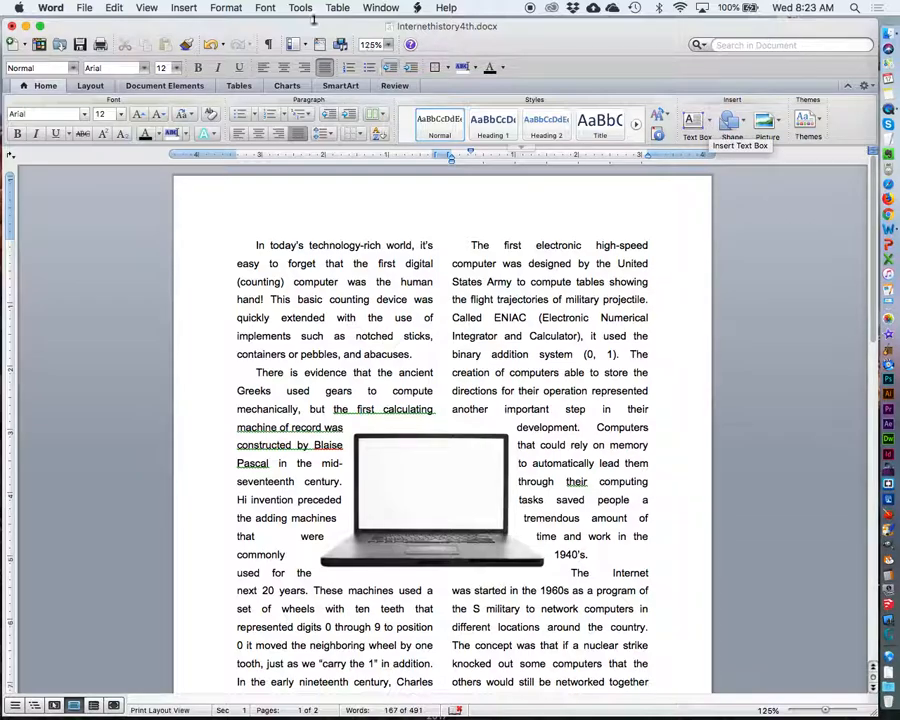
# Insert a wide text box above the two columns and enter the title "Internet History" in it
pyautogui.click(180, 7)
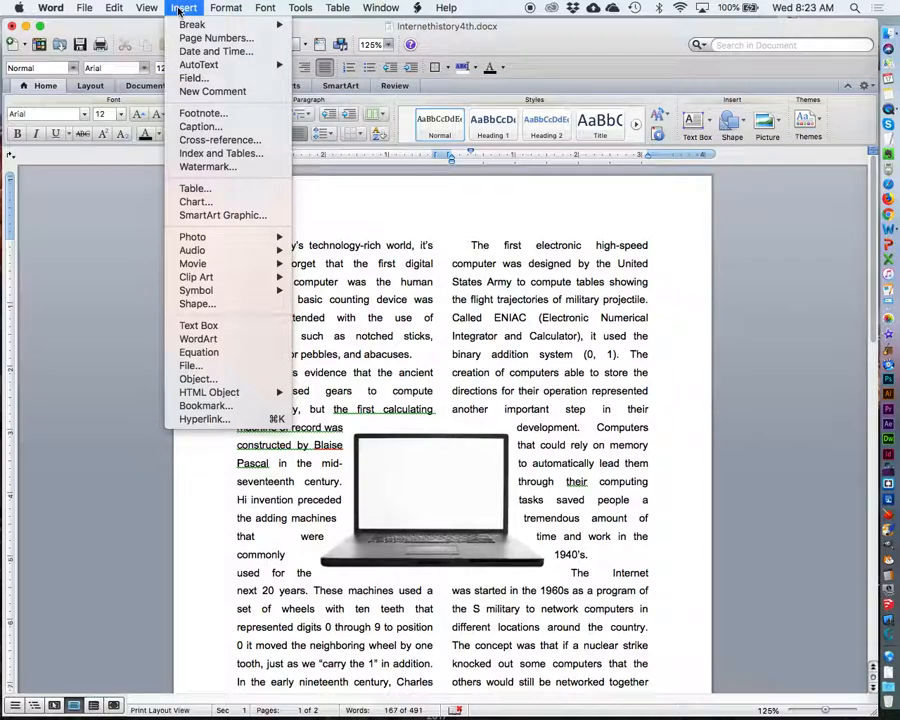
pyautogui.click(212, 327)
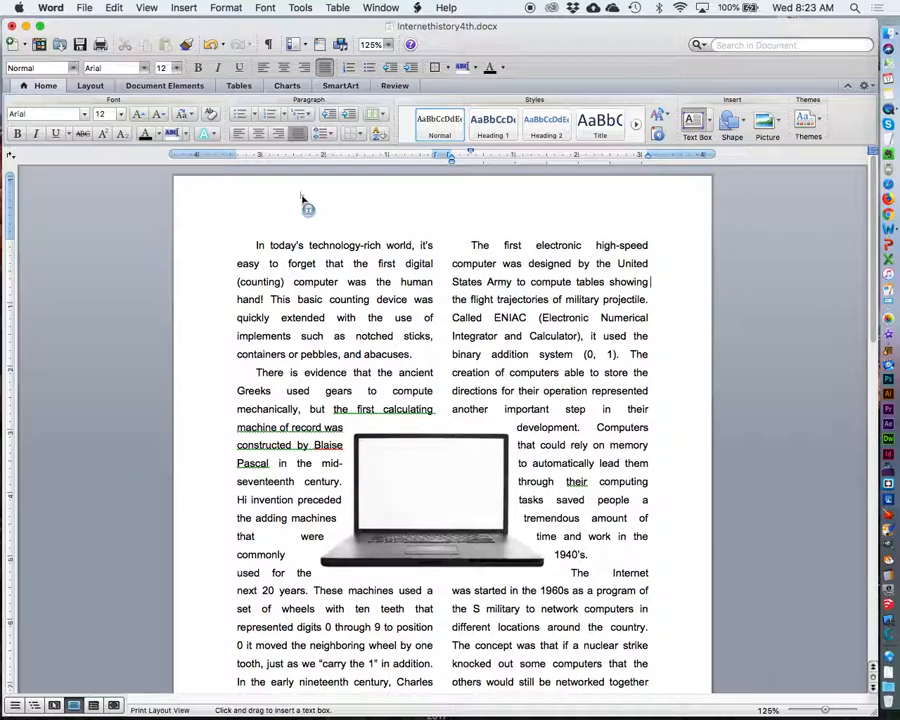
pyautogui.moveTo(268, 193); pyautogui.dragTo(626, 231)
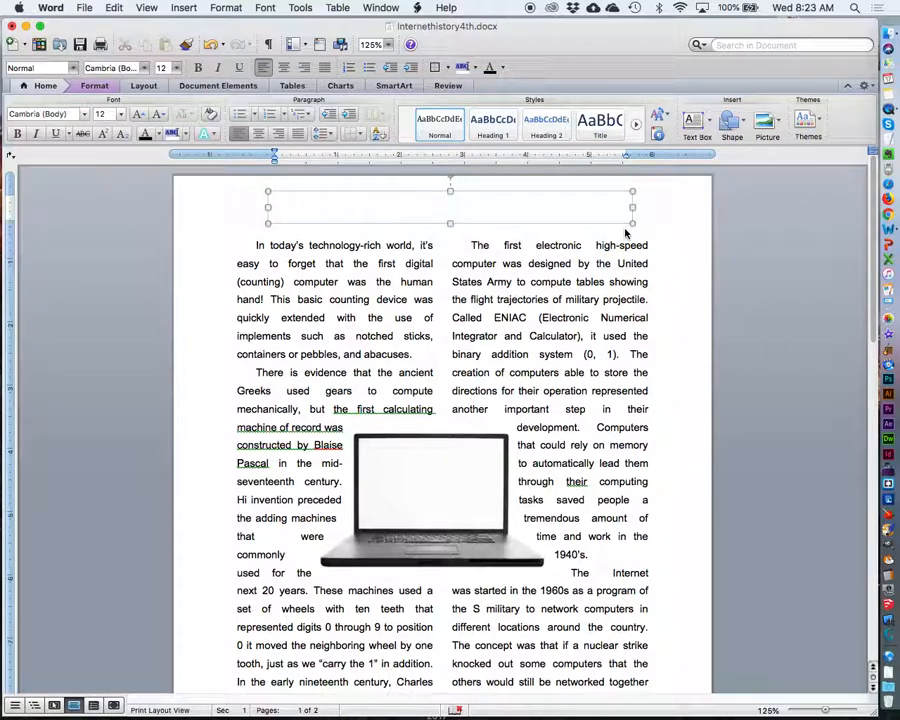
pyautogui.write('Internet History')
# Format the "Internet History" title as 24 pt, centred and bold
pyautogui.moveTo(368, 202); pyautogui.dragTo(275, 208)
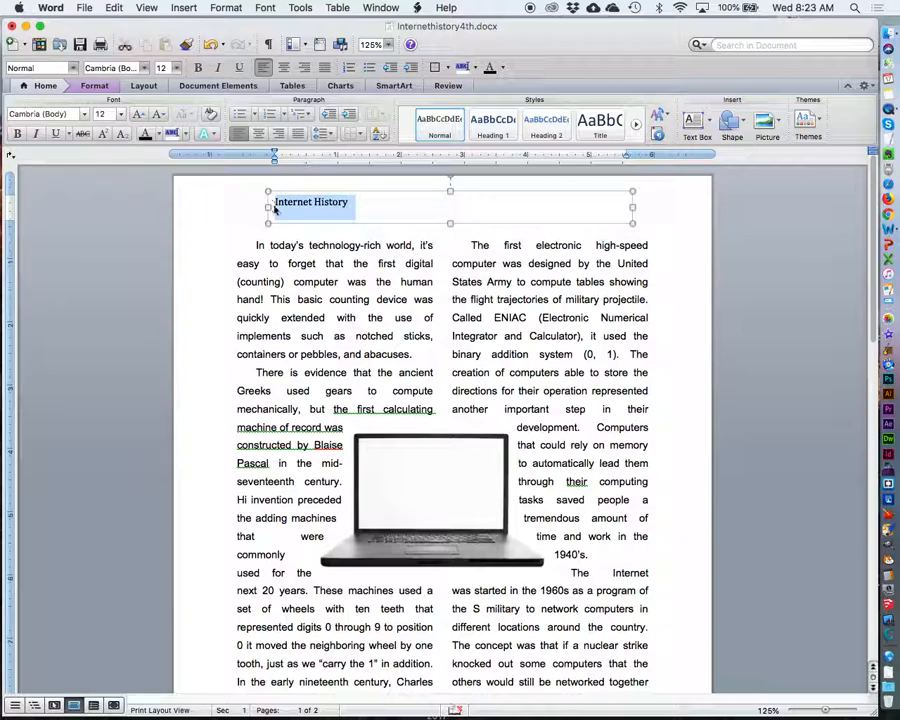
pyautogui.click(175, 67)
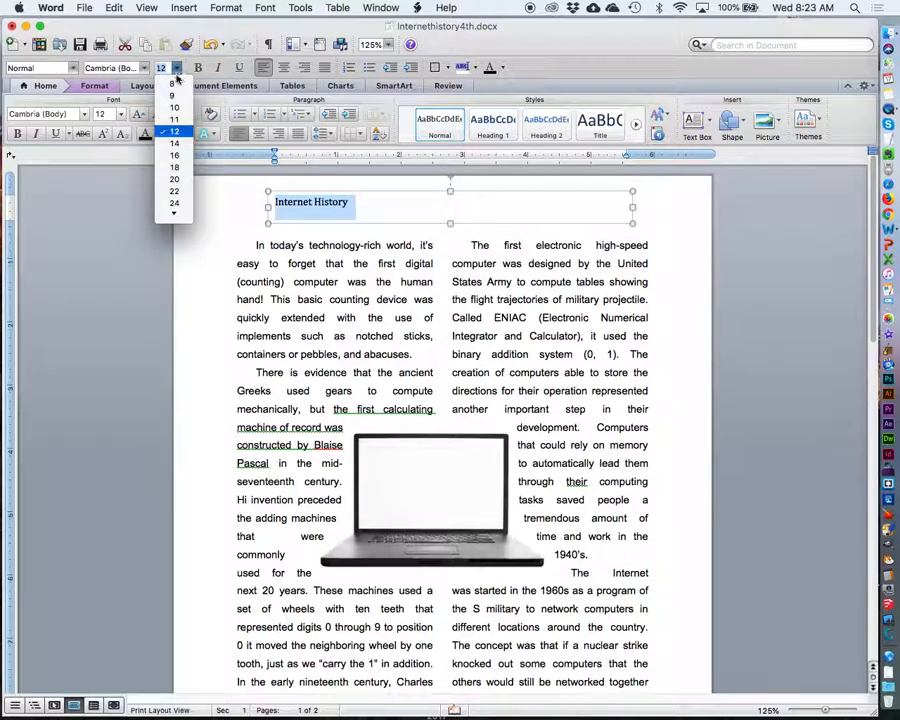
pyautogui.click(178, 170)
pyautogui.click(175, 67)
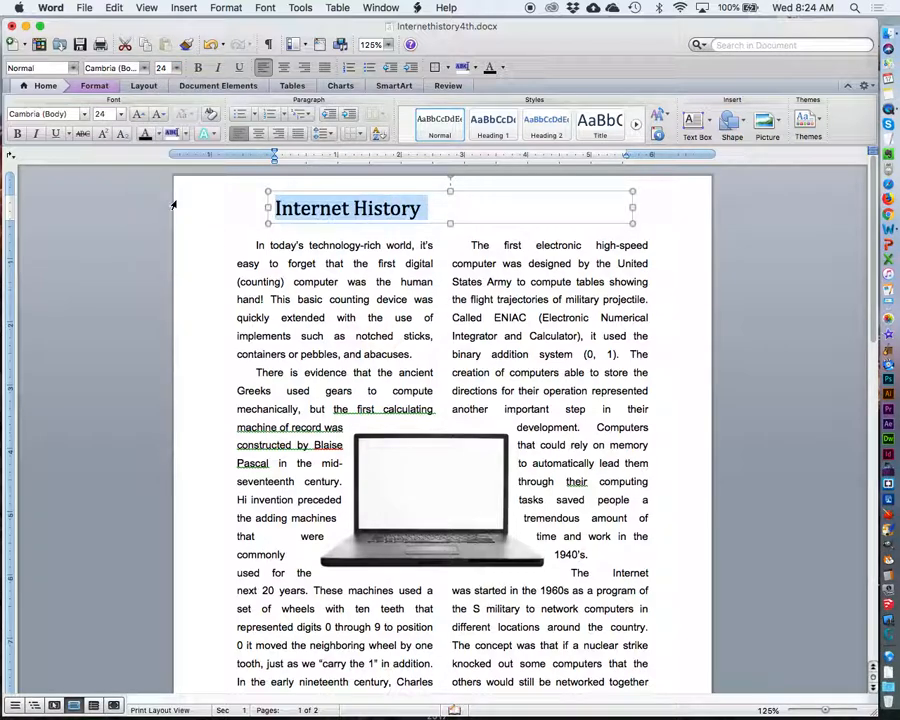
pyautogui.click(284, 68)
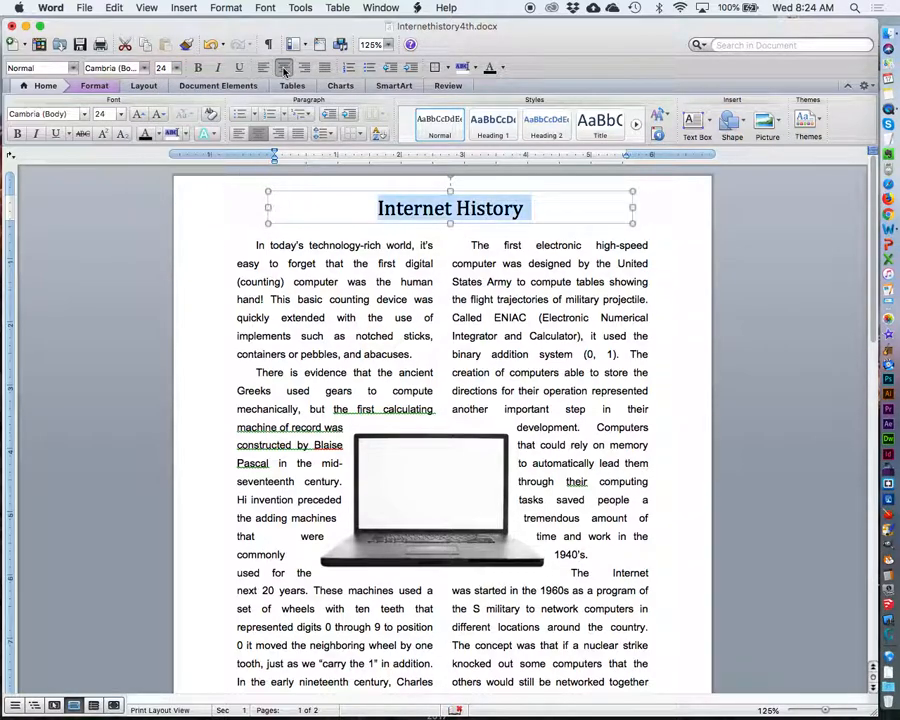
pyautogui.click(197, 67)
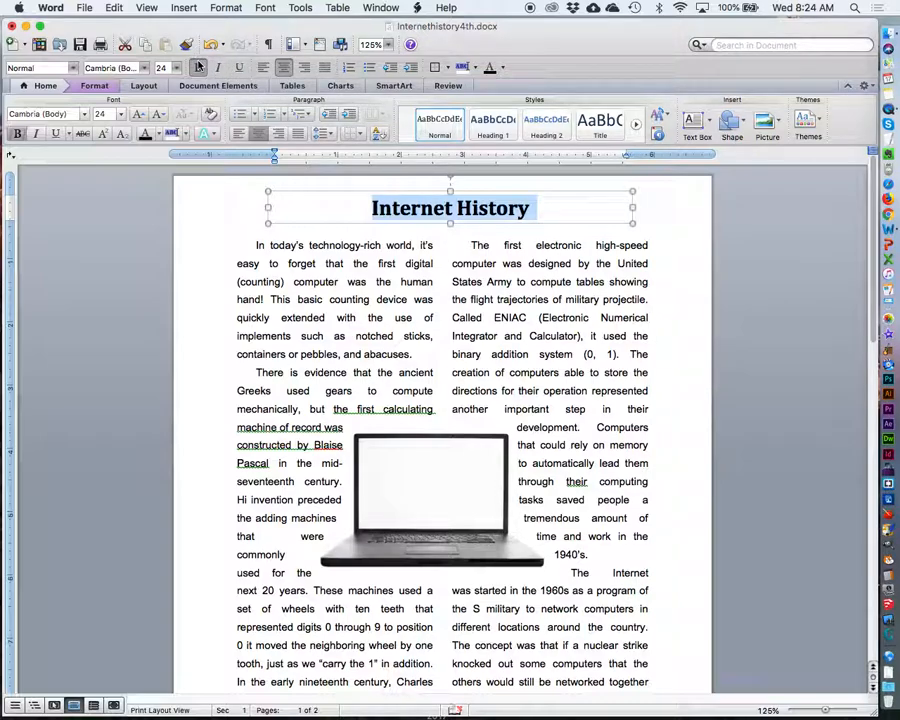
pyautogui.click(665, 213)
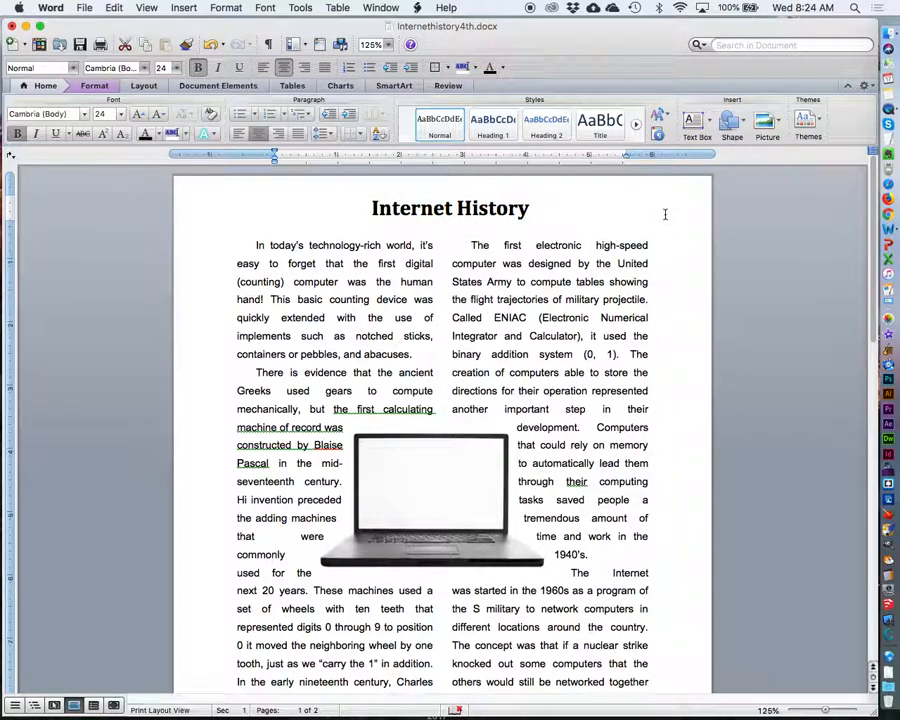
# Narrow the title text box around "Internet History", keep it centred above the two columns and deselect it
pyautogui.click(507, 192)
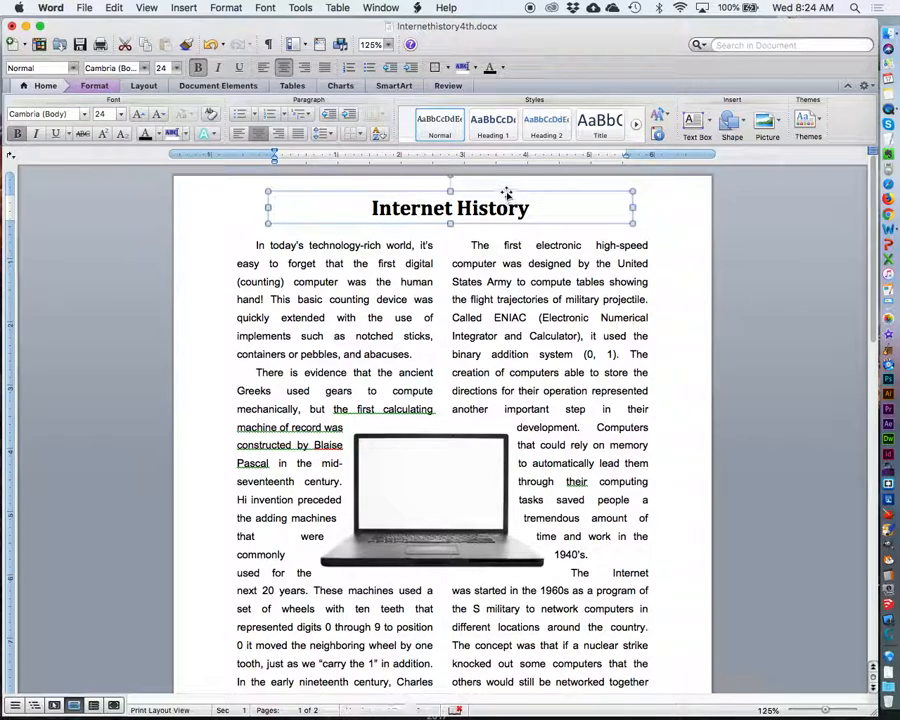
pyautogui.moveTo(507, 194); pyautogui.dragTo(500, 195)
pyautogui.moveTo(631, 208); pyautogui.dragTo(648, 209)
pyautogui.moveTo(494, 193); pyautogui.dragTo(491, 192)
pyautogui.moveTo(648, 208); pyautogui.dragTo(522, 208)
pyautogui.moveTo(442, 193); pyautogui.dragTo(505, 190)
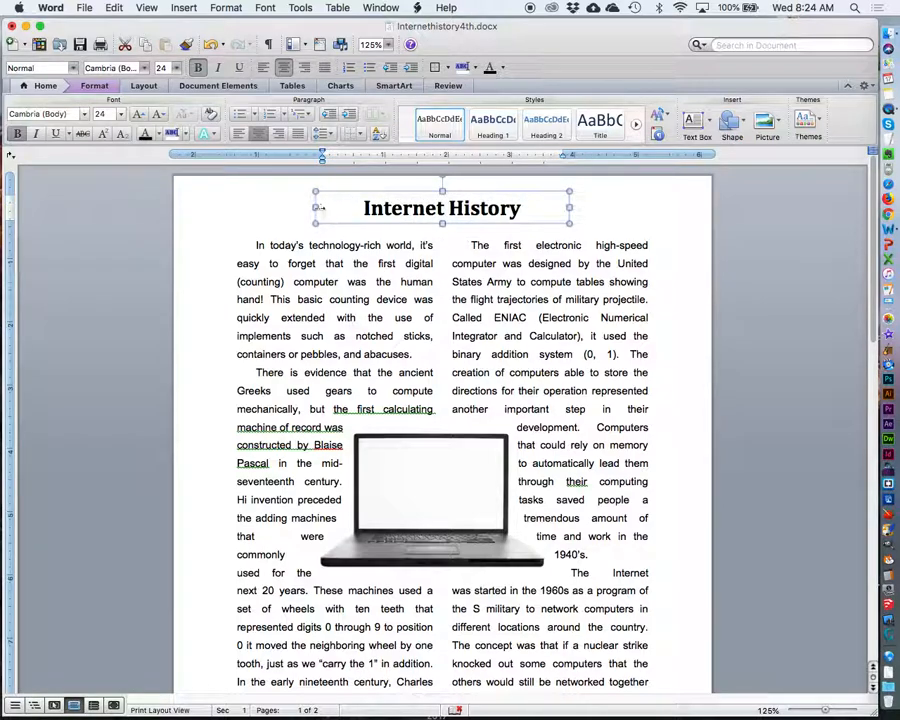
pyautogui.moveTo(318, 207); pyautogui.dragTo(347, 207)
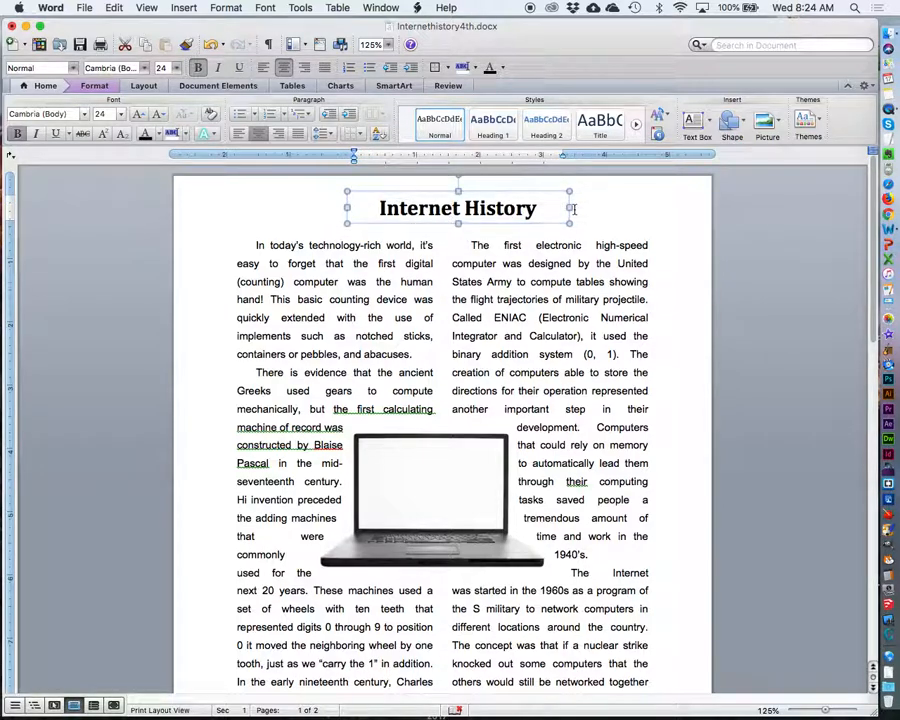
pyautogui.moveTo(568, 207); pyautogui.dragTo(526, 207)
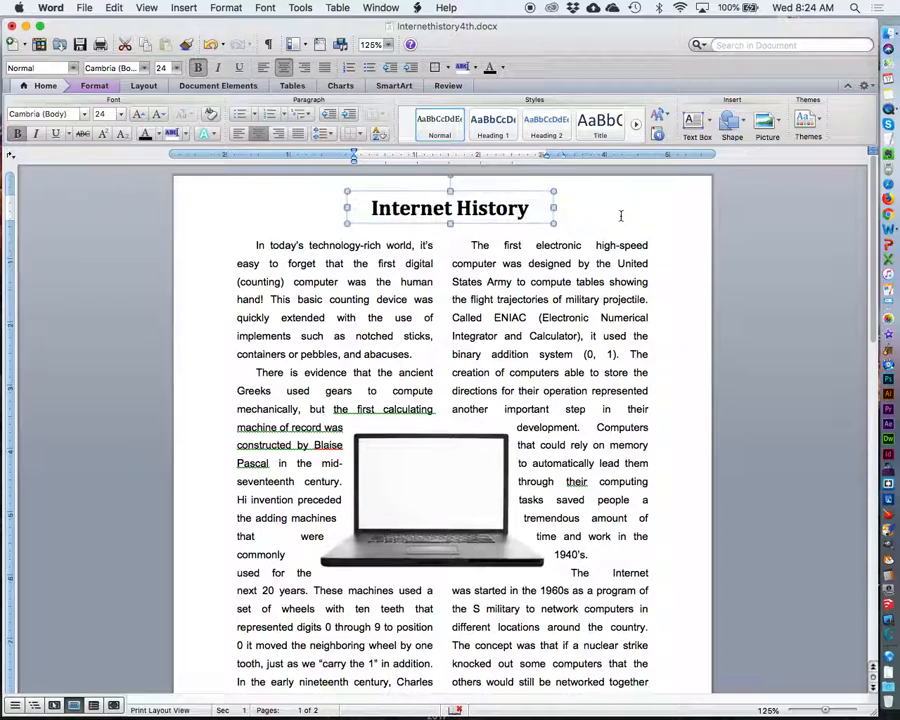
pyautogui.click(618, 214)
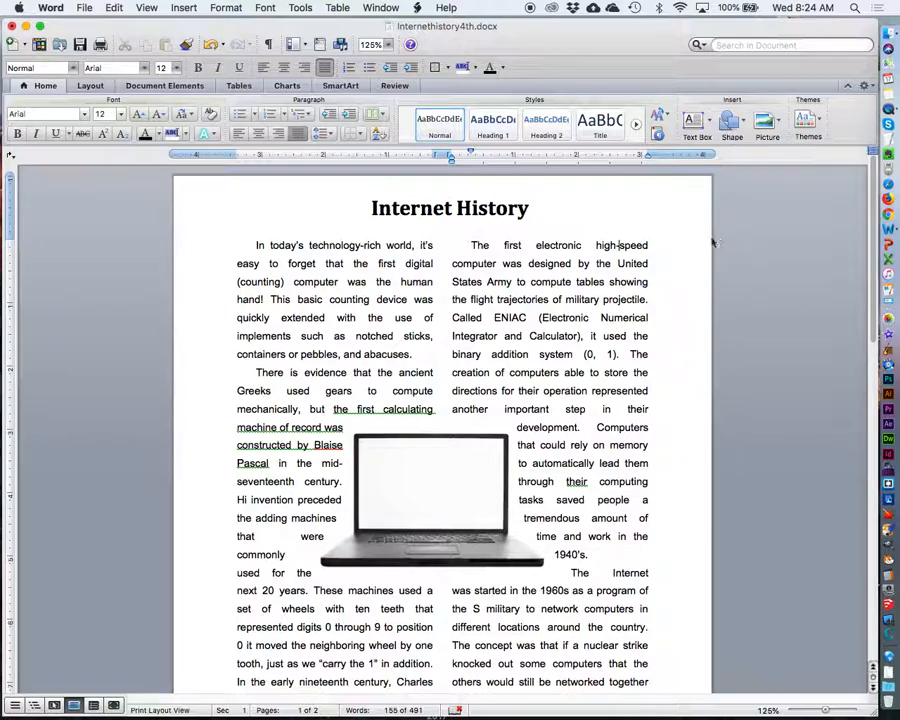
pyautogui.click(348, 208)
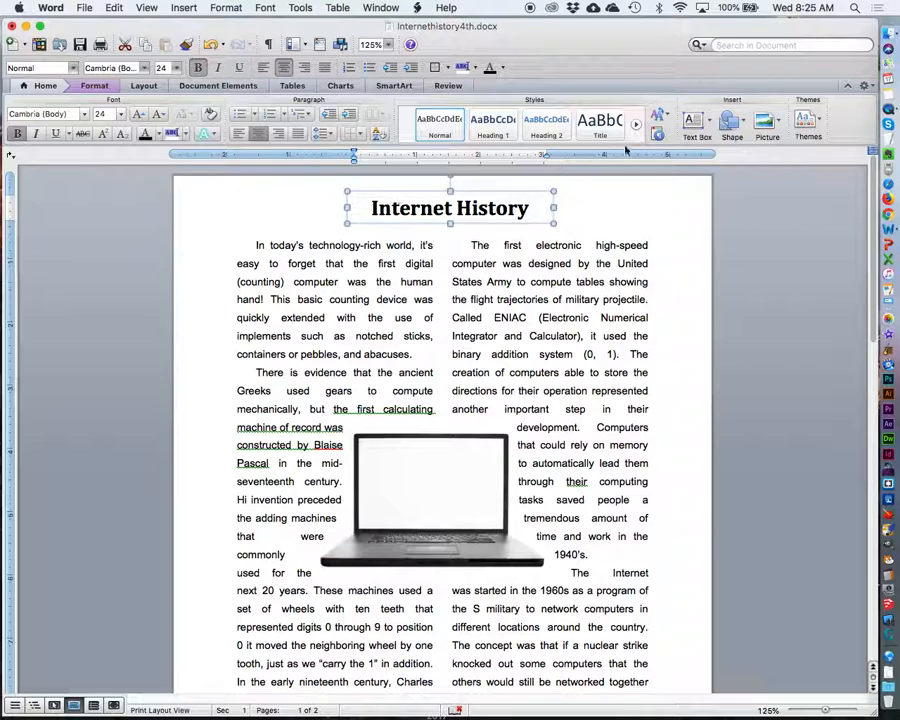
pyautogui.click(636, 205)
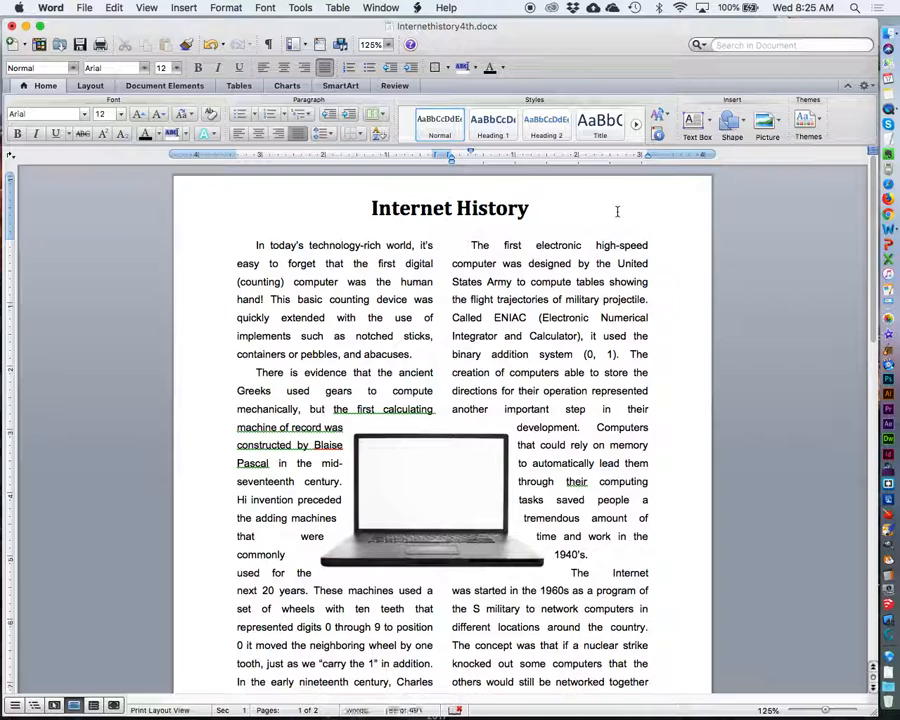
# Insert a small text box beside the title above the first column and enter a "By" line with the author's full name
pyautogui.click(710, 122)
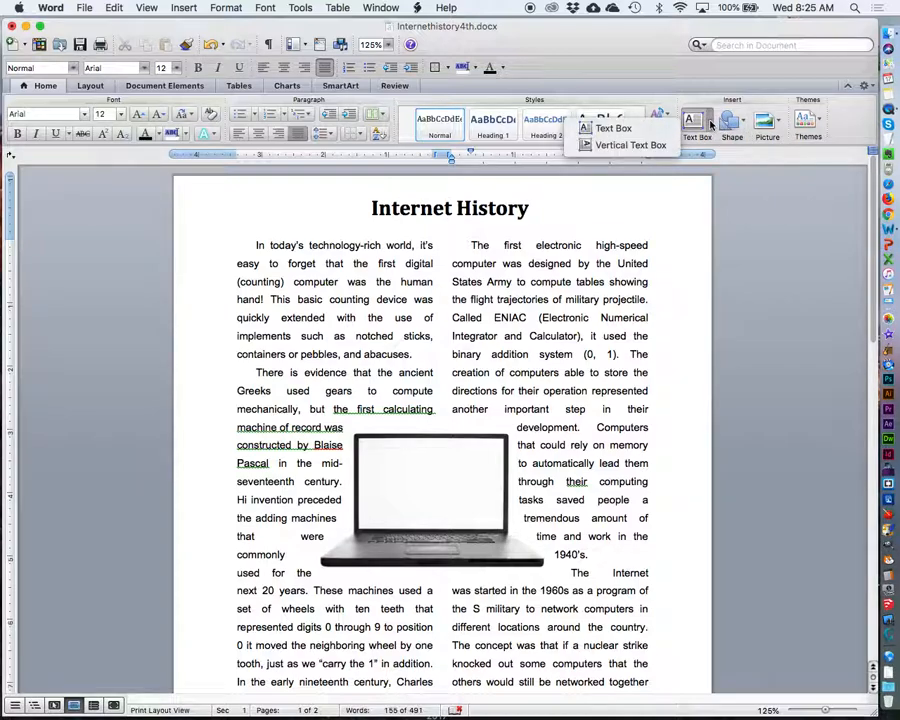
pyautogui.click(647, 130)
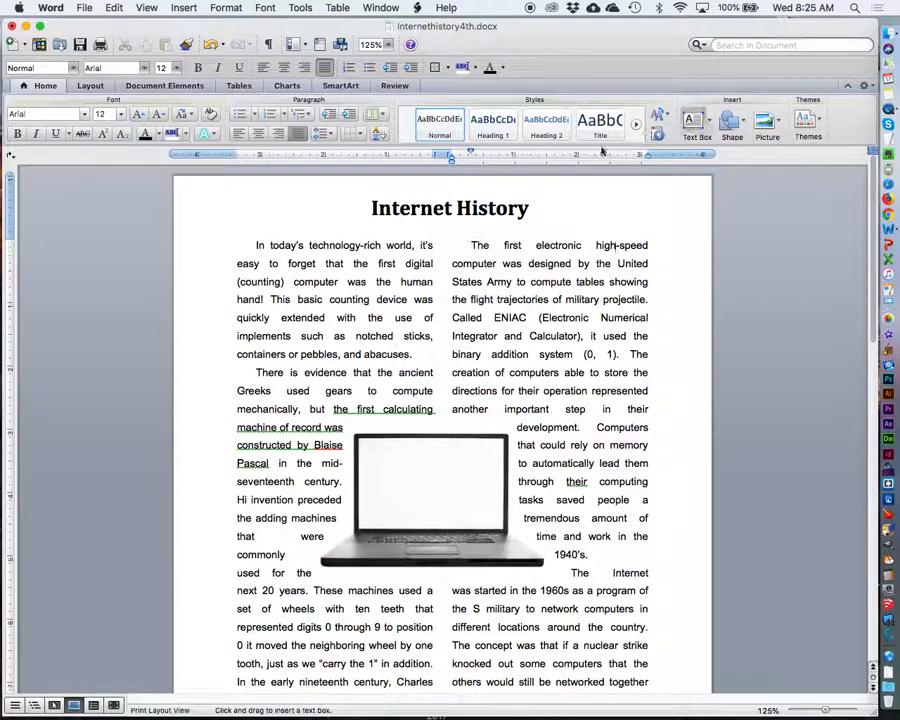
pyautogui.moveTo(237, 210); pyautogui.dragTo(332, 223)
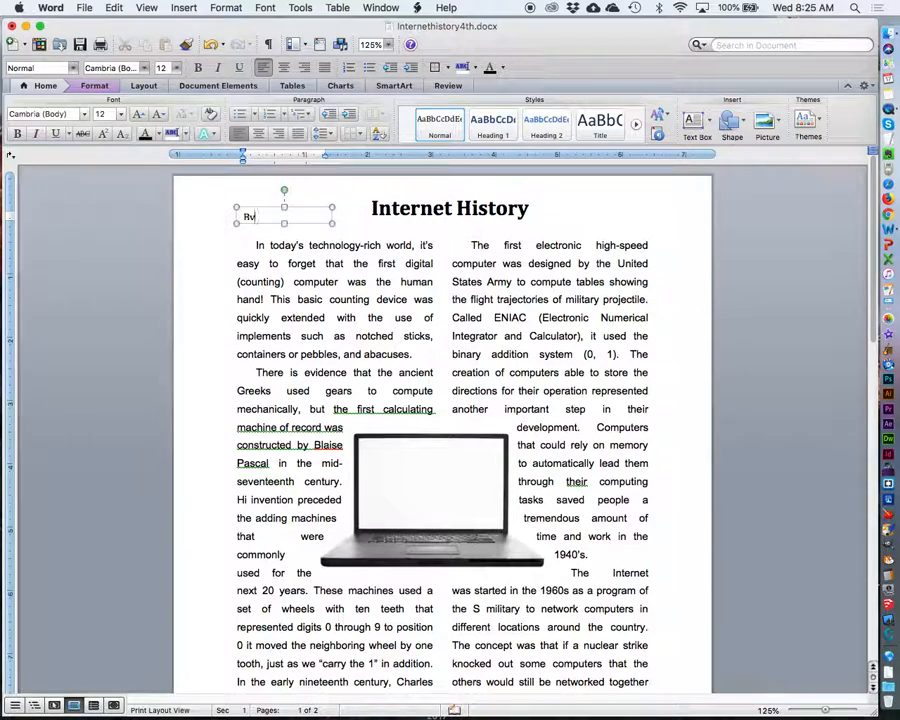
pyautogui.write('By Mich')
# Extend the byline text box downward until it reaches just above the first column's text
pyautogui.moveTo(284, 224); pyautogui.dragTo(284, 226)
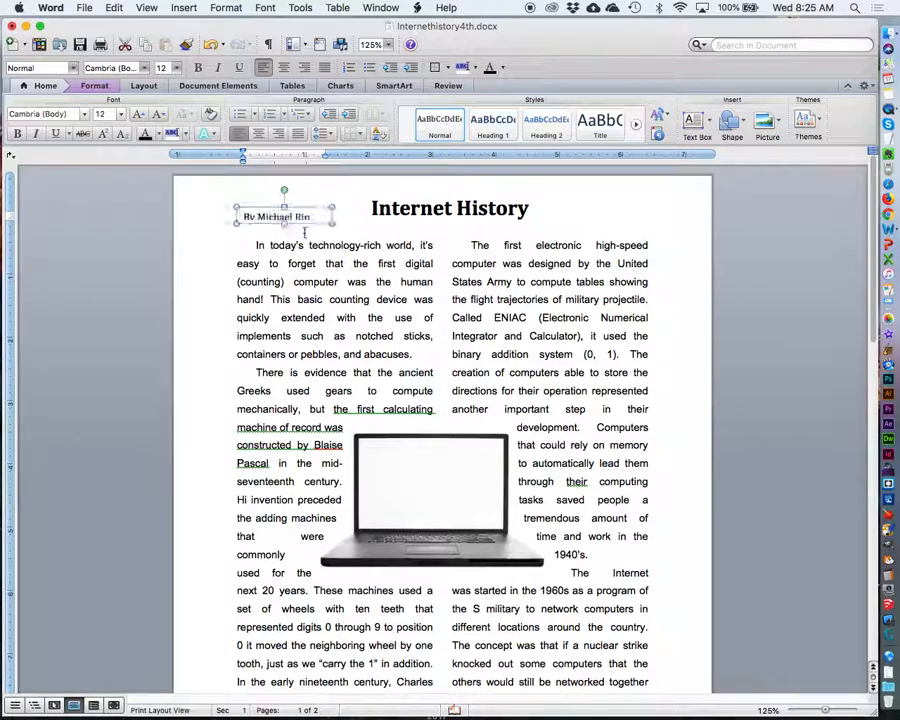
pyautogui.click(598, 262)
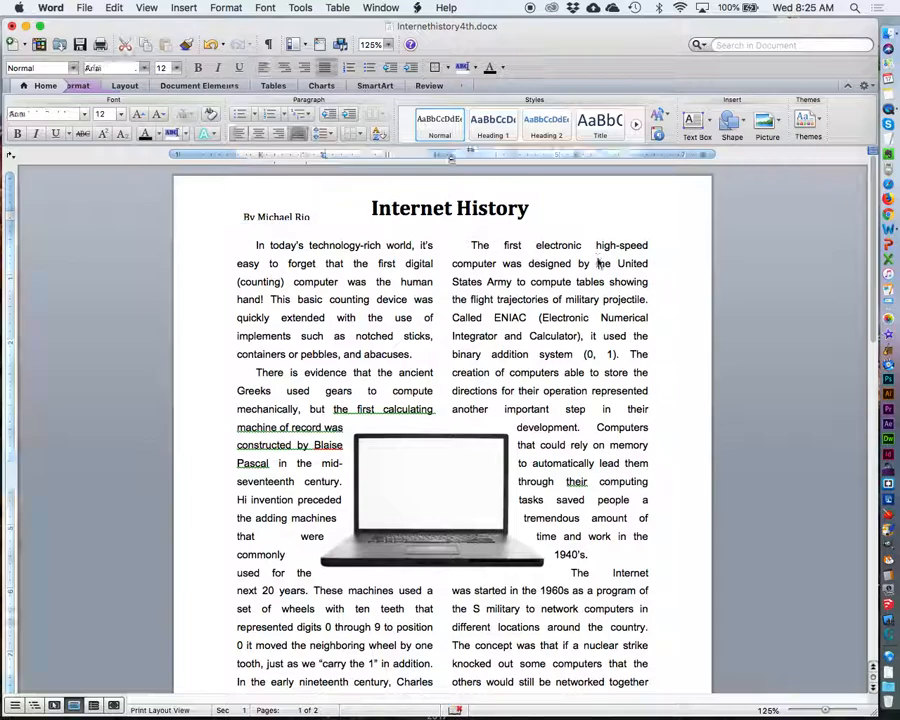
pyautogui.click(277, 220)
pyautogui.moveTo(284, 223); pyautogui.dragTo(285, 240)
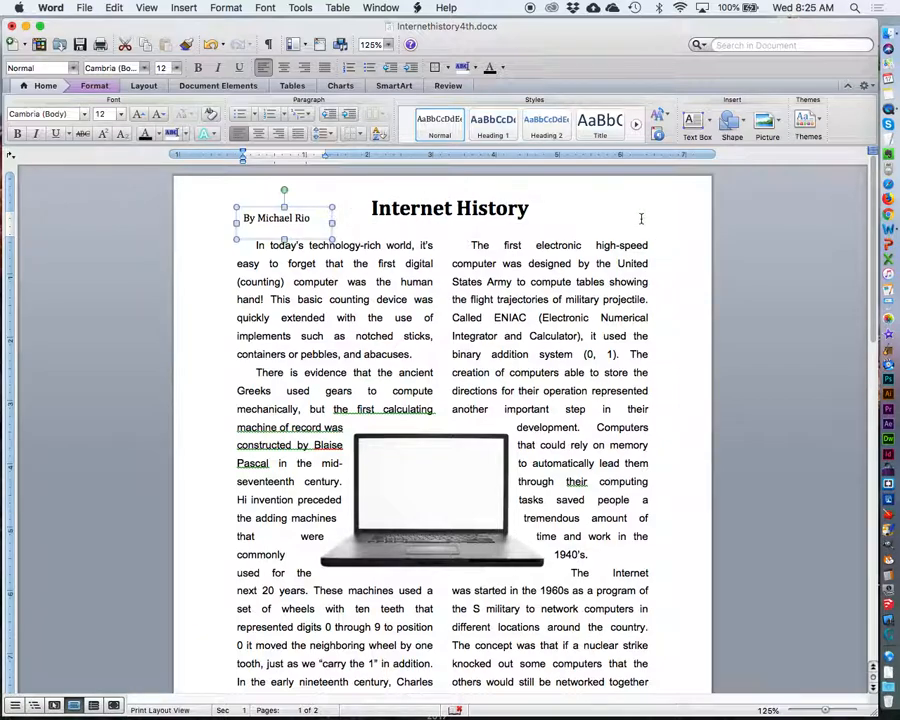
pyautogui.moveTo(315, 206); pyautogui.dragTo(316, 206)
# Set the byline text to 10 pt, then shorten its text box to one line and shift it slightly toward the title
pyautogui.moveTo(284, 237)
pyautogui.mouseDown()
pyautogui.moveTo(296, 219)
pyautogui.moveTo(276, 221)
pyautogui.mouseUp()
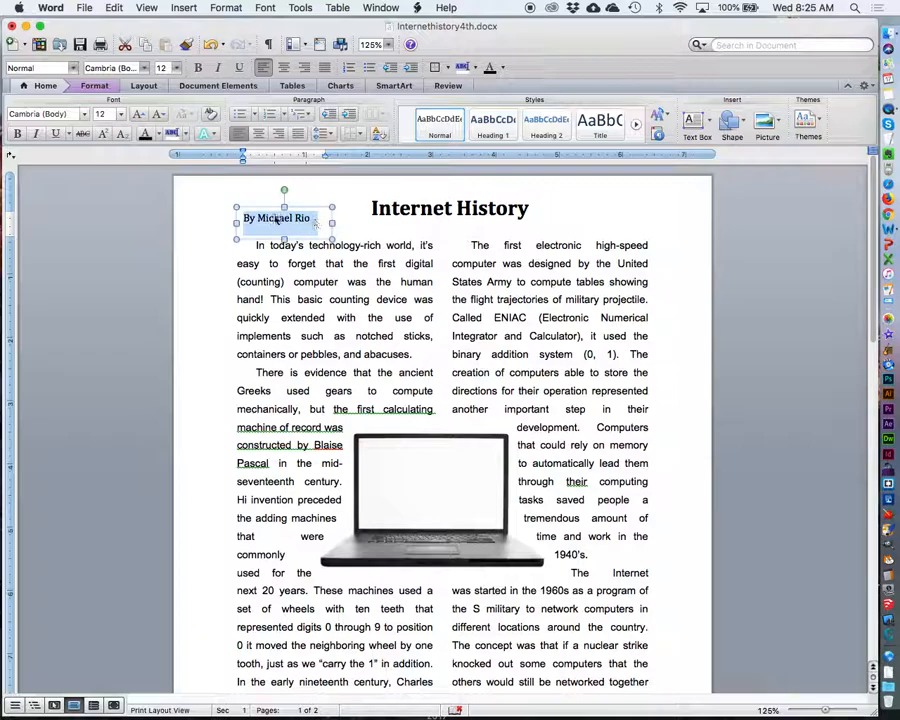
pyautogui.click(122, 115)
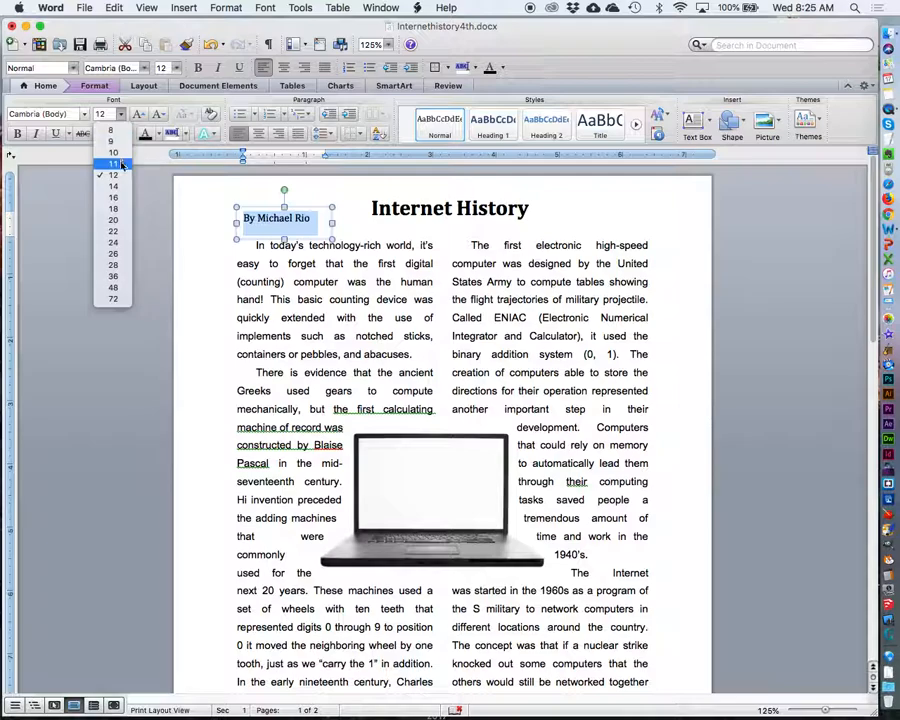
pyautogui.click(119, 157)
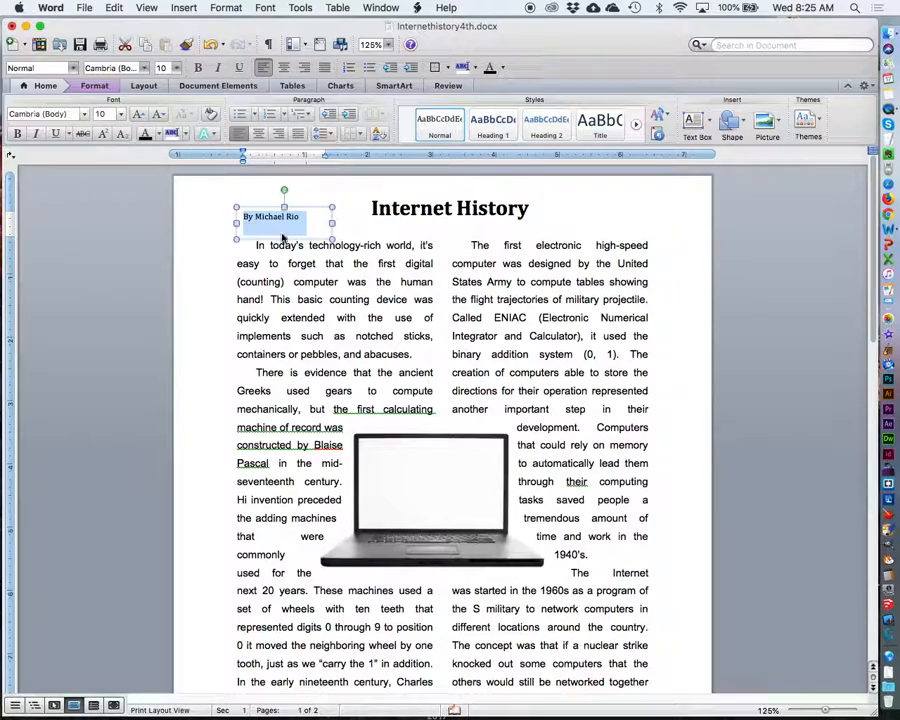
pyautogui.moveTo(284, 240); pyautogui.dragTo(323, 209)
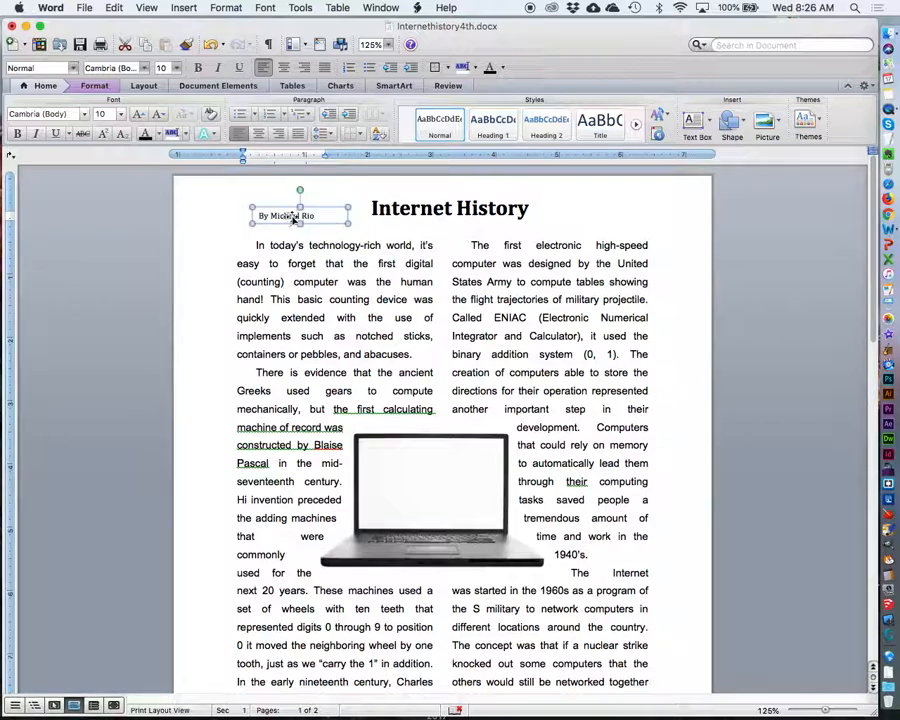
# Nudge the laptop picture slightly to the right so it sits centred between the two text columns
pyautogui.click(390, 45)
pyautogui.click(386, 108)
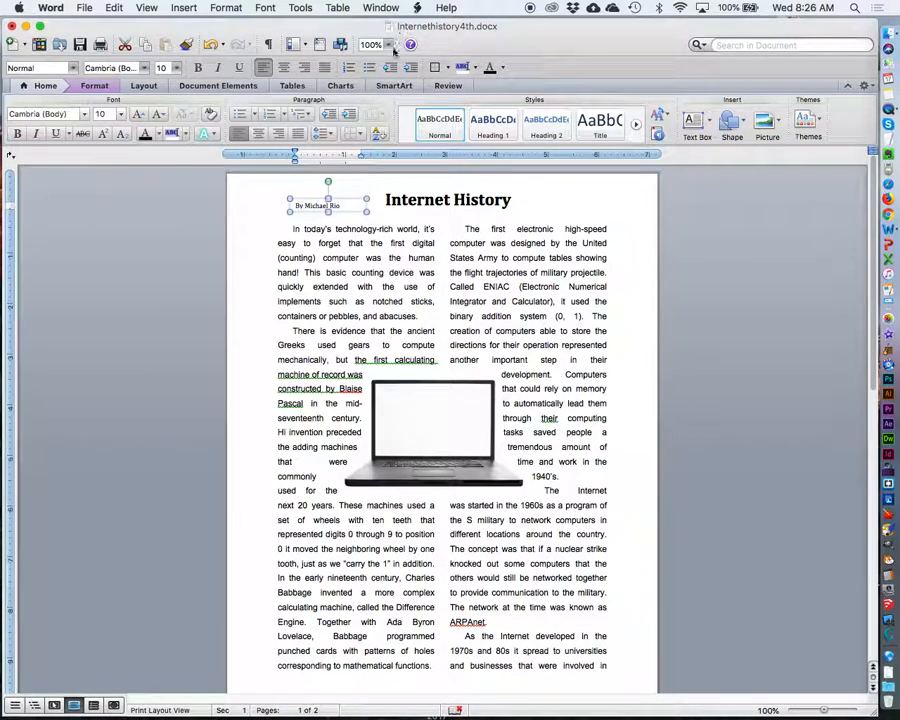
pyautogui.click(388, 45)
pyautogui.click(389, 96)
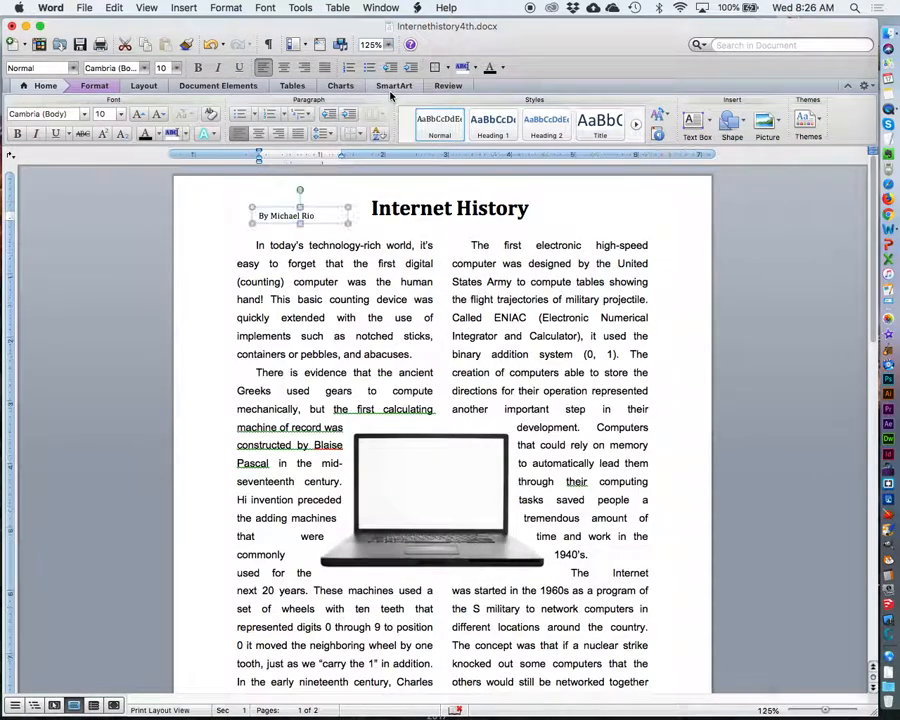
pyautogui.click(388, 45)
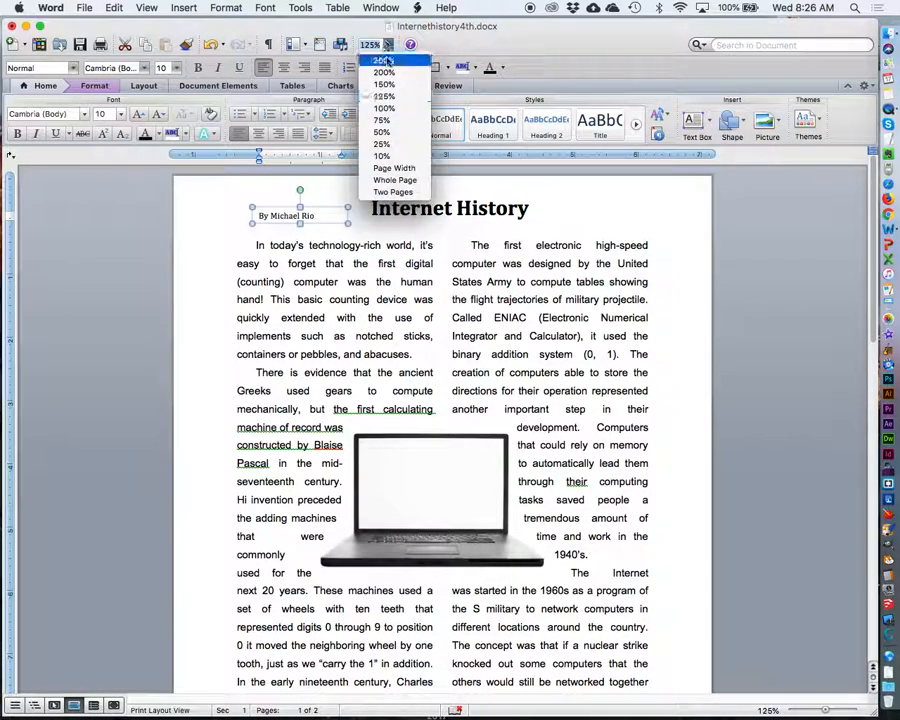
pyautogui.click(389, 84)
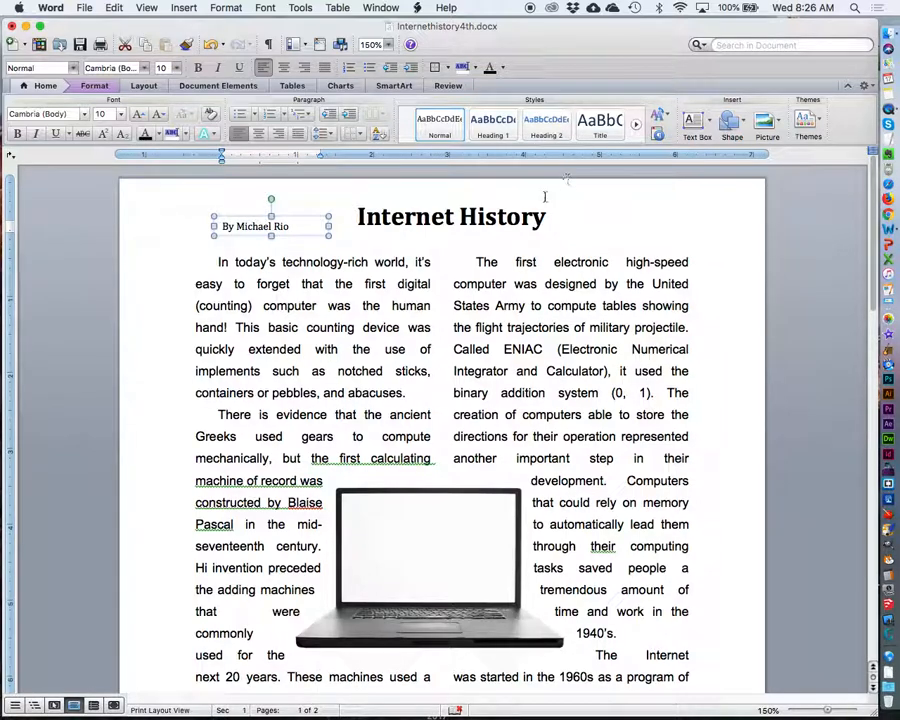
pyautogui.click(699, 395)
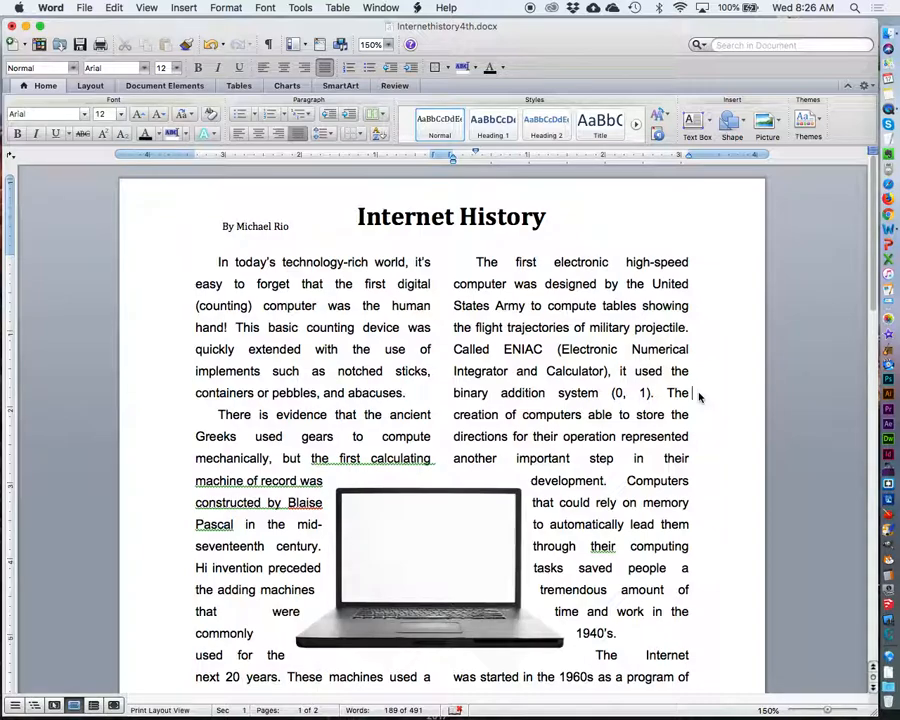
pyautogui.moveTo(434, 536)
pyautogui.mouseDown()
pyautogui.moveTo(458, 538)
pyautogui.moveTo(450, 543)
pyautogui.mouseUp()
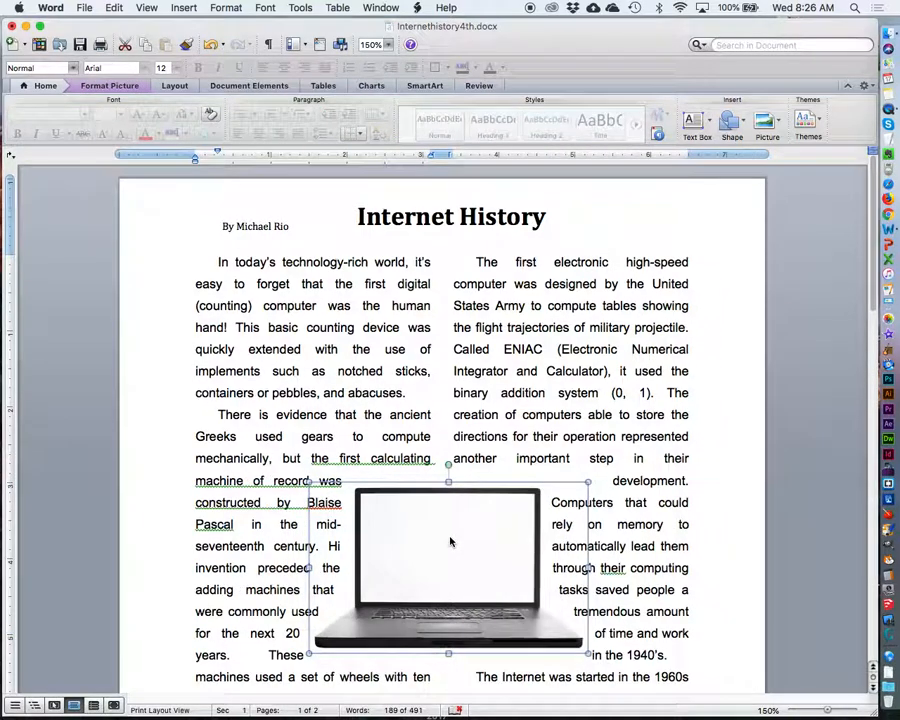
# Review the layout and text of both pages, from the laptop picture to the final paragraph on page two
pyautogui.scroll(-2, 733, 510)
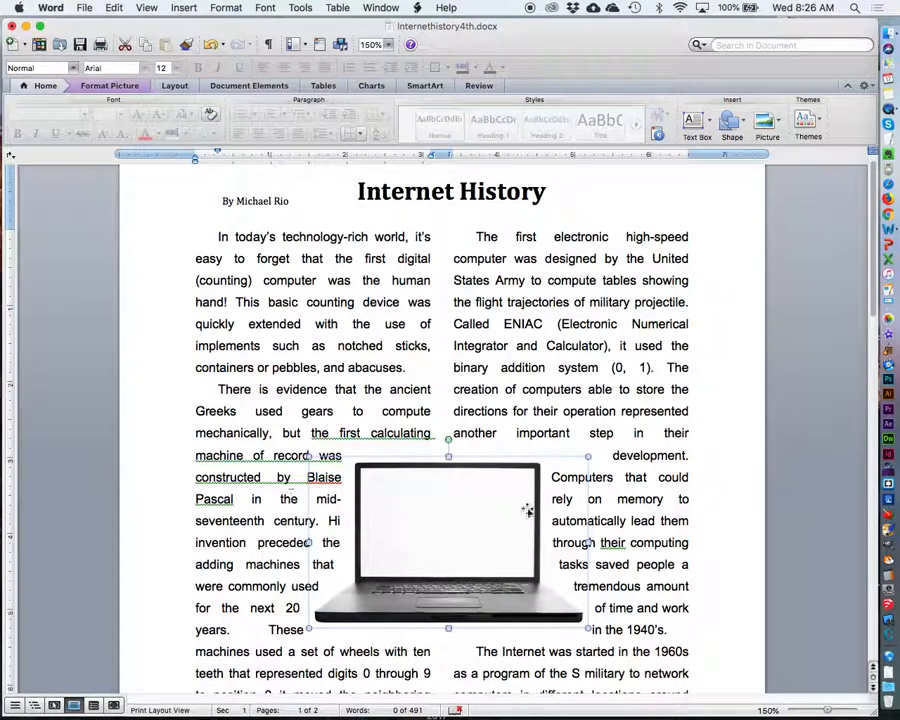
pyautogui.scroll(-5, 739, 504)
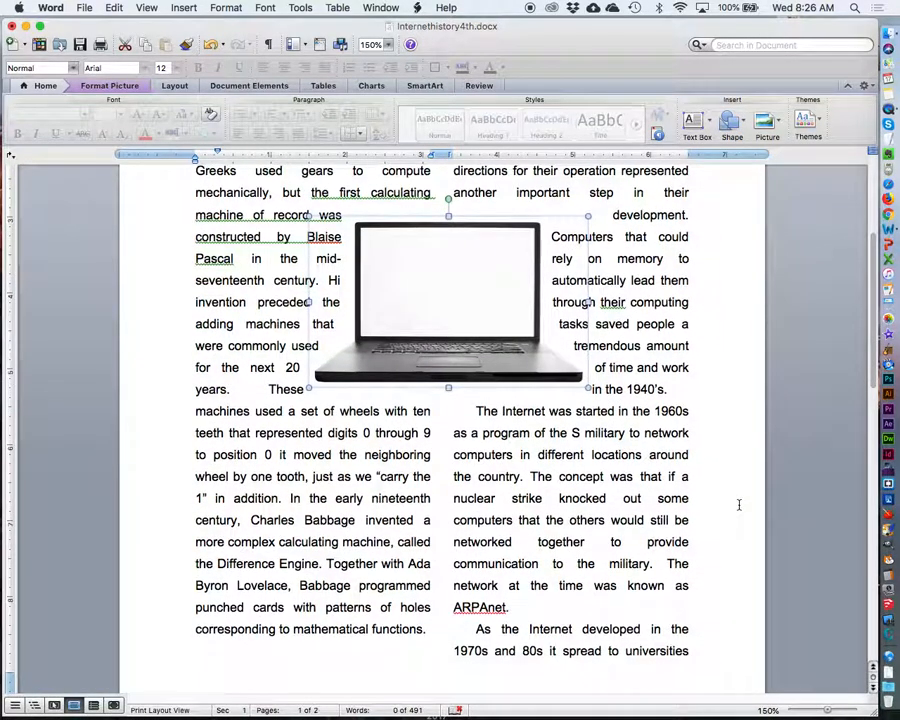
pyautogui.scroll(-10, 739, 504)
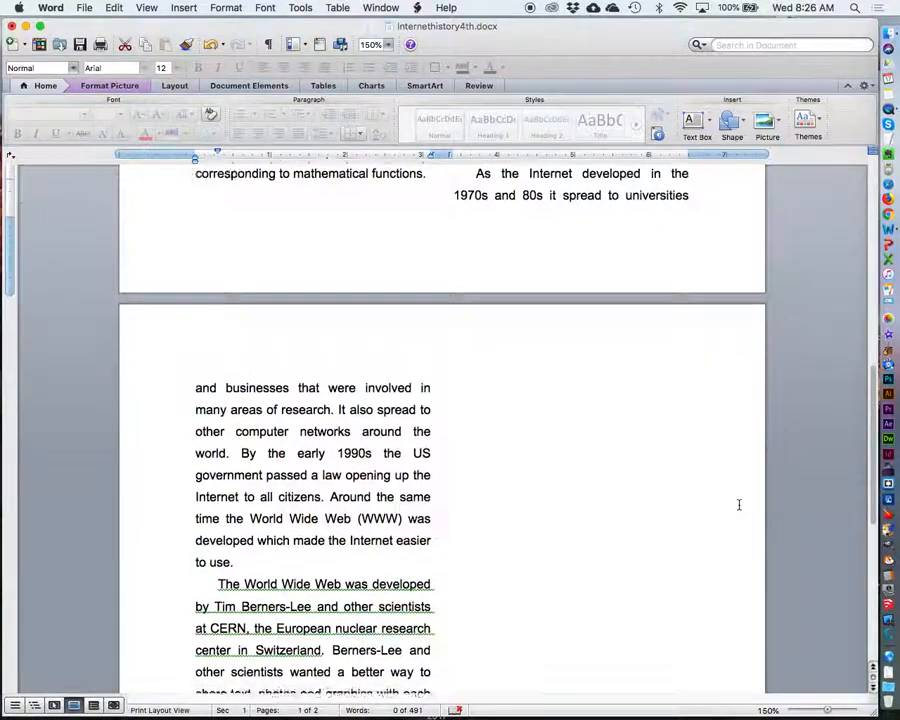
pyautogui.scroll(-7, 739, 504)
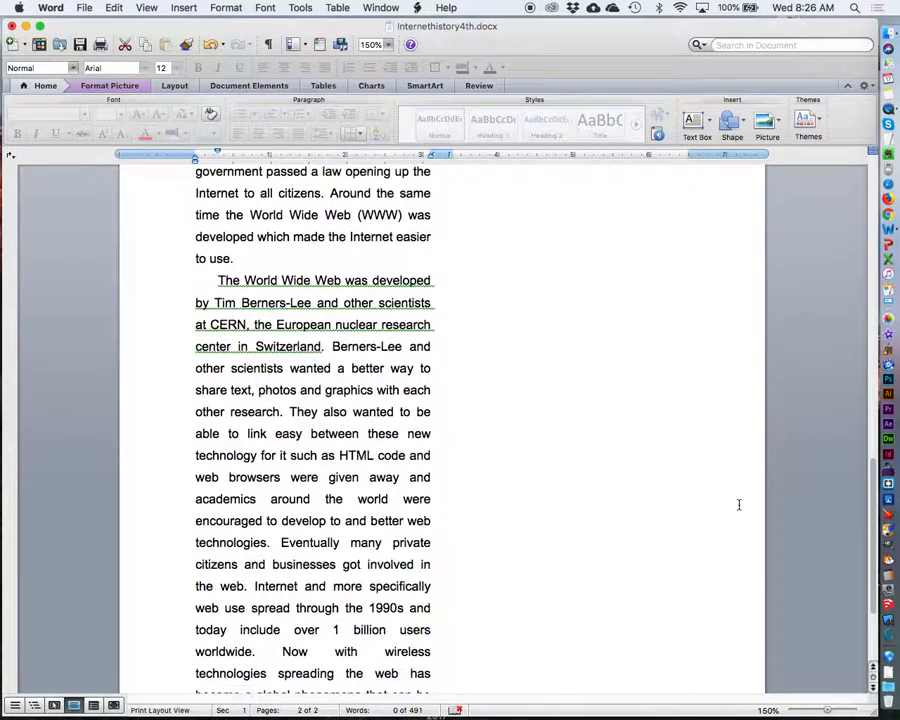
pyautogui.scroll(-4, 739, 504)
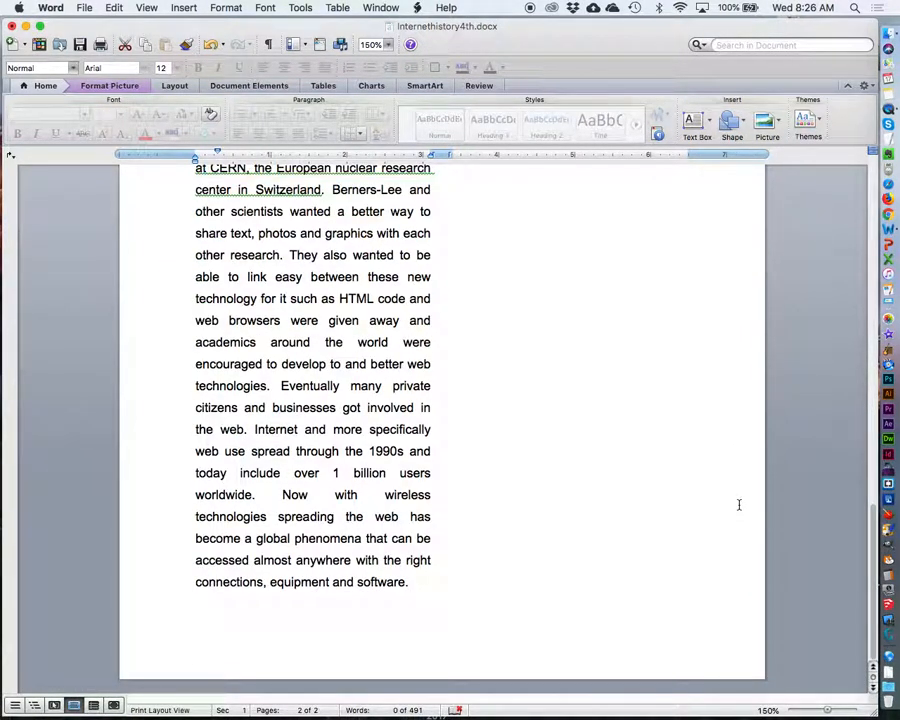
pyautogui.scroll(12, 739, 504)
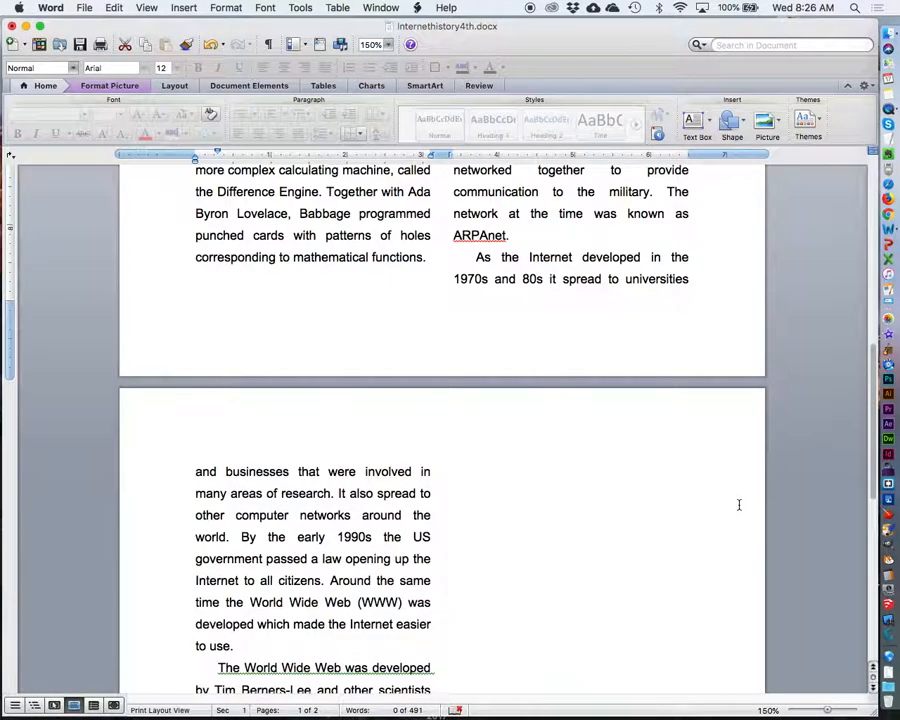
pyautogui.scroll(11, 739, 504)
pyautogui.click(725, 477)
pyautogui.scroll(3, 726, 478)
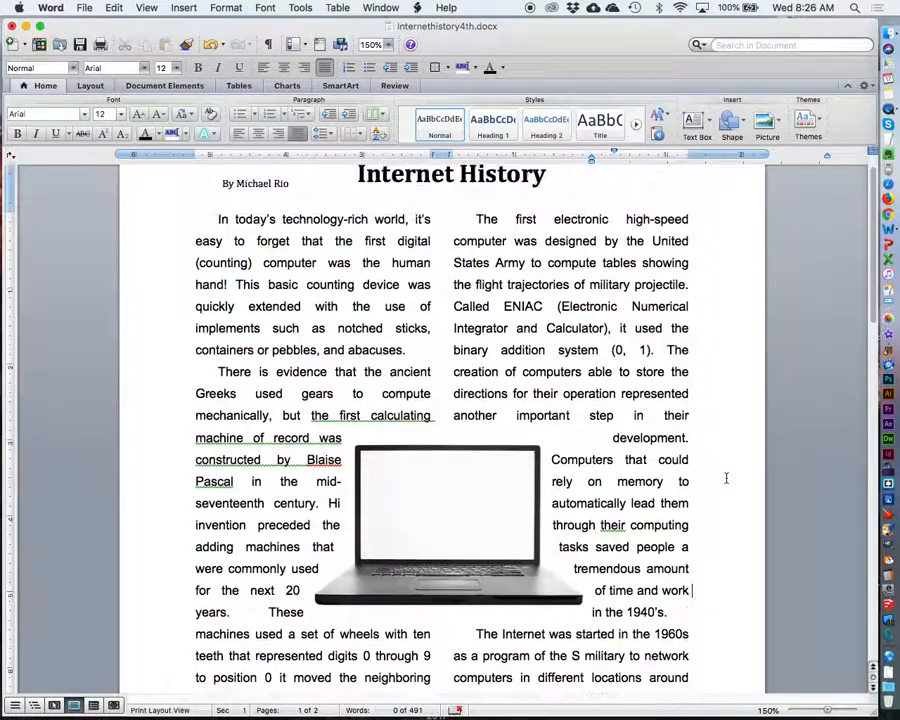
pyautogui.scroll(-1, 726, 478)
pyautogui.scroll(-5, 726, 478)
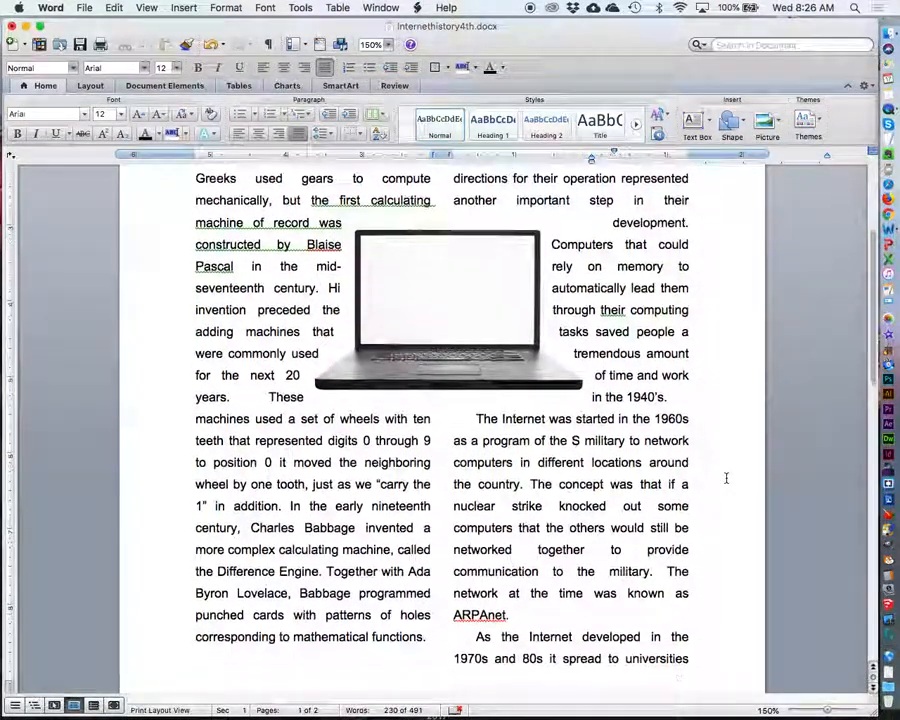
pyautogui.scroll(-3, 726, 478)
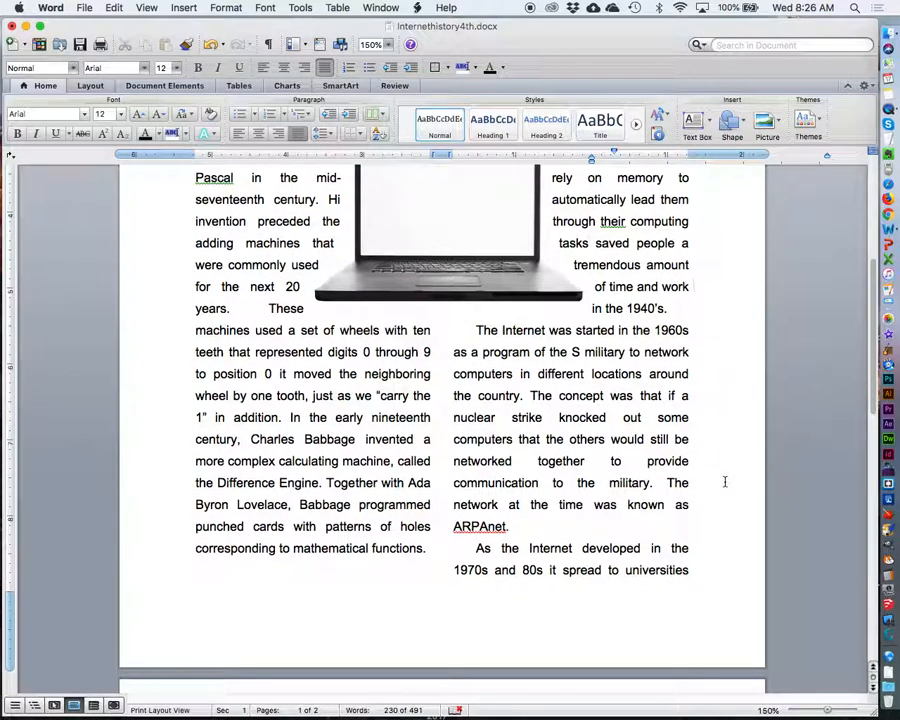
pyautogui.scroll(-2, 725, 482)
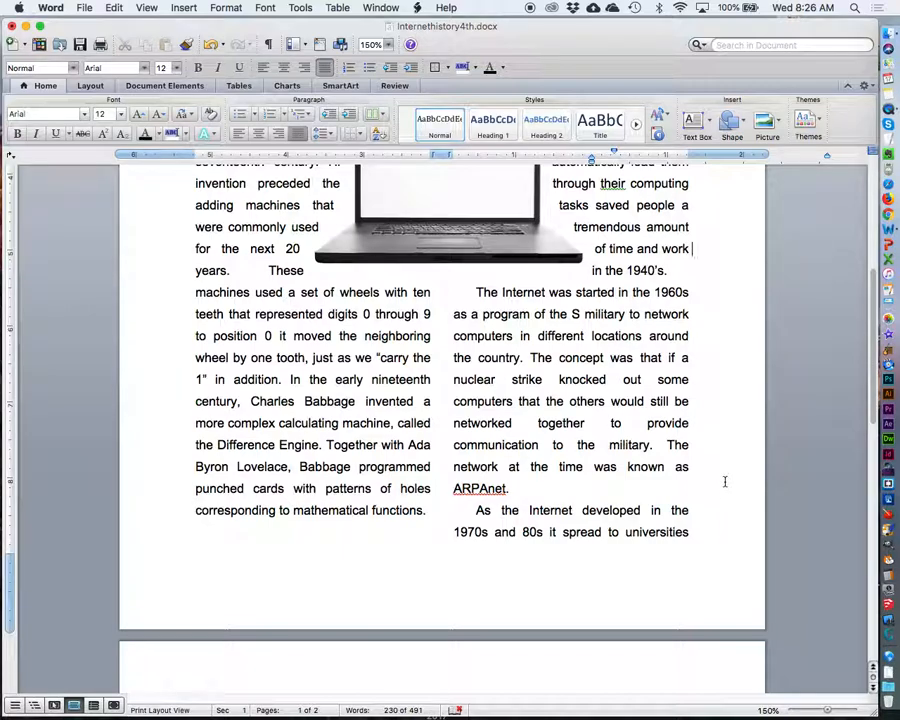
pyautogui.scroll(-6, 725, 482)
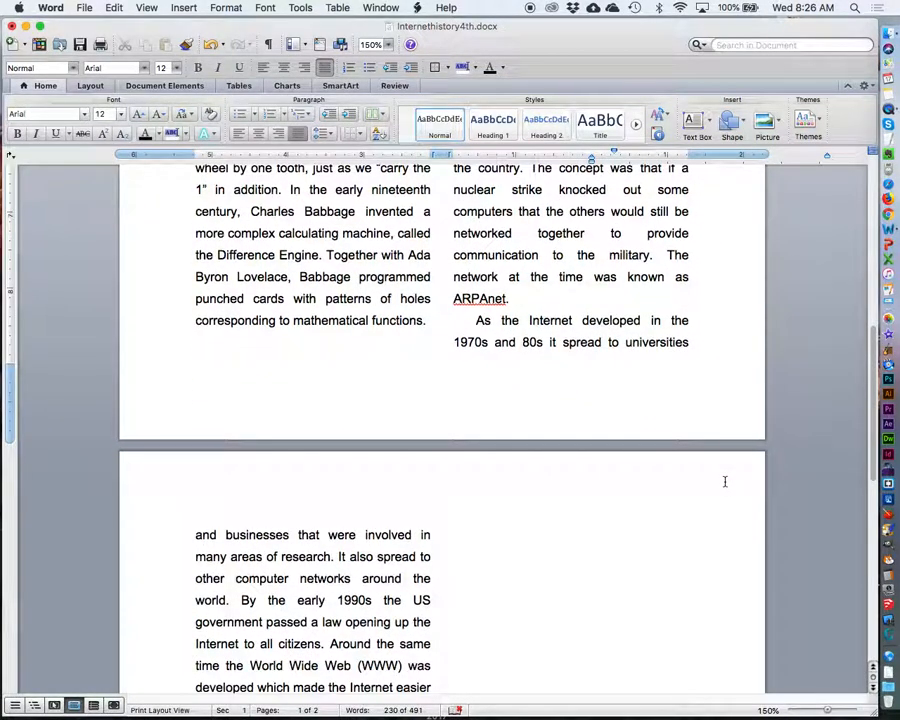
pyautogui.scroll(-3, 725, 482)
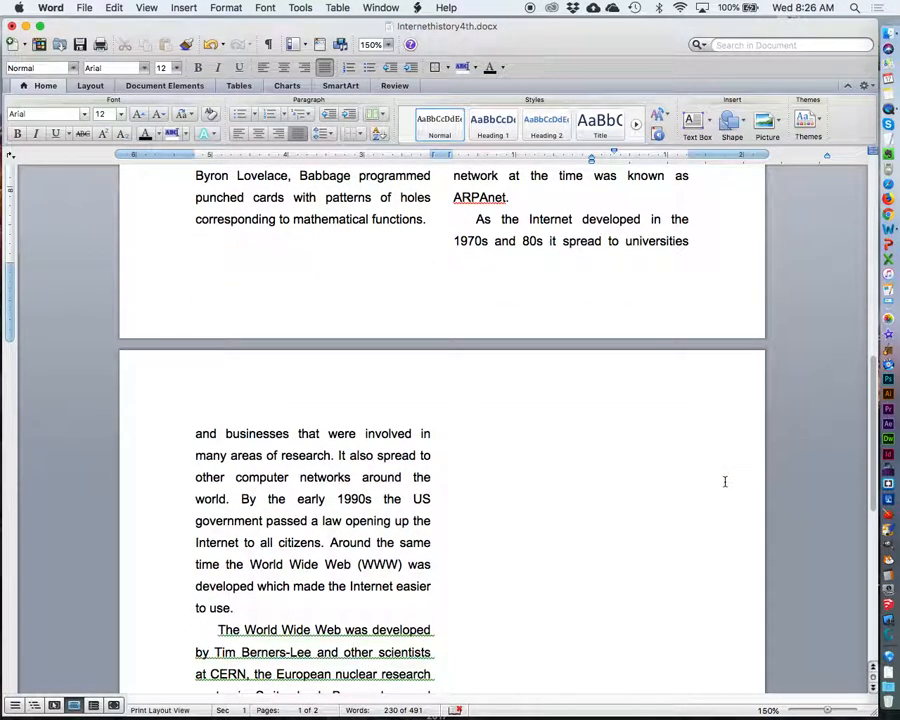
pyautogui.scroll(-6, 725, 482)
pyautogui.scroll(-1, 725, 482)
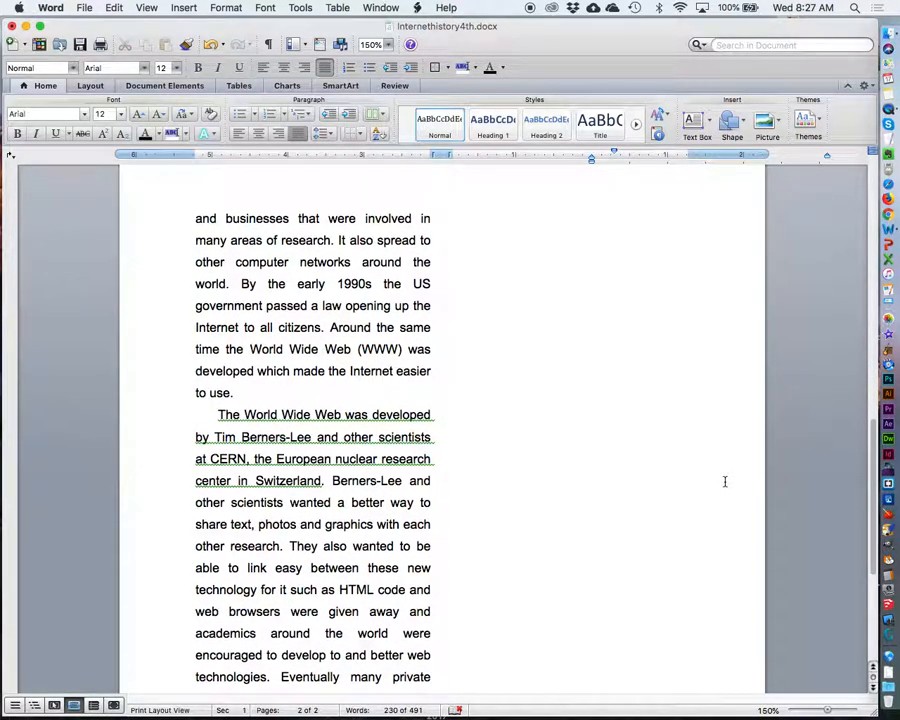
pyautogui.scroll(-1, 725, 482)
pyautogui.scroll(-5, 725, 482)
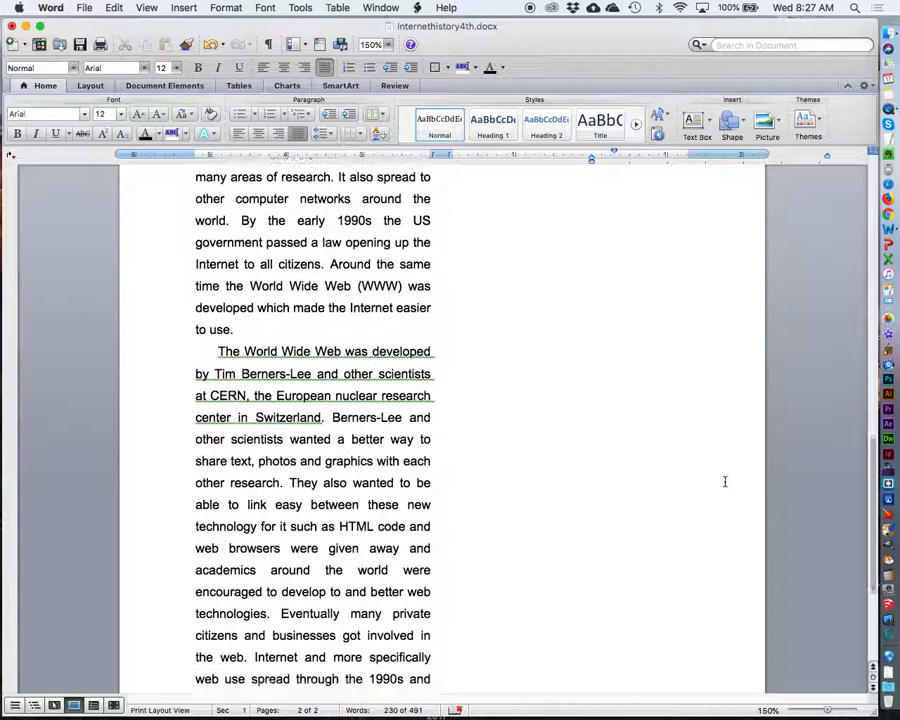
pyautogui.scroll(1, 550, 246)
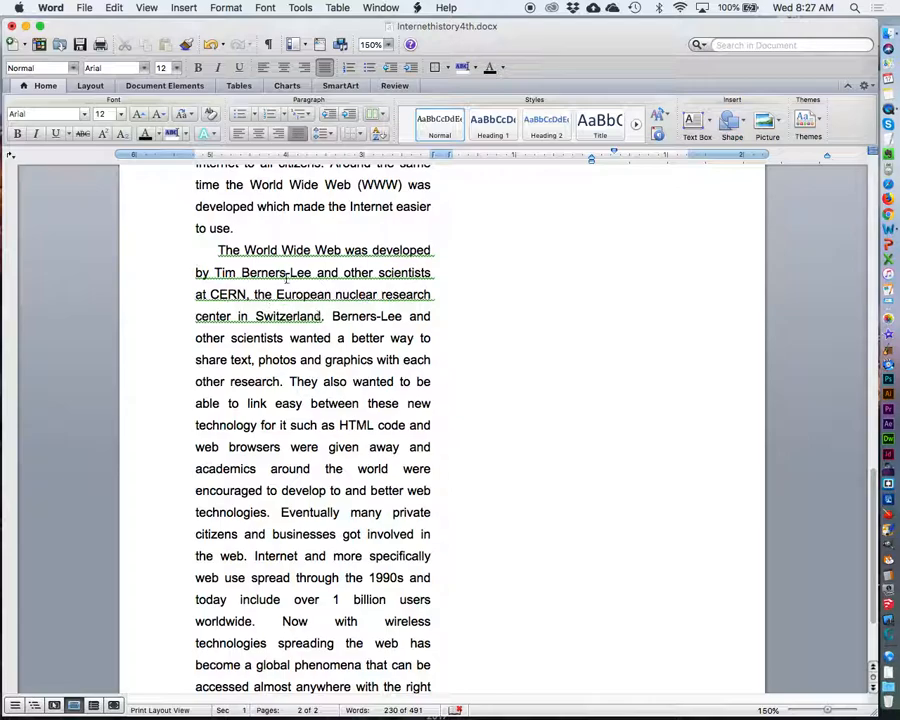
# Copy the page-two sentence that starts "The World Wide Web was developed" and ends with "in Switzerland."
pyautogui.moveTo(218, 250); pyautogui.dragTo(327, 316)
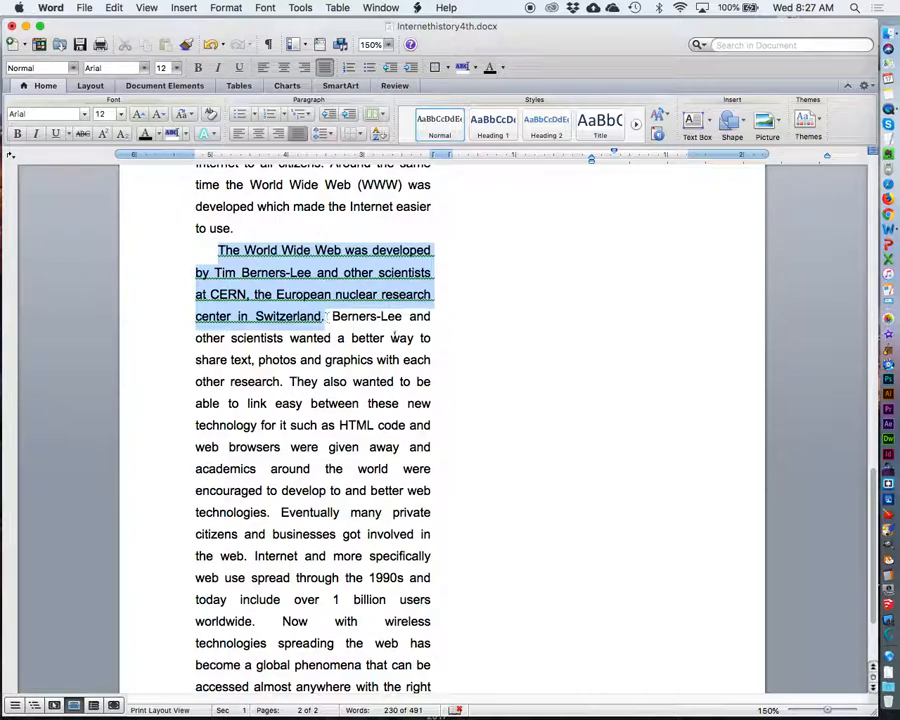
pyautogui.moveTo(328, 316); pyautogui.dragTo(328, 316)
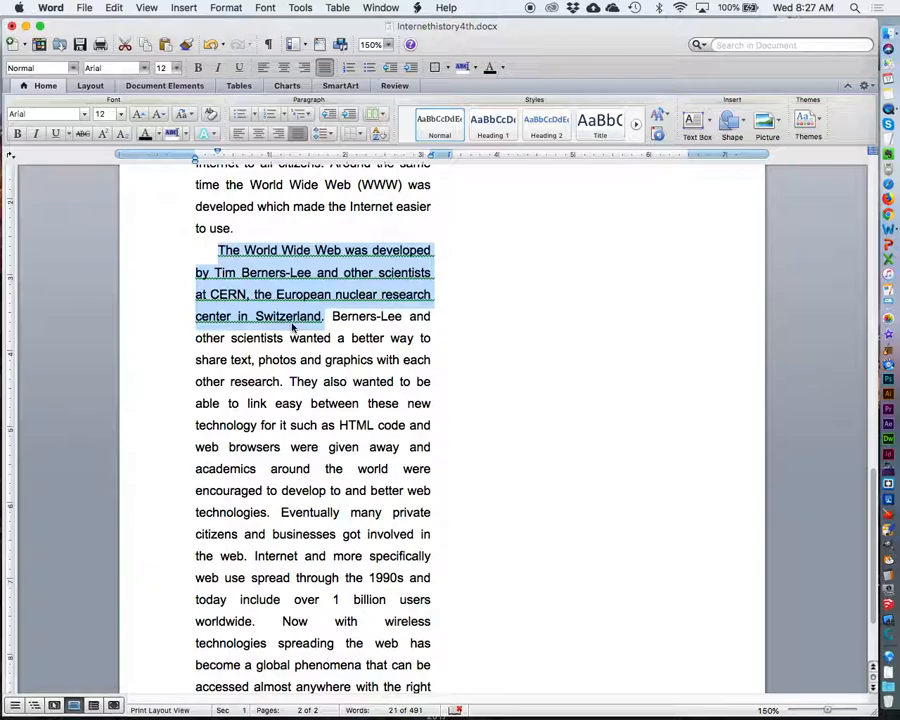
pyautogui.click(113, 8)
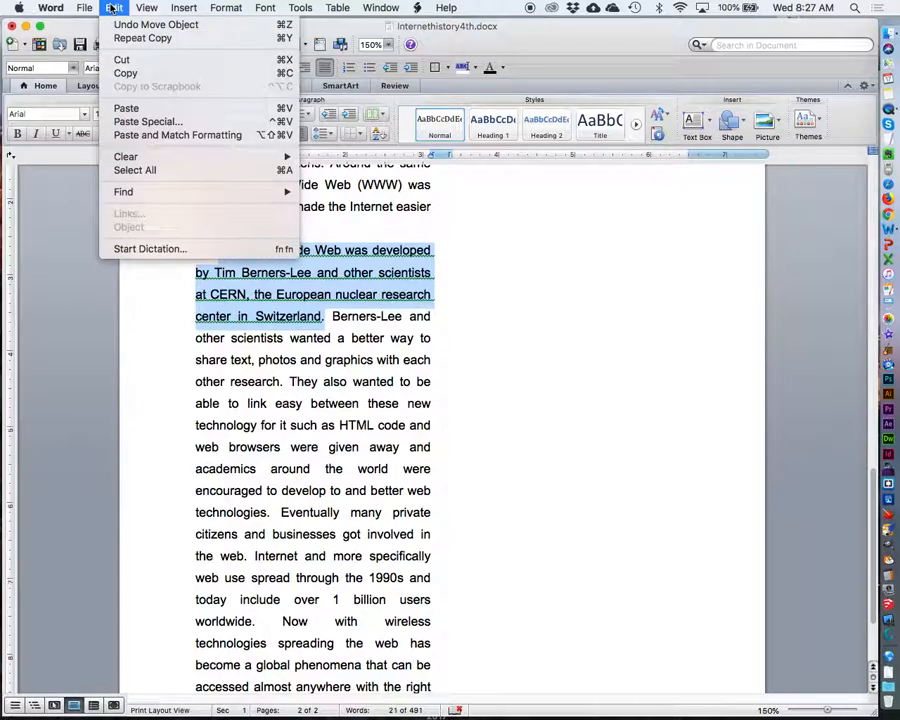
pyautogui.click(119, 72)
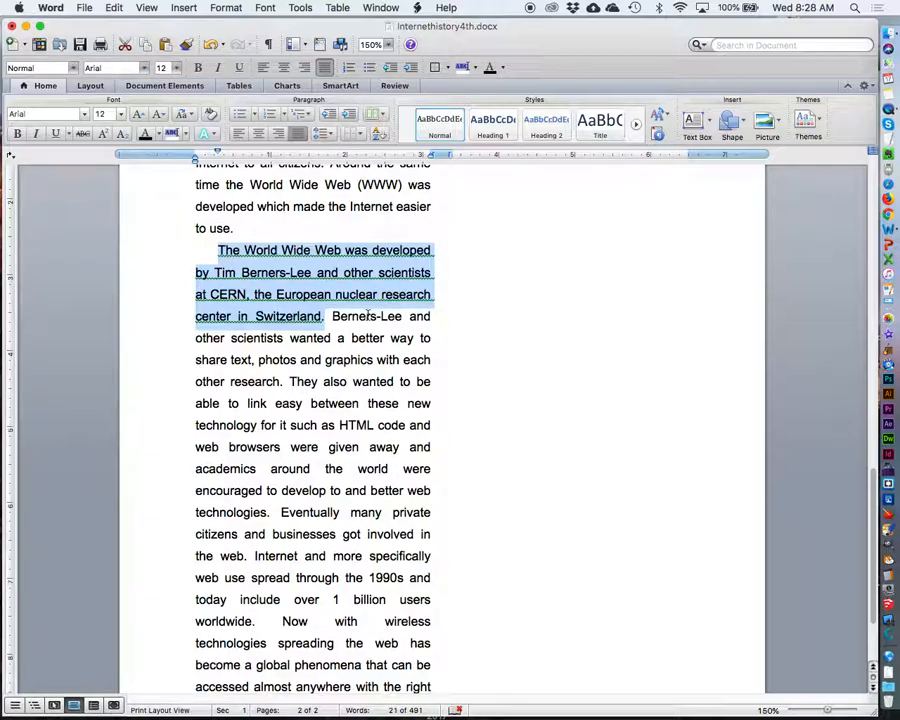
pyautogui.click(114, 7)
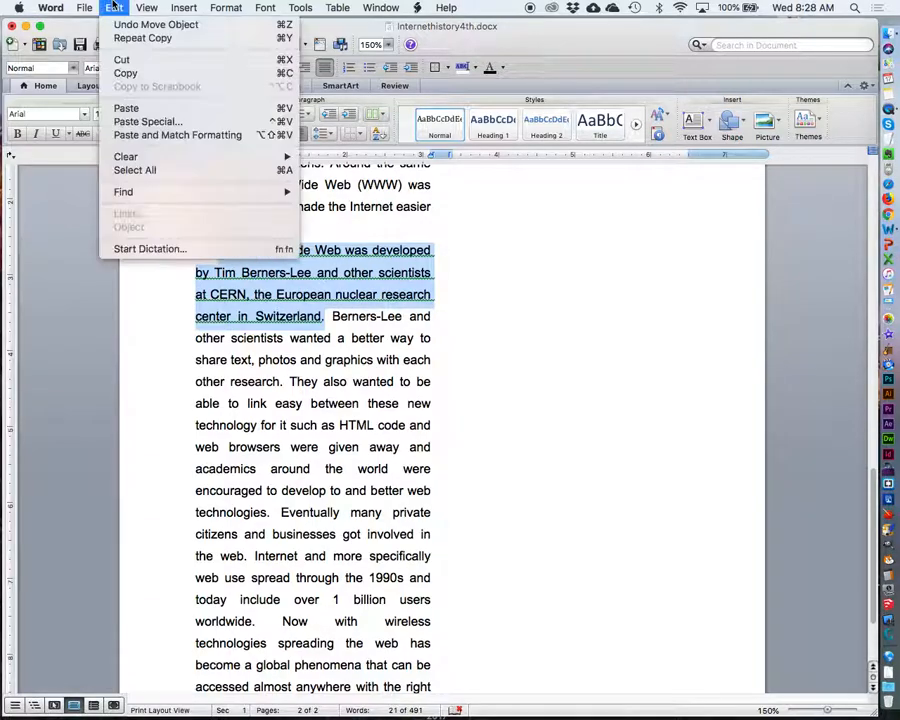
pyautogui.click(126, 73)
# Draw a text box about 3 by 2.5 inches in page two's empty second column and paste the copied sentence into it
pyautogui.scroll(10, 686, 378)
pyautogui.scroll(10, 686, 378)
pyautogui.scroll(-5, 686, 378)
pyautogui.scroll(-15, 686, 378)
pyautogui.scroll(-2, 684, 379)
pyautogui.click(609, 353)
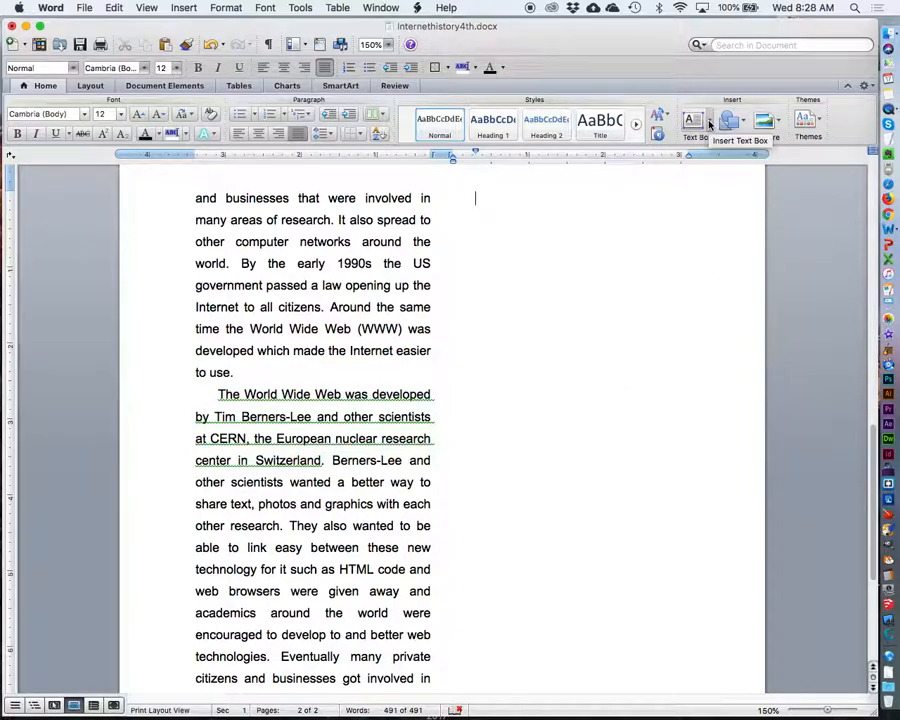
pyautogui.click(709, 122)
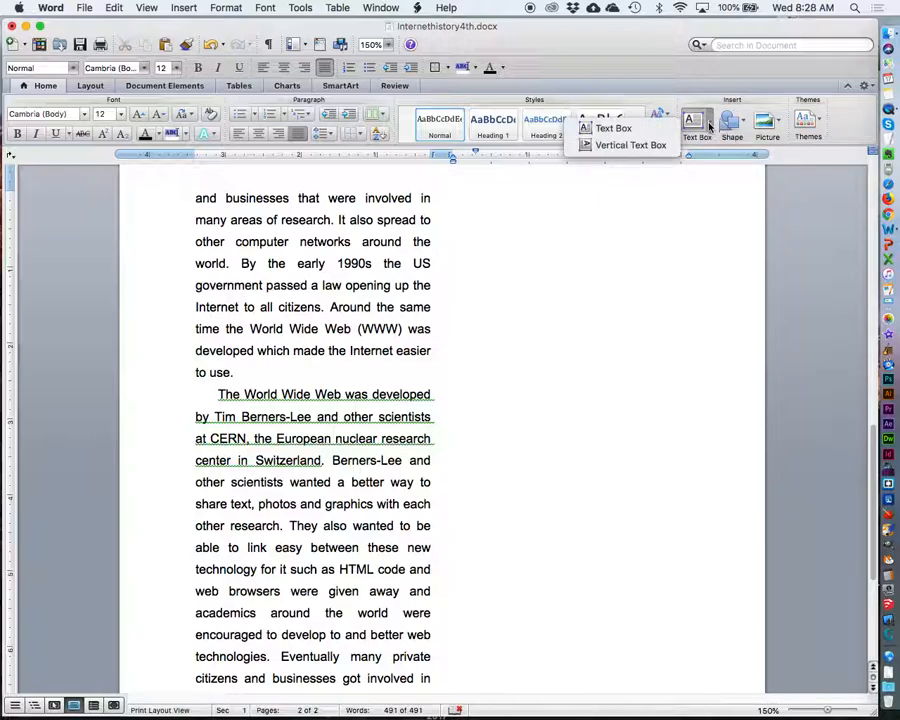
pyautogui.click(606, 128)
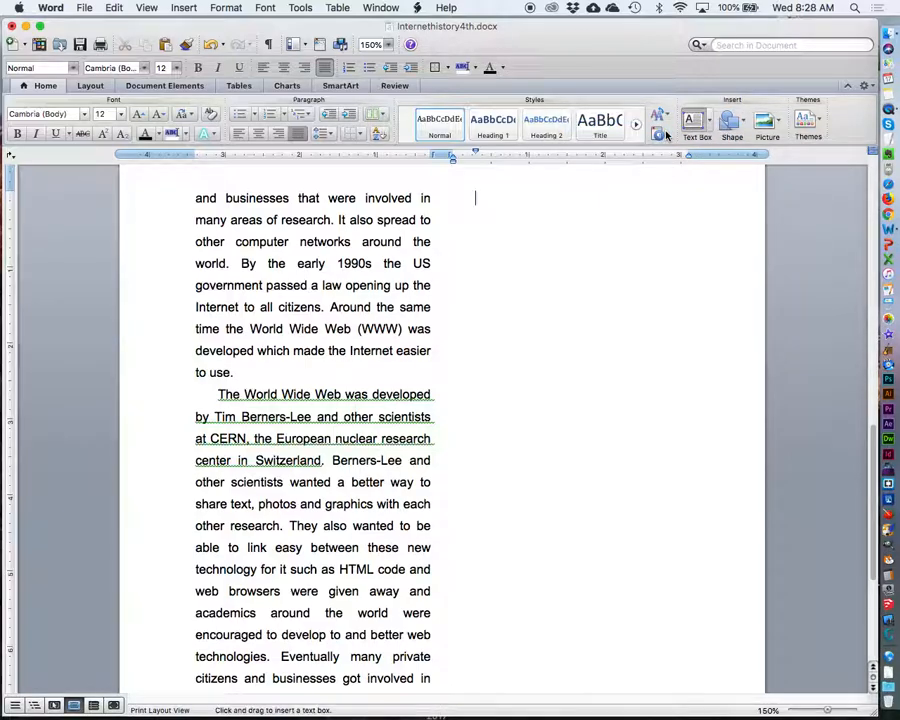
pyautogui.moveTo(500, 249); pyautogui.dragTo(727, 434)
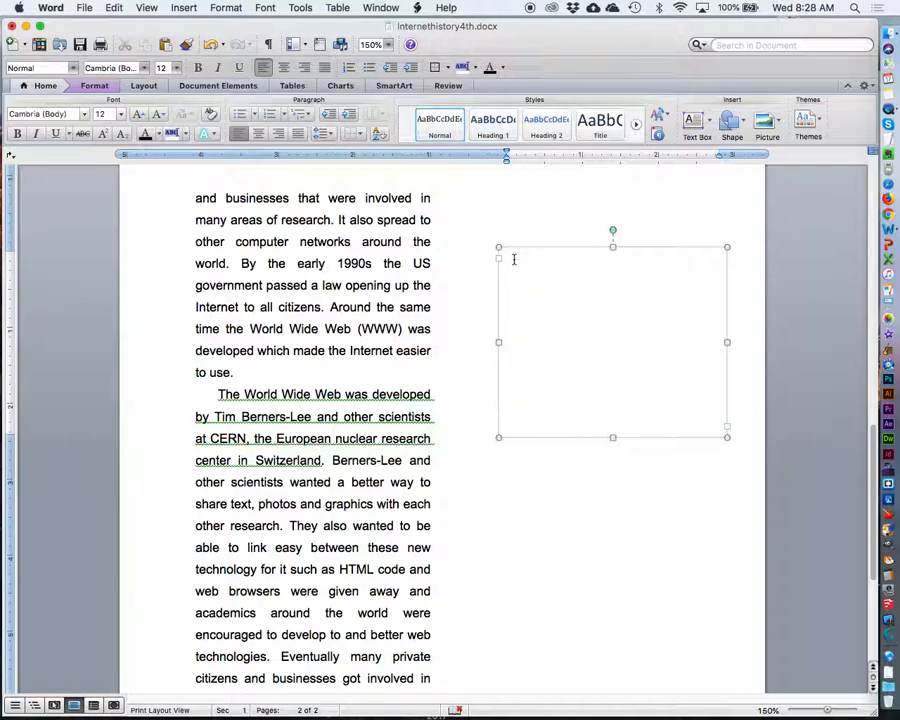
pyautogui.press('super+v')
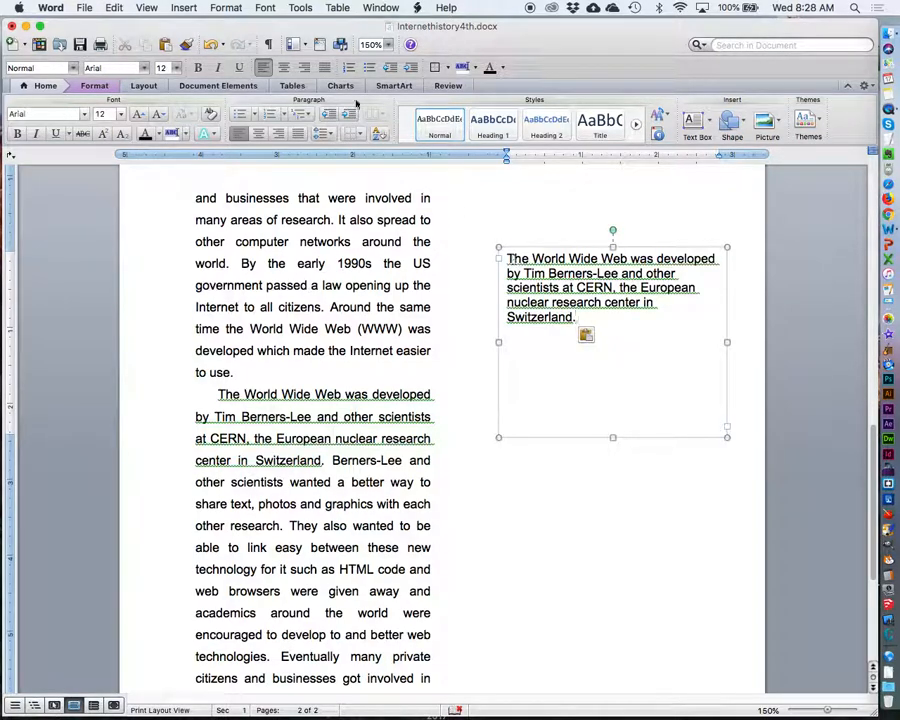
pyautogui.click(113, 7)
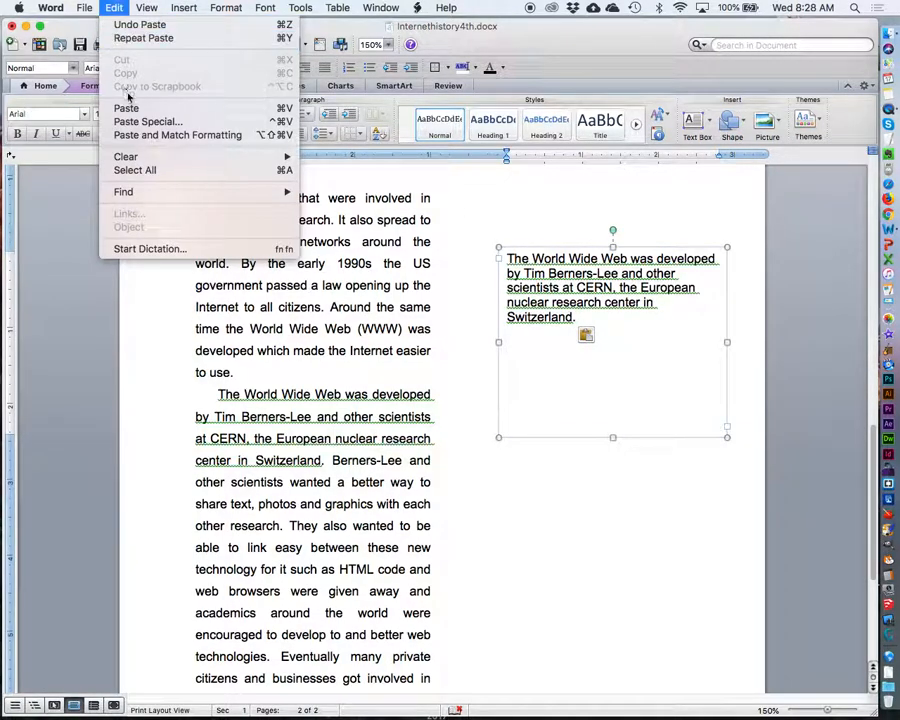
pyautogui.click(115, 6)
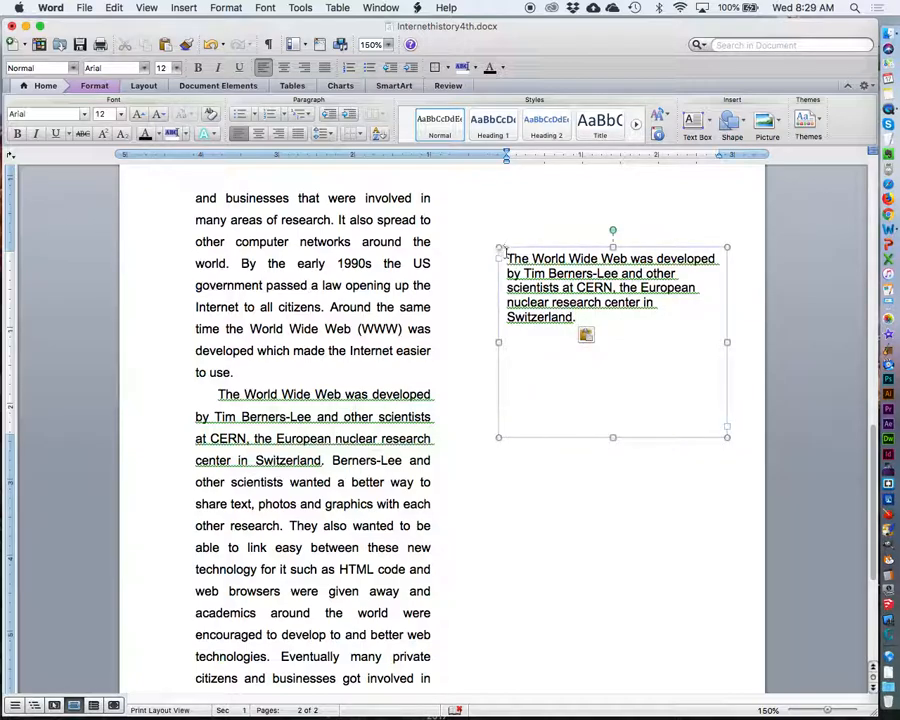
# Set all the text in the page-two quote text box to 14 pt italic
pyautogui.moveTo(507, 258); pyautogui.dragTo(585, 430)
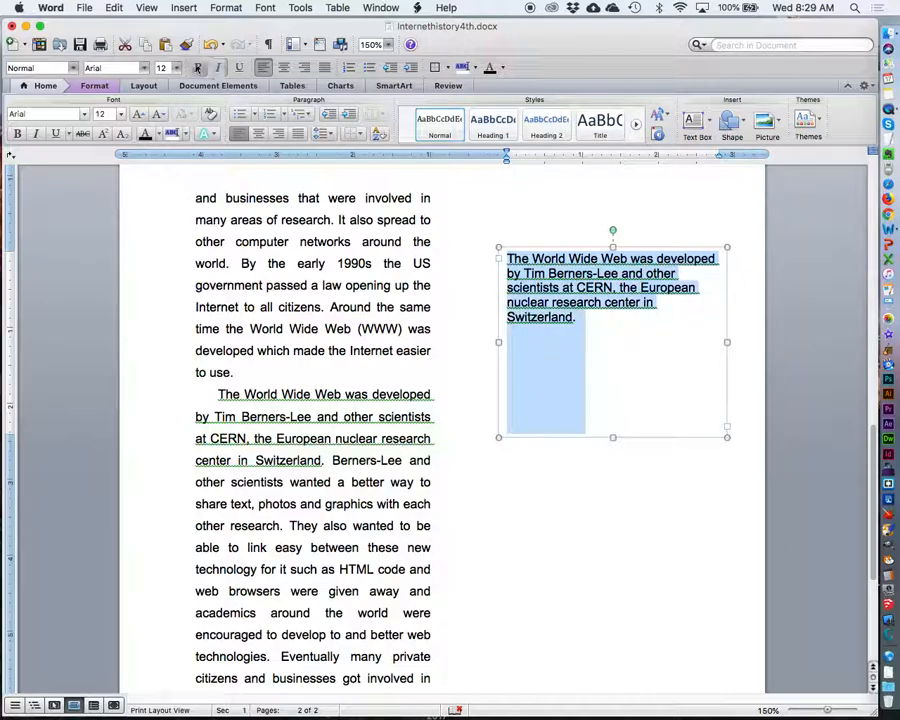
pyautogui.click(180, 68)
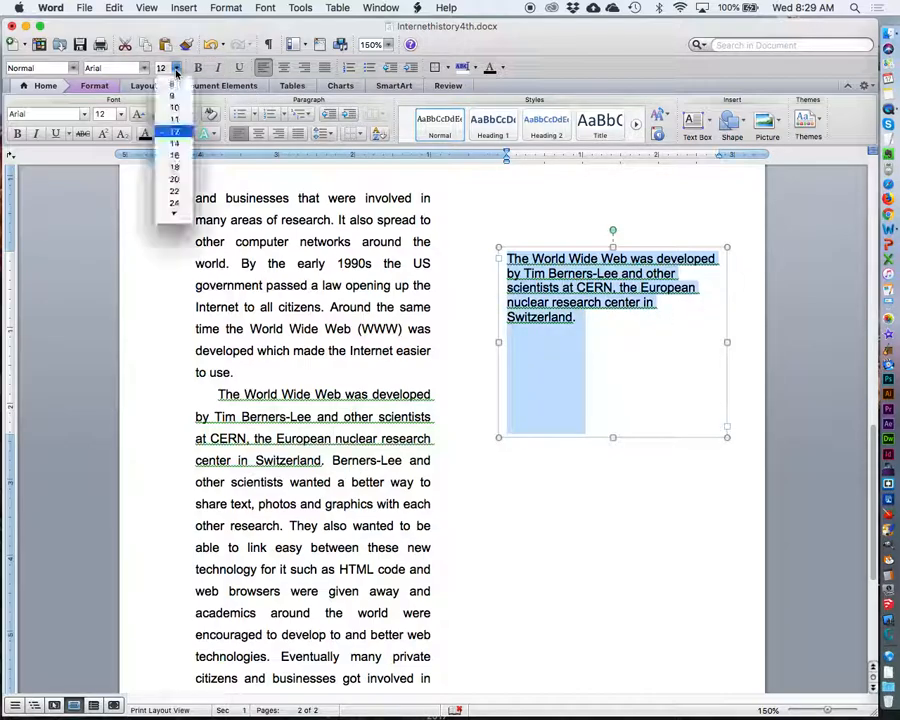
pyautogui.click(175, 146)
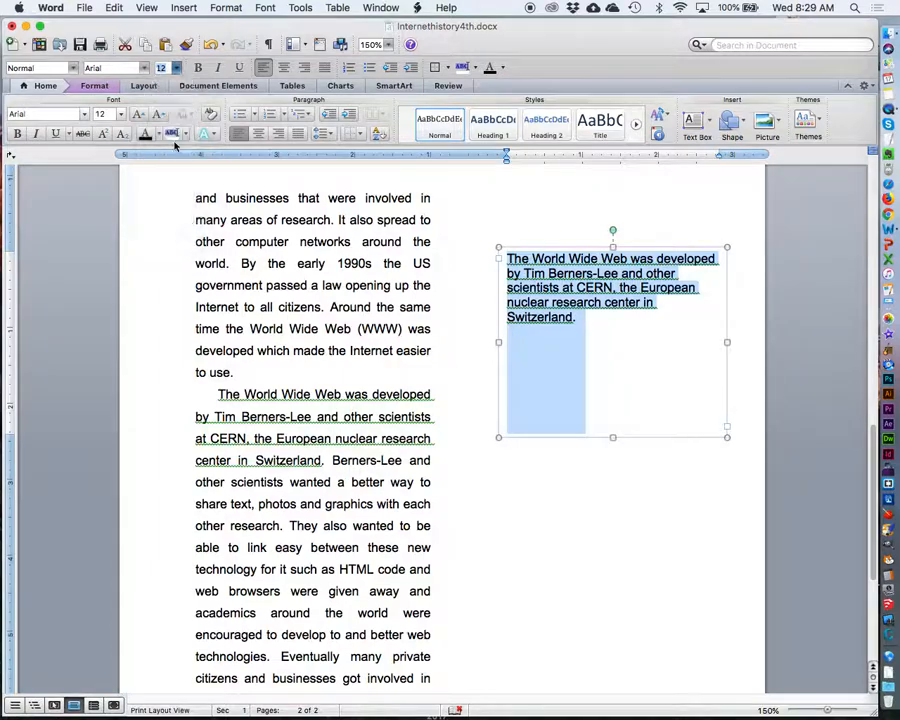
pyautogui.click(218, 68)
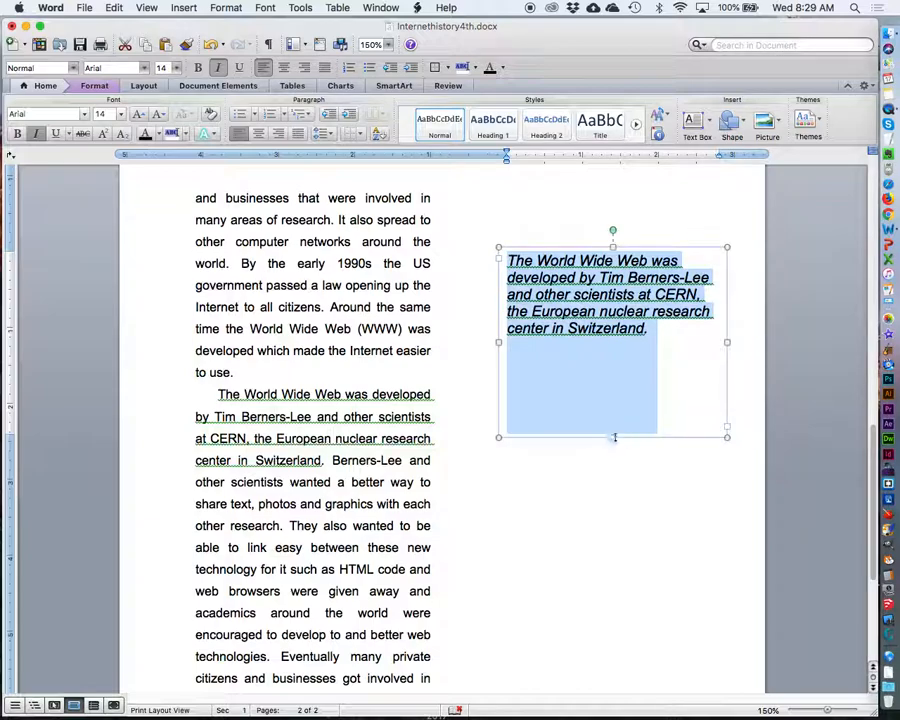
# Shorten the quote text box from its lower edge to about 1.5 inches high so it fits the sentence
pyautogui.click(613, 437)
pyautogui.moveTo(613, 437); pyautogui.dragTo(611, 355)
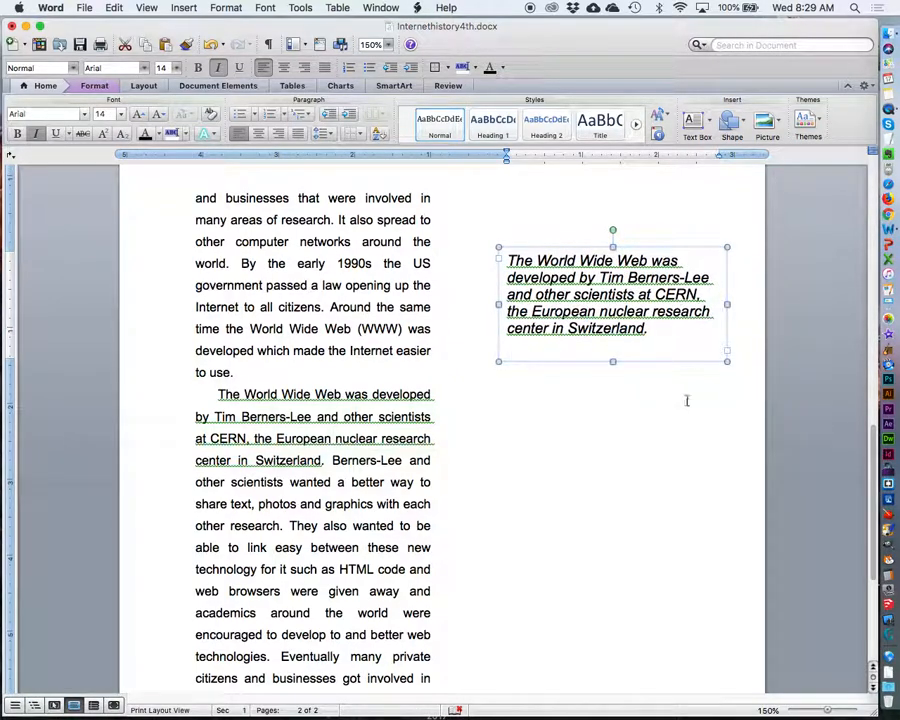
pyautogui.moveTo(613, 361)
pyautogui.mouseDown()
pyautogui.moveTo(615, 438)
pyautogui.moveTo(619, 361)
pyautogui.mouseUp()
# Move the quote text box onto page one, between the two text columns below the laptop picture
pyautogui.scroll(5, 664, 528)
pyautogui.scroll(2, 685, 623)
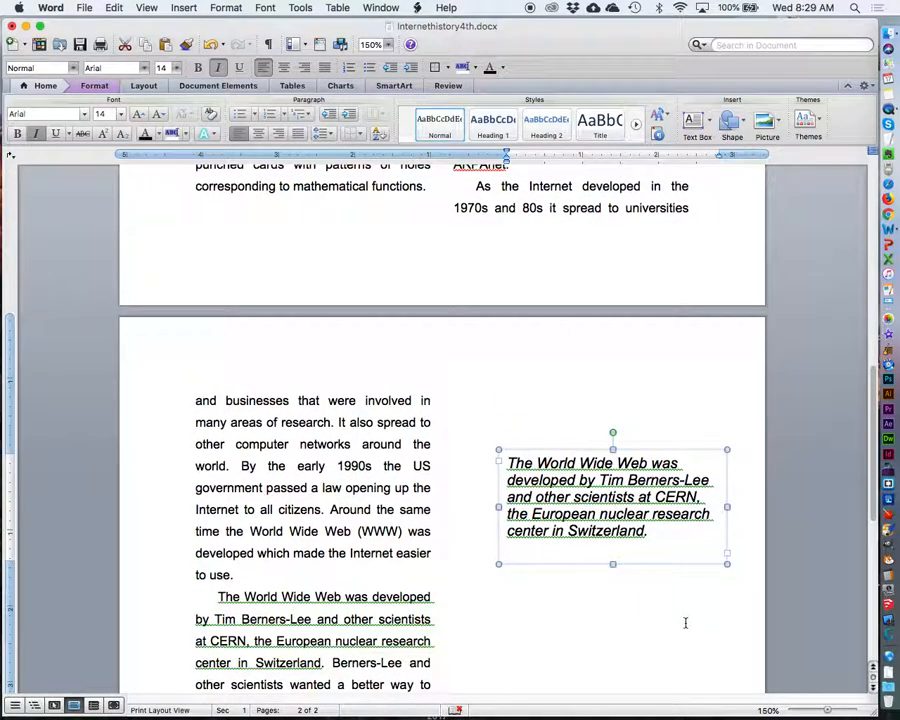
pyautogui.scroll(1, 685, 623)
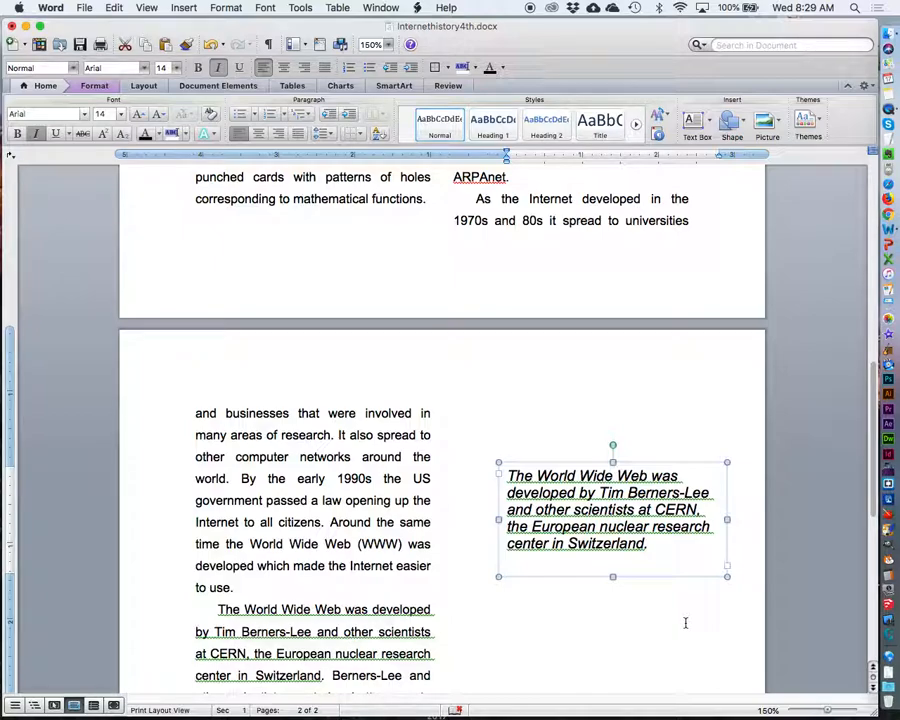
pyautogui.scroll(4, 699, 576)
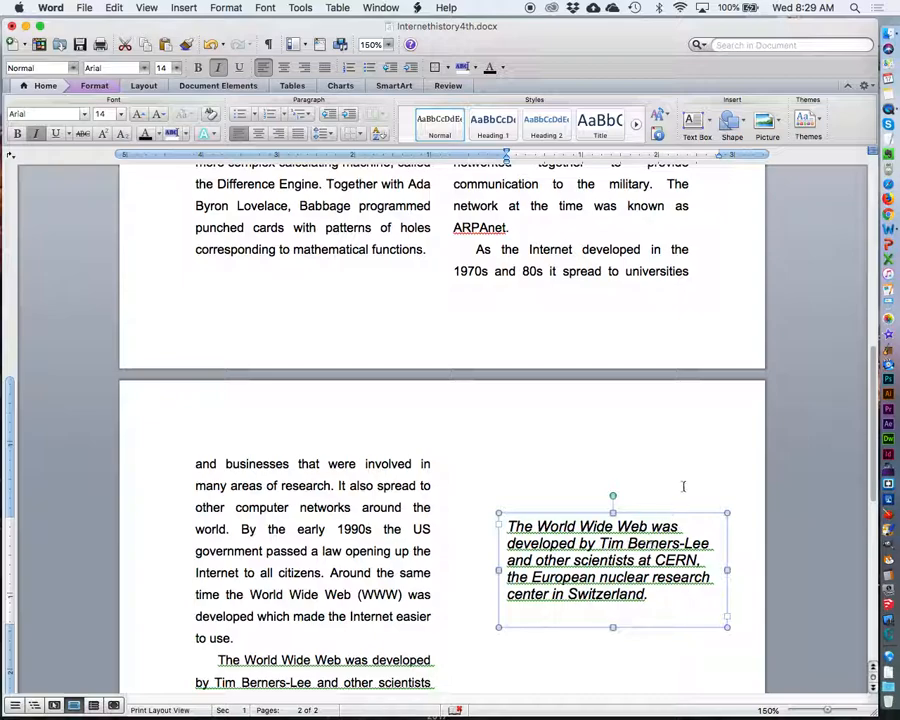
pyautogui.scroll(3, 684, 470)
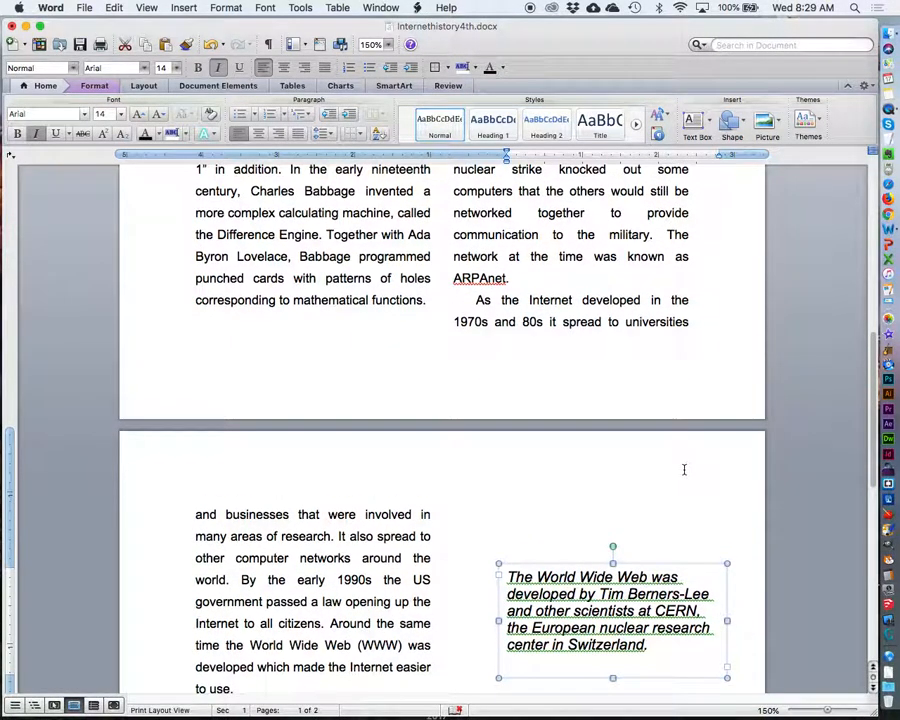
pyautogui.scroll(-2, 684, 470)
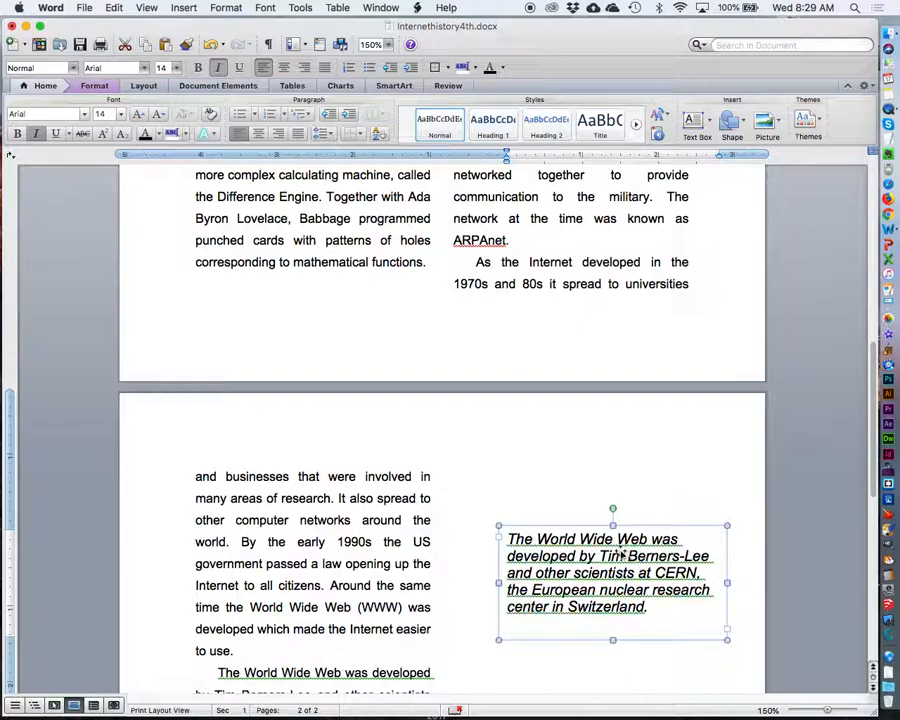
pyautogui.moveTo(615, 543); pyautogui.dragTo(512, 207)
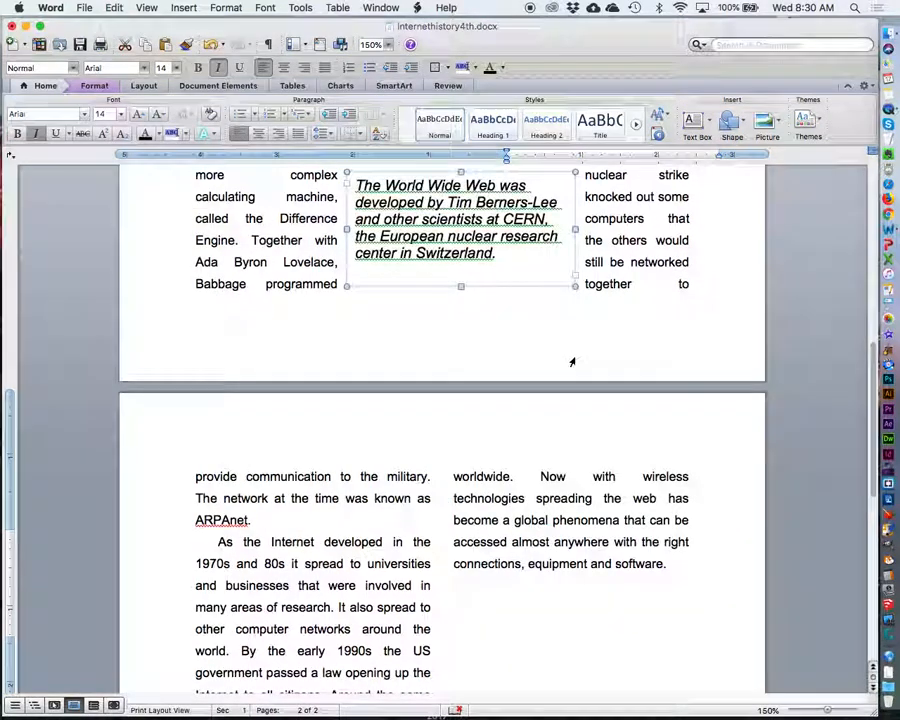
pyautogui.scroll(5, 430, 440)
pyautogui.moveTo(430, 440); pyautogui.dragTo(458, 352)
# Move the laptop picture up slightly to leave more space above the quote text box
pyautogui.scroll(5, 630, 440)
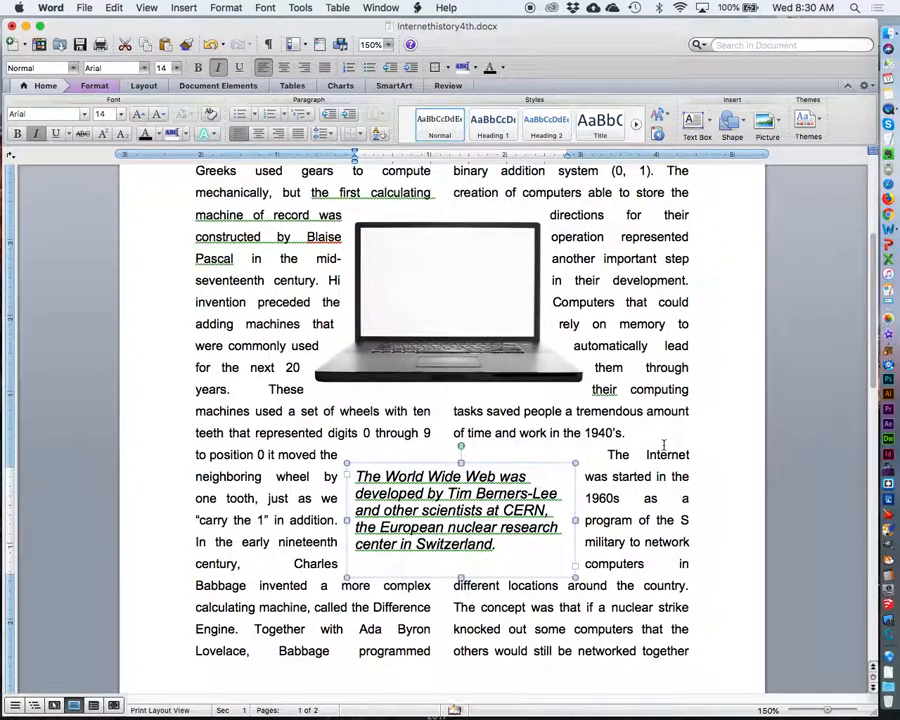
pyautogui.scroll(1, 662, 378)
pyautogui.moveTo(484, 344); pyautogui.dragTo(482, 318)
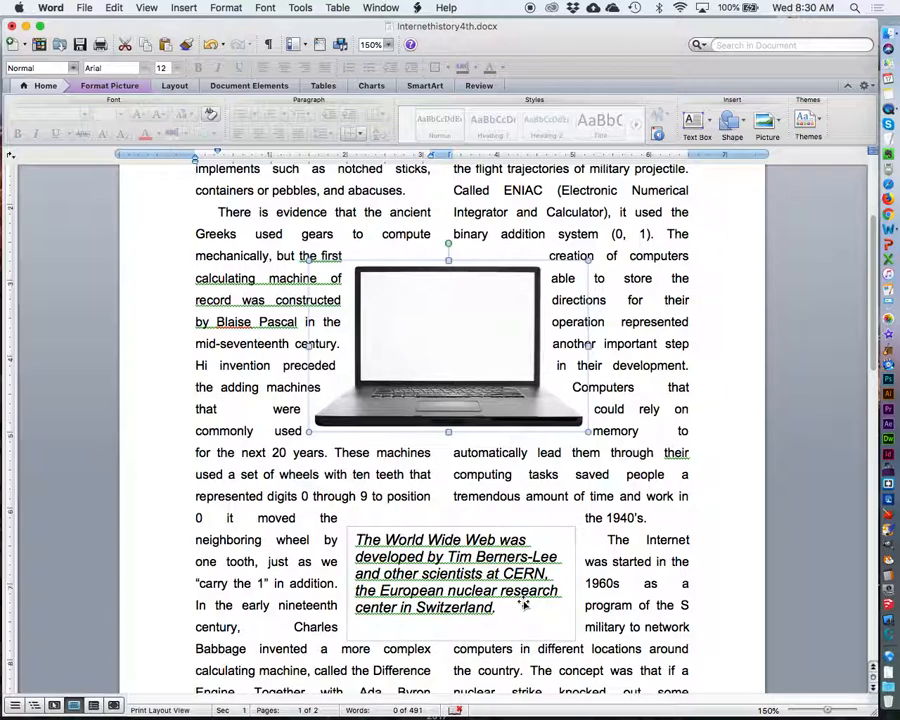
# Try the Caflisch Script Pro Light font on all the text in the quote text box
pyautogui.scroll(-5, 641, 590)
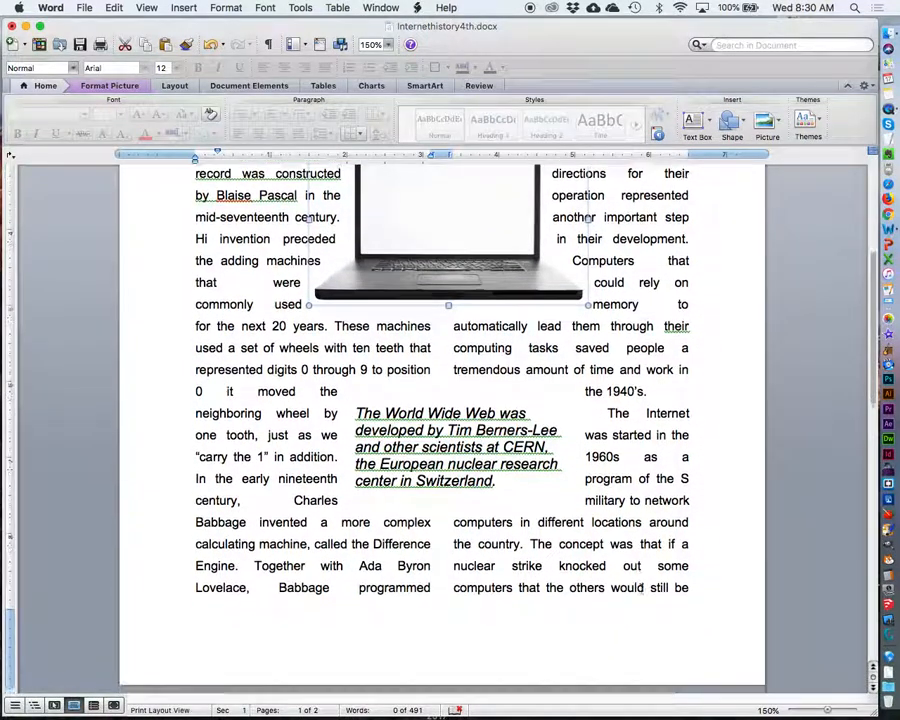
pyautogui.click(398, 432)
pyautogui.doubleClick(365, 414)
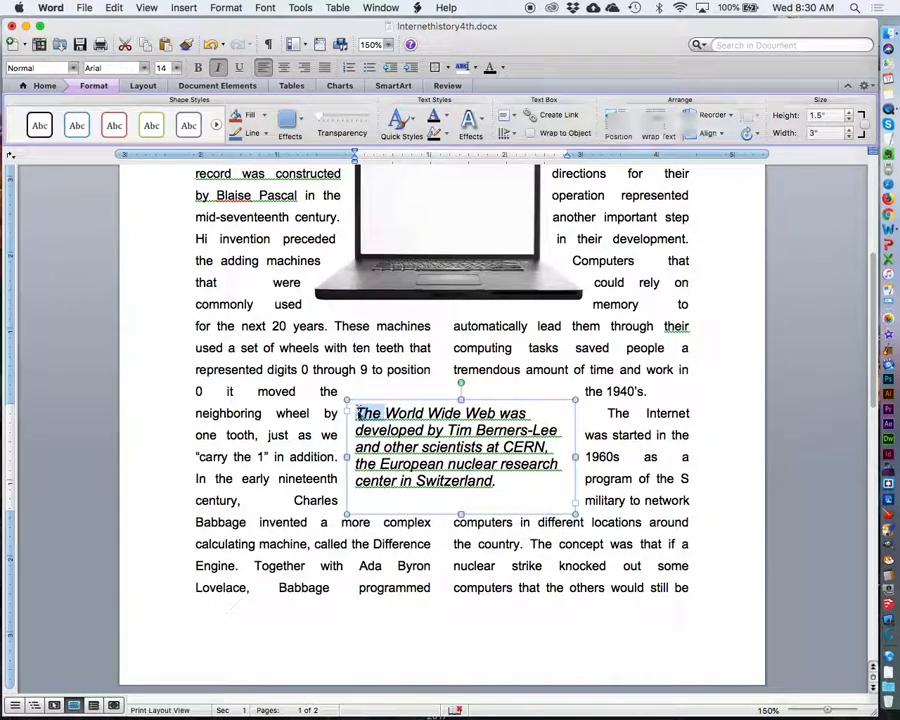
pyautogui.moveTo(363, 414); pyautogui.dragTo(532, 497)
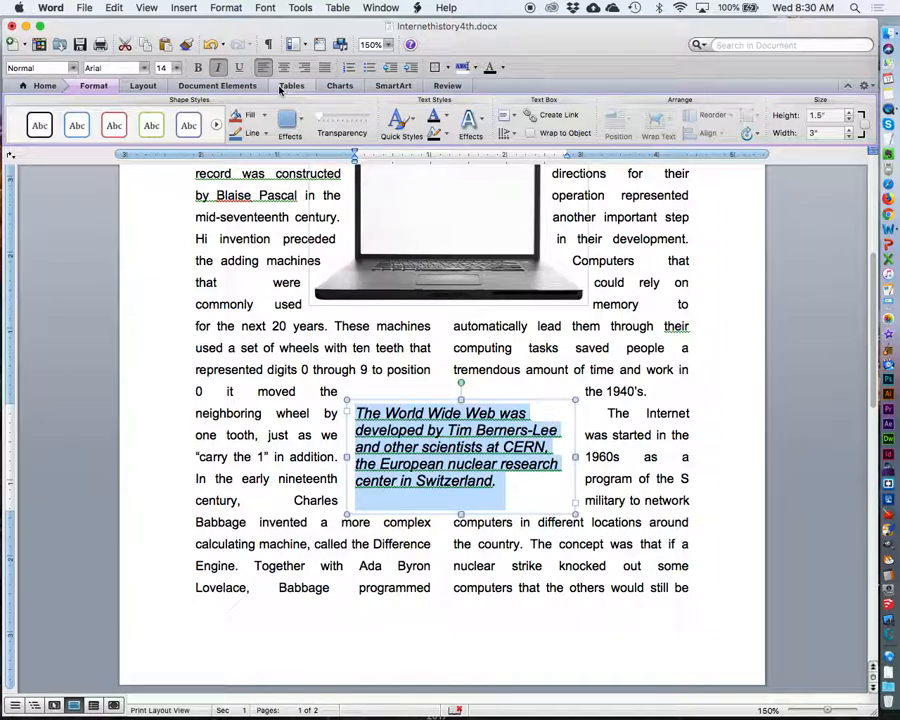
pyautogui.click(145, 68)
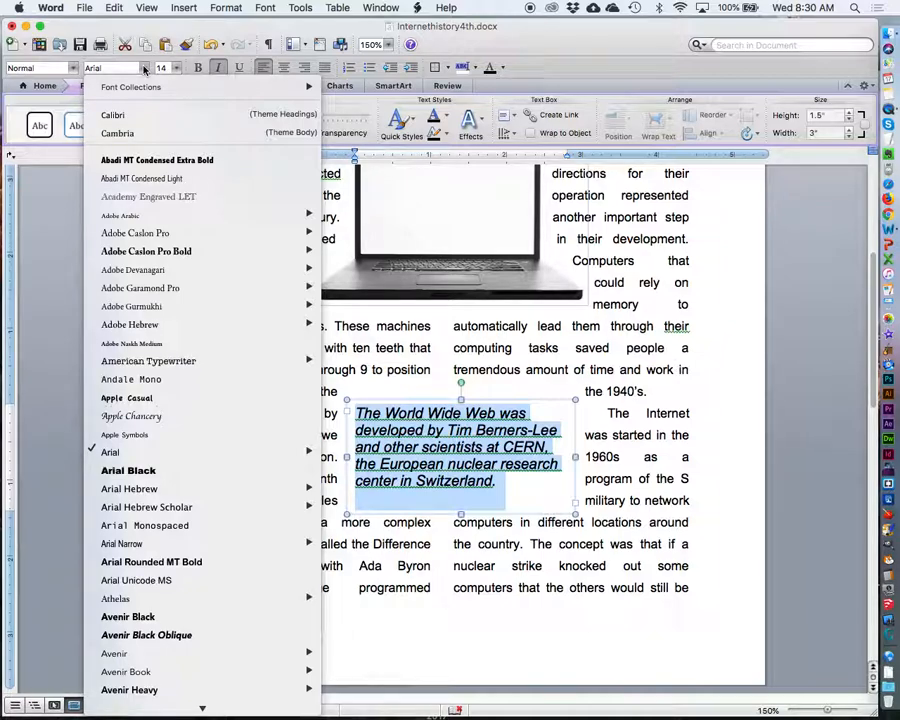
pyautogui.moveTo(180, 287)
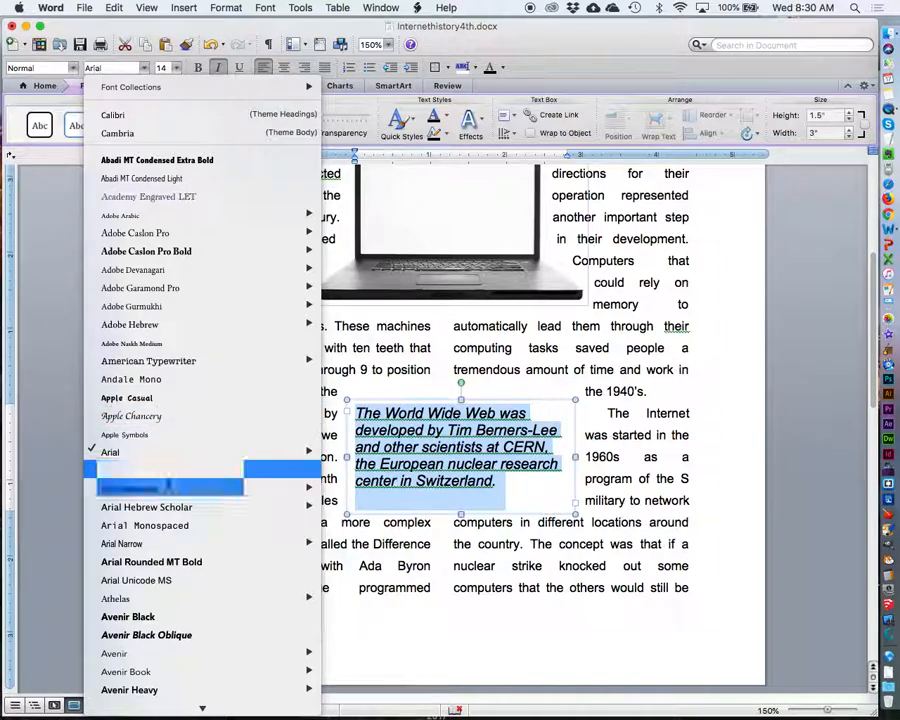
pyautogui.scroll(-3, 194, 536)
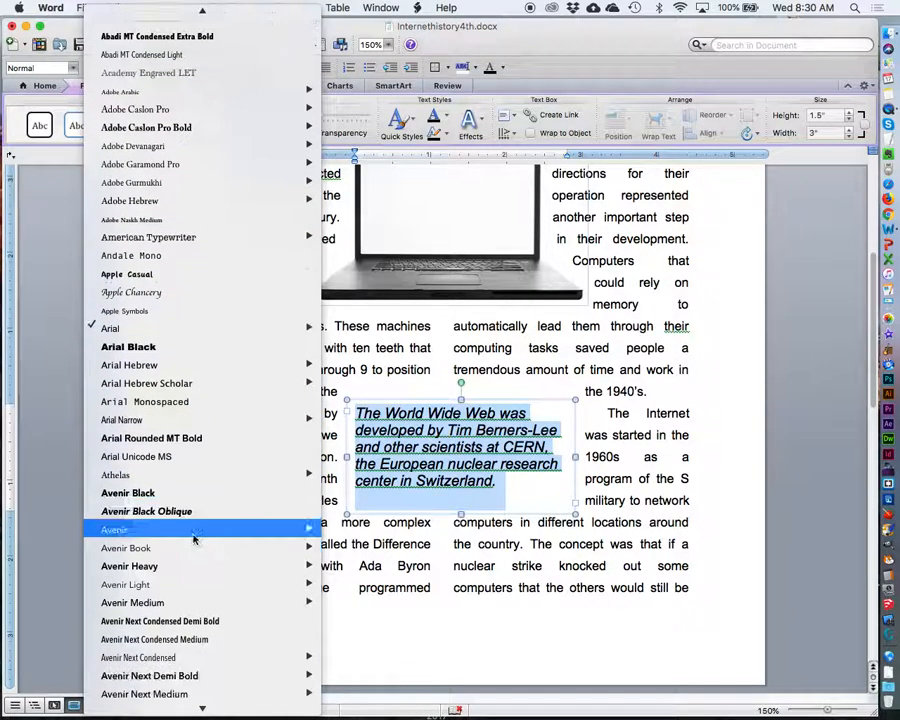
pyautogui.scroll(-6, 194, 539)
pyautogui.scroll(-8, 194, 539)
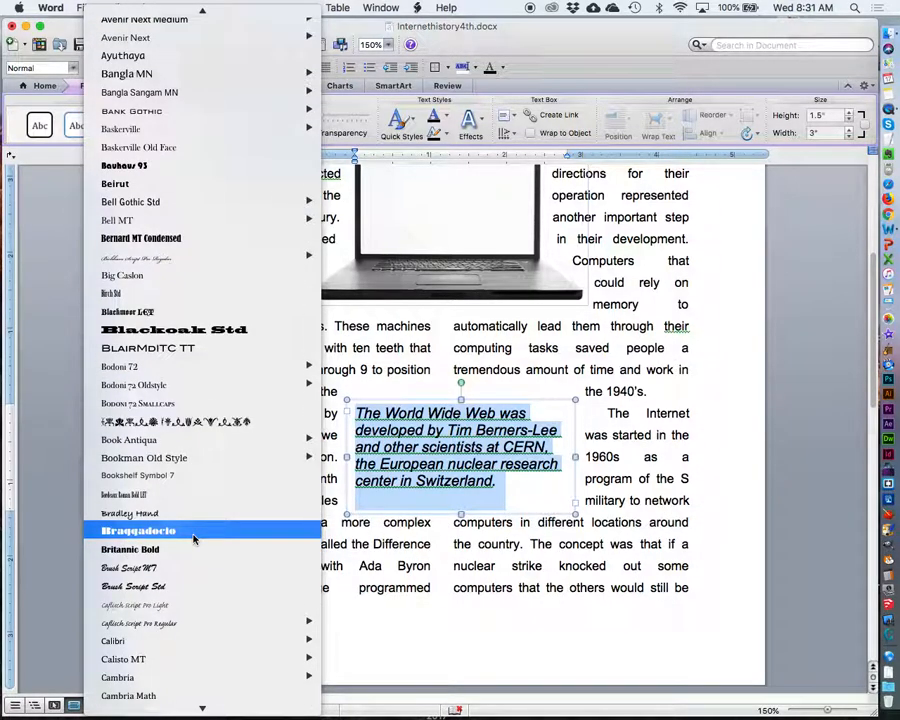
pyautogui.scroll(-3, 194, 539)
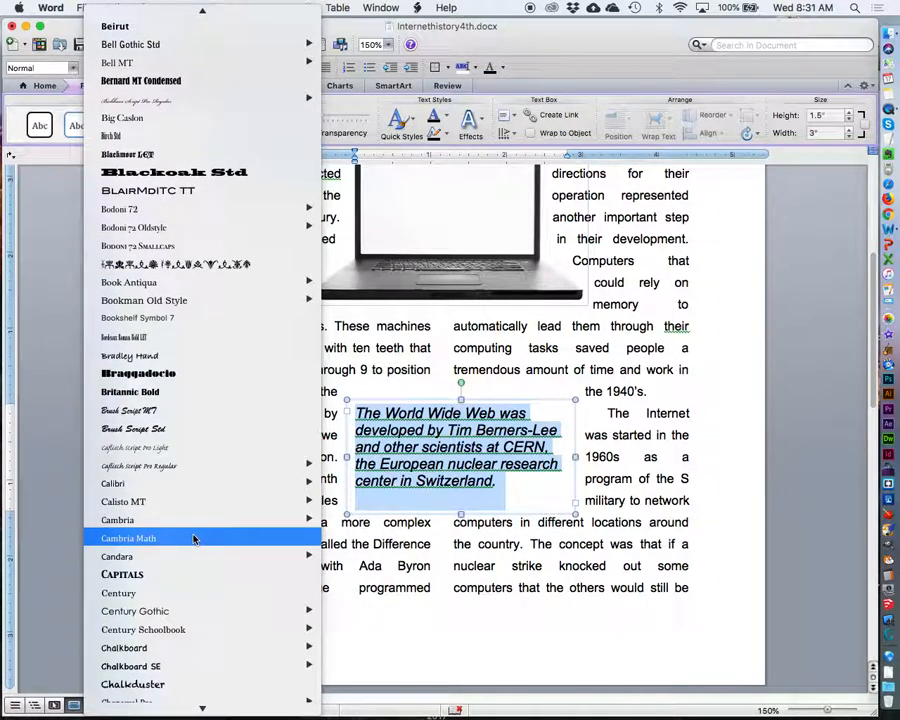
pyautogui.click(189, 450)
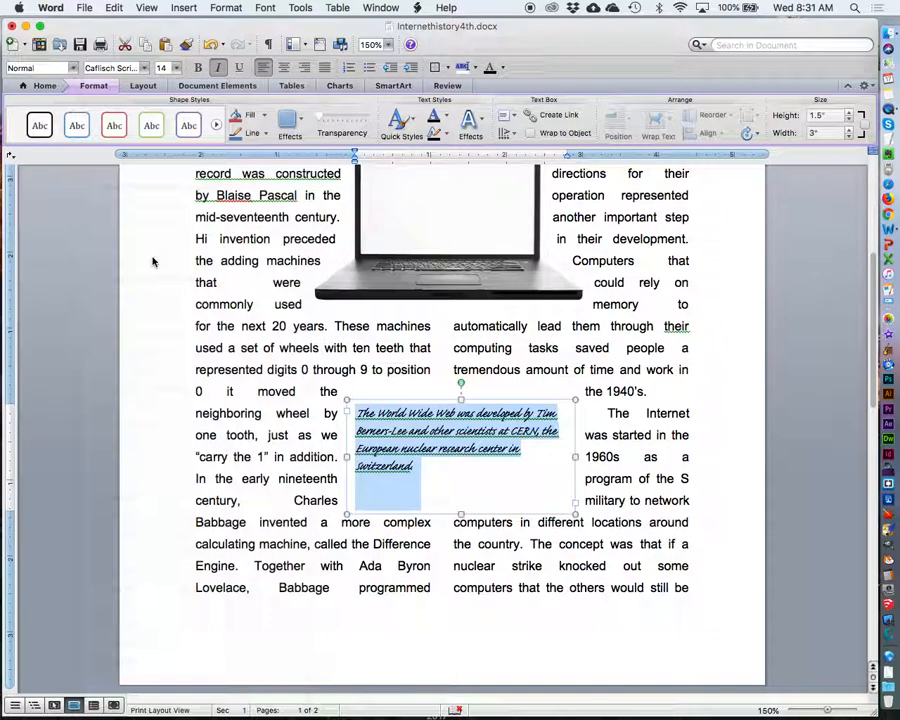
# Set the quote text's font to Avenir Book and make it bold
pyautogui.moveTo(156, 351)
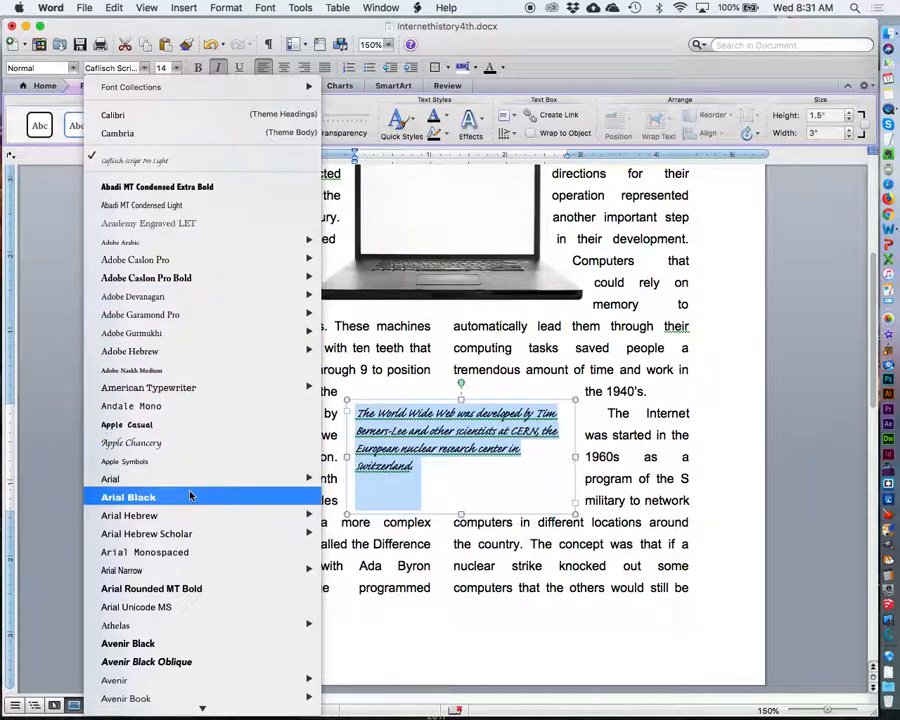
pyautogui.scroll(-3, 200, 568)
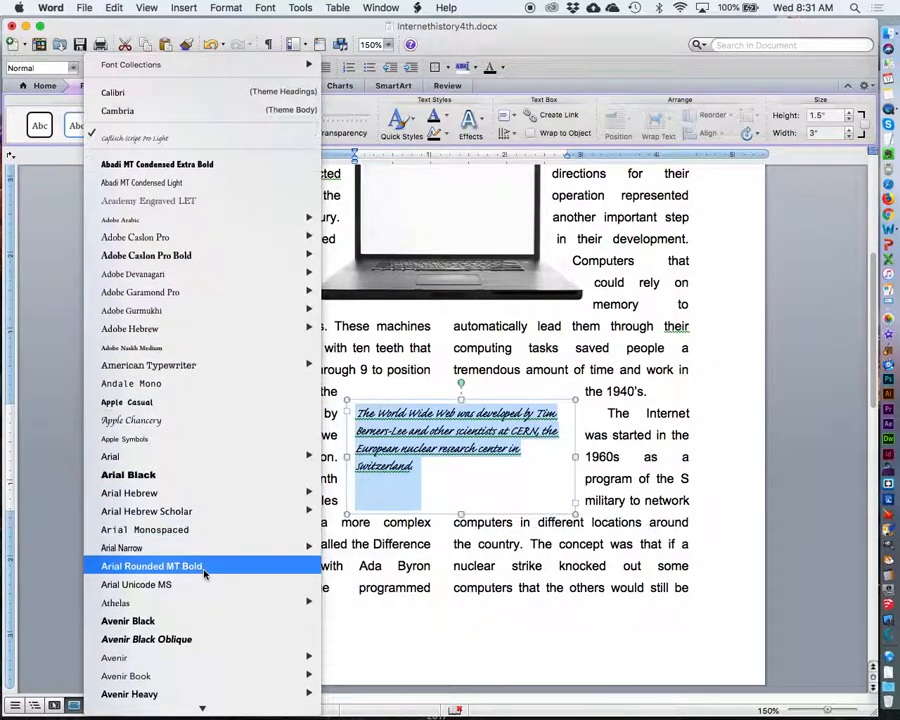
pyautogui.moveTo(204, 575)
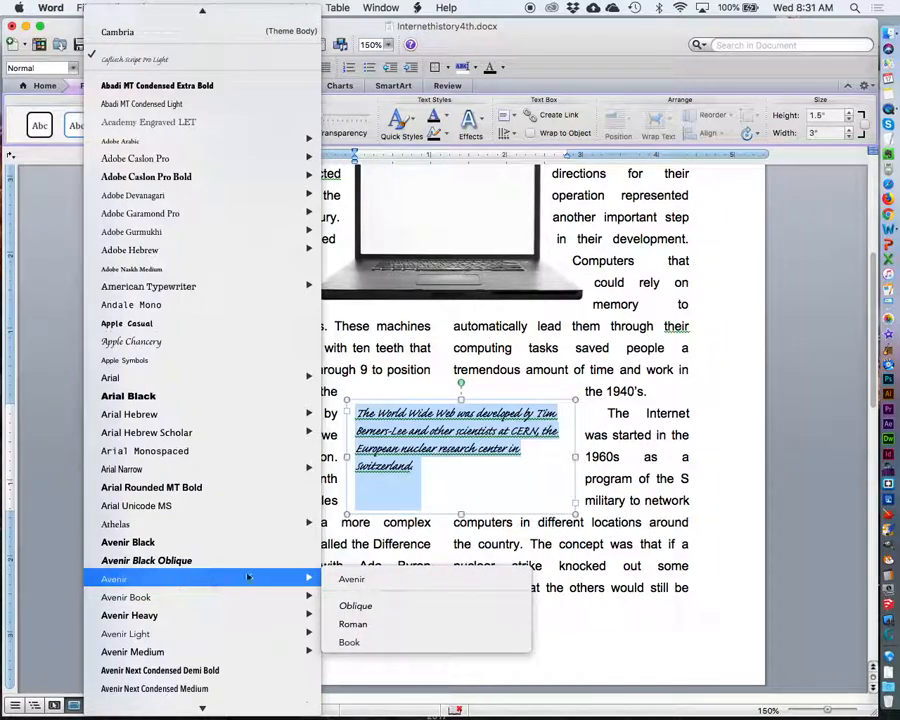
pyautogui.click(345, 579)
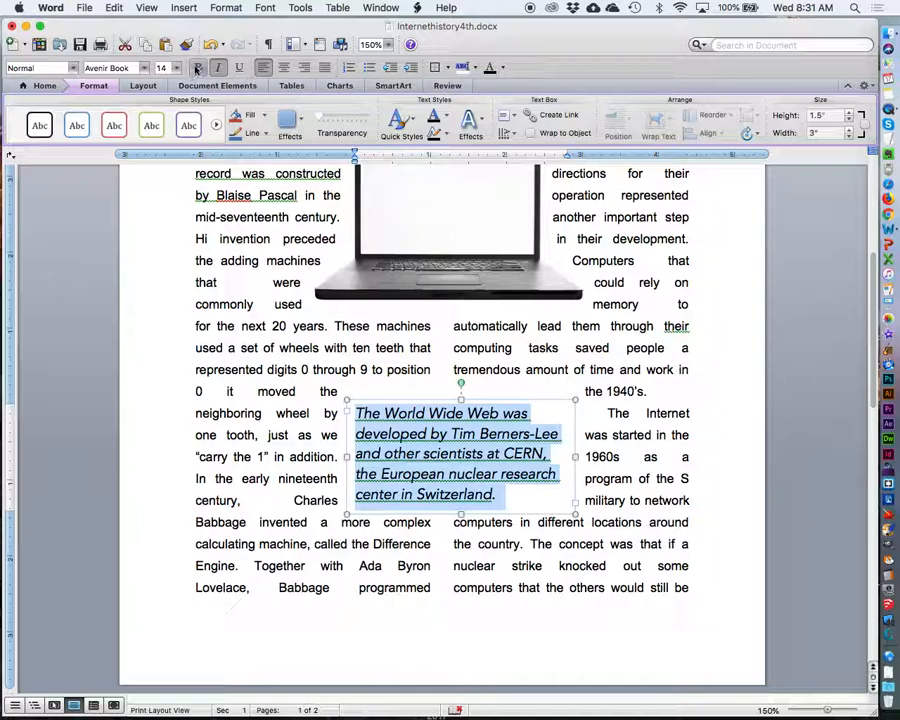
pyautogui.click(196, 68)
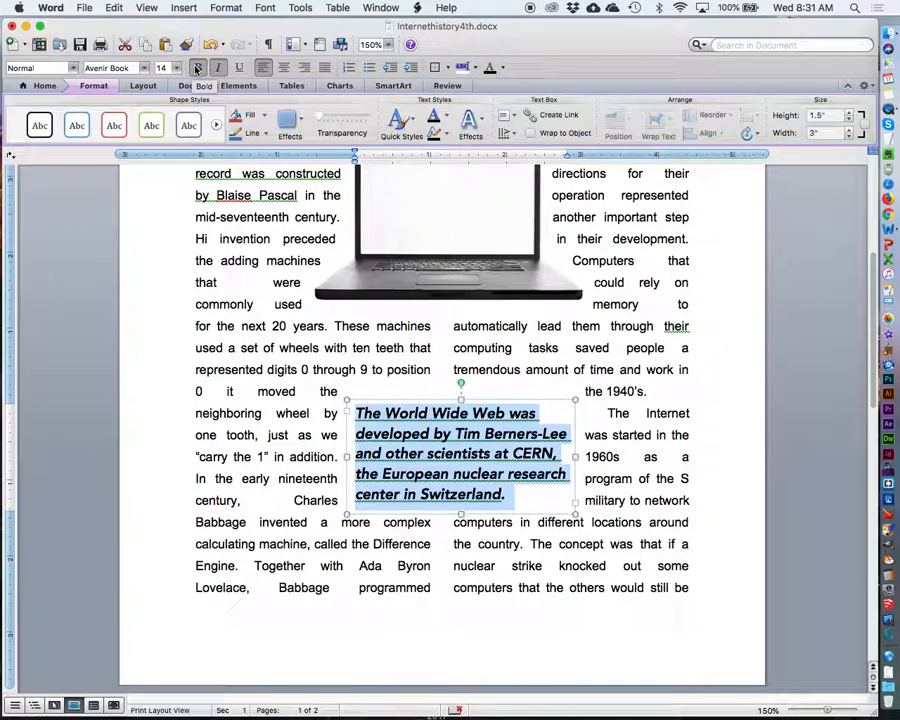
pyautogui.click(725, 433)
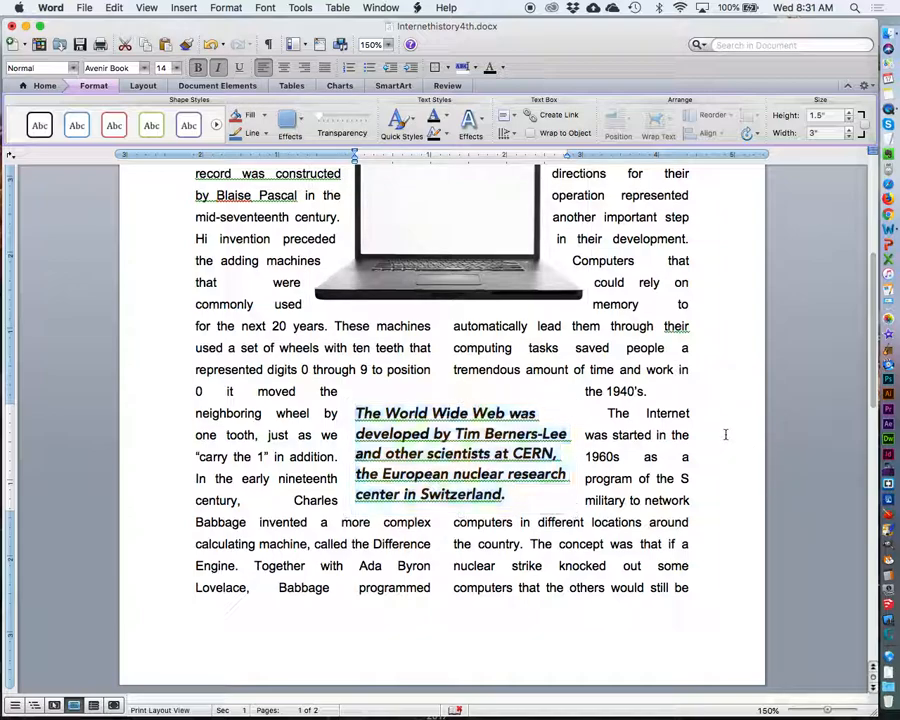
# Try Tight text wrapping on the quote text box and return it to Square wrapping
pyautogui.scroll(-5, 712, 442)
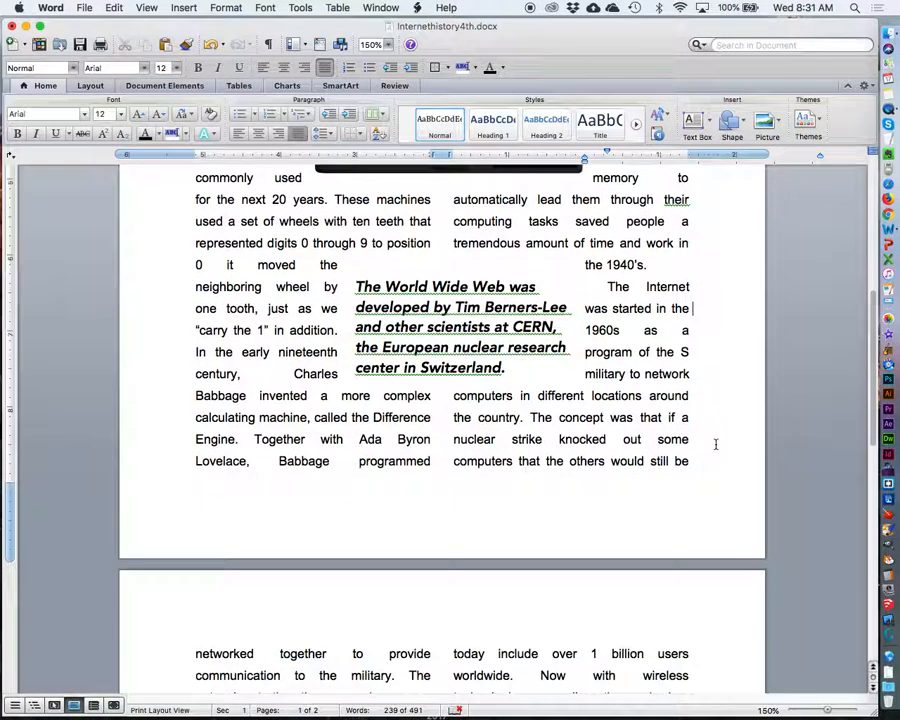
pyautogui.click(458, 304)
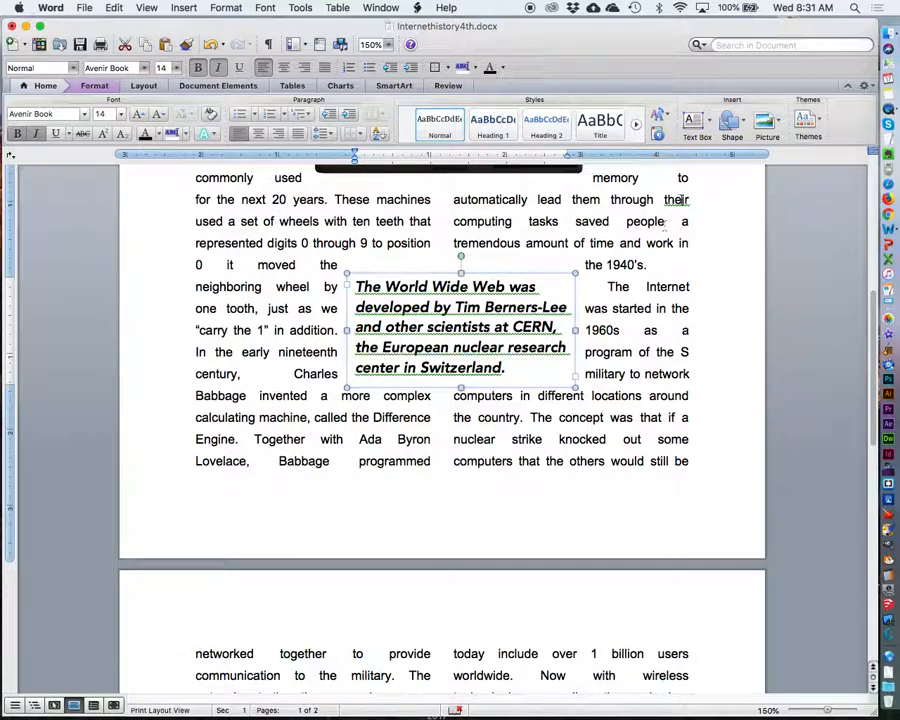
pyautogui.click(711, 121)
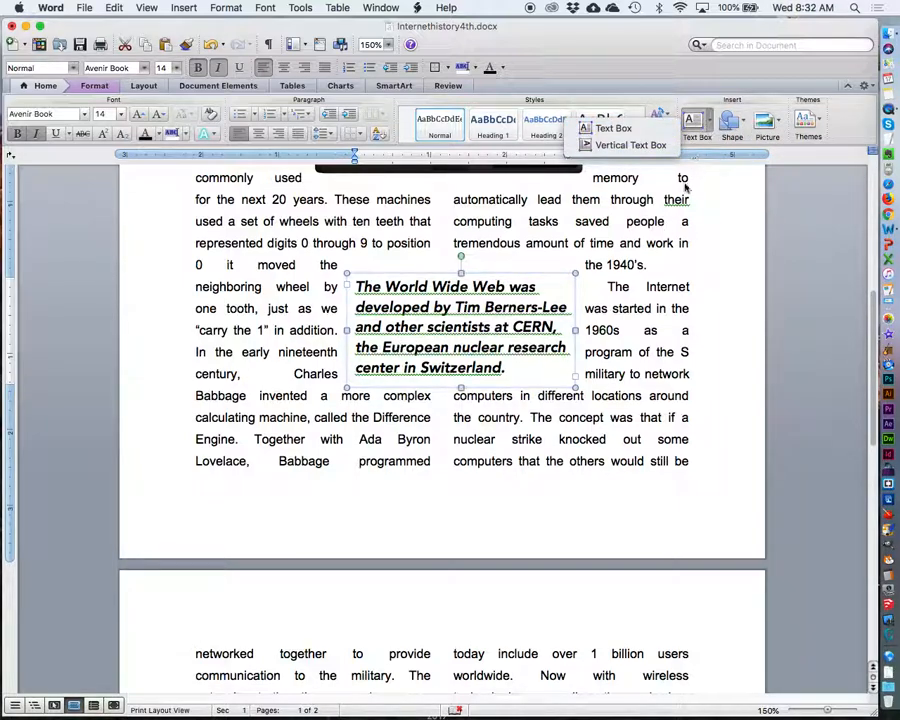
pyautogui.click(473, 308)
pyautogui.doubleClick(485, 277)
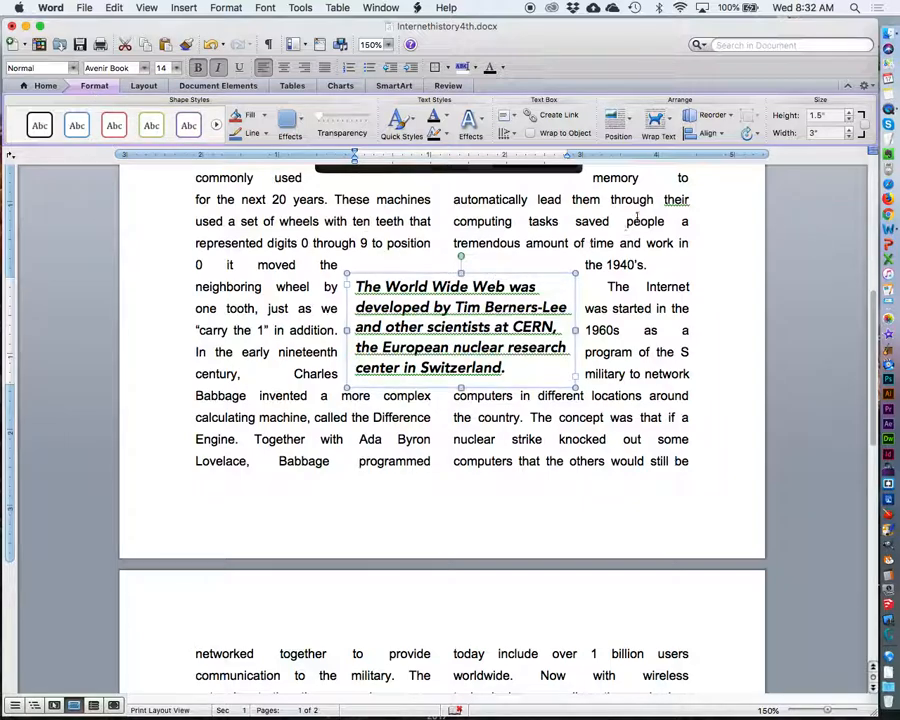
pyautogui.click(669, 121)
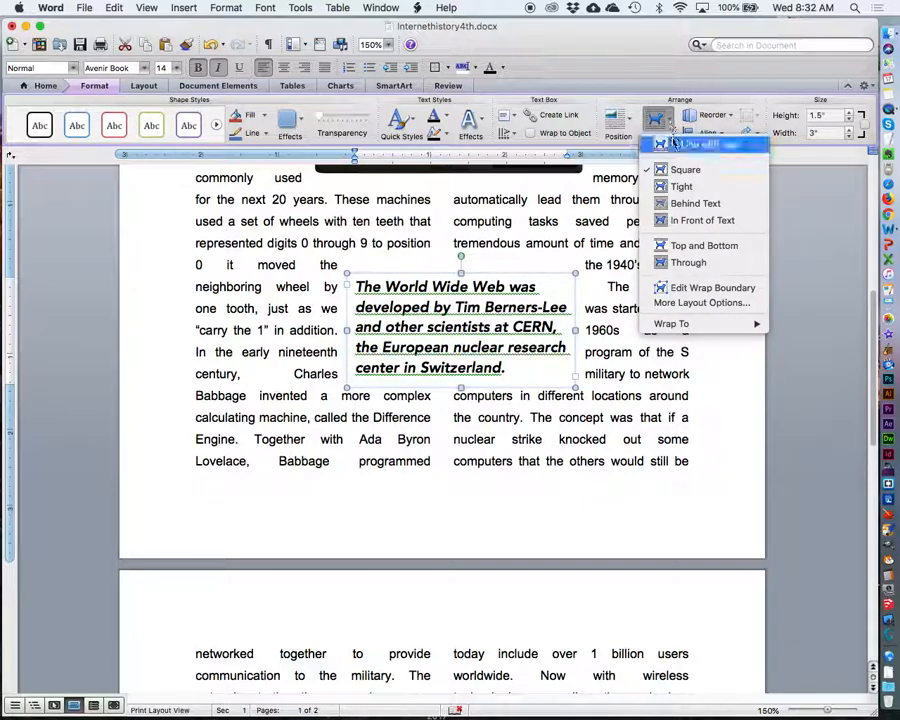
pyautogui.click(680, 190)
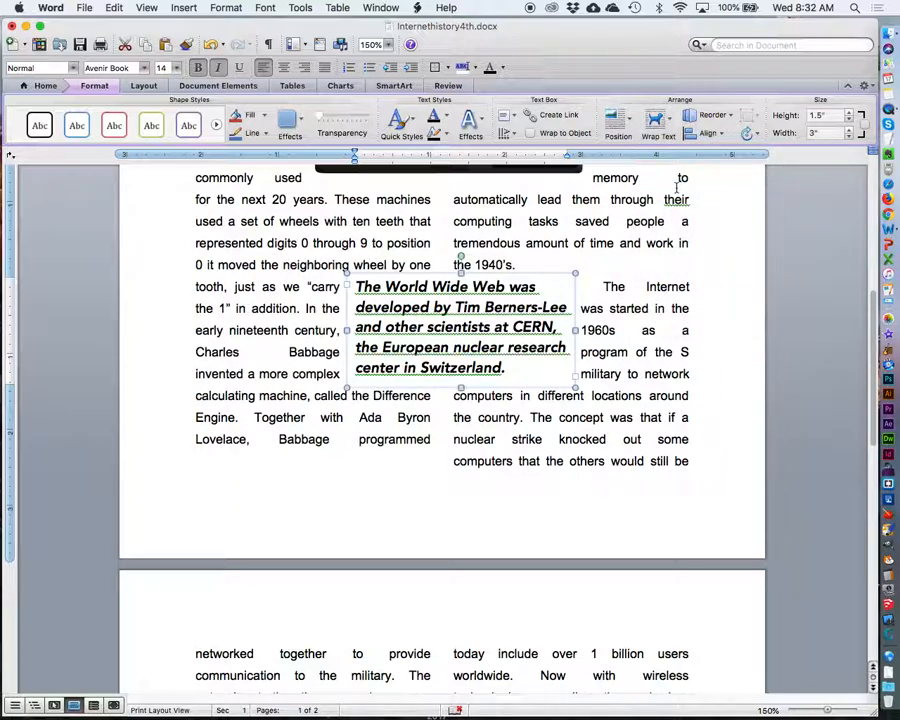
pyautogui.click(660, 121)
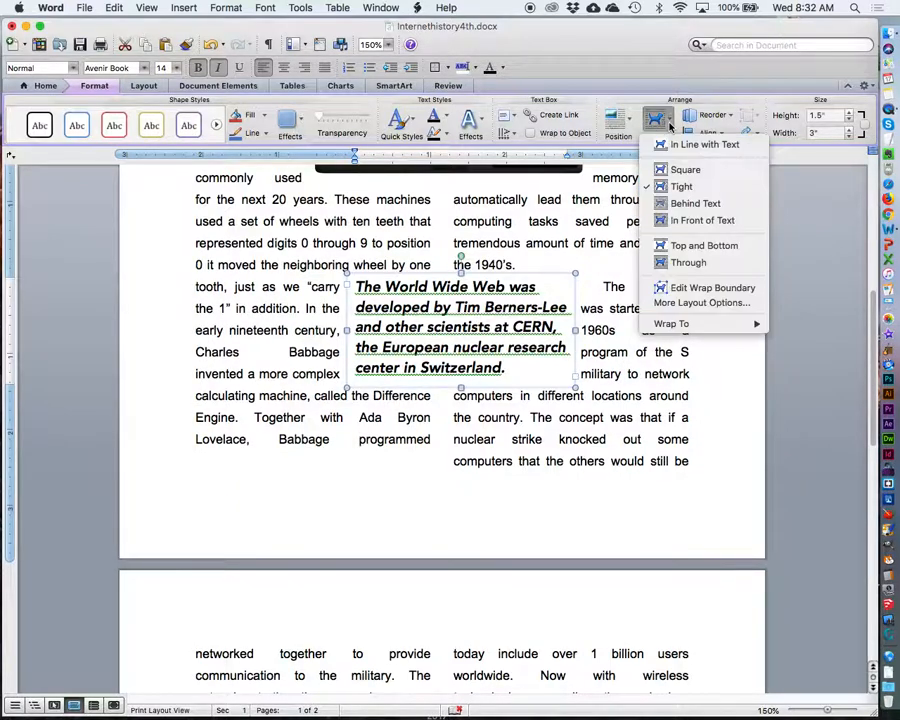
pyautogui.click(685, 171)
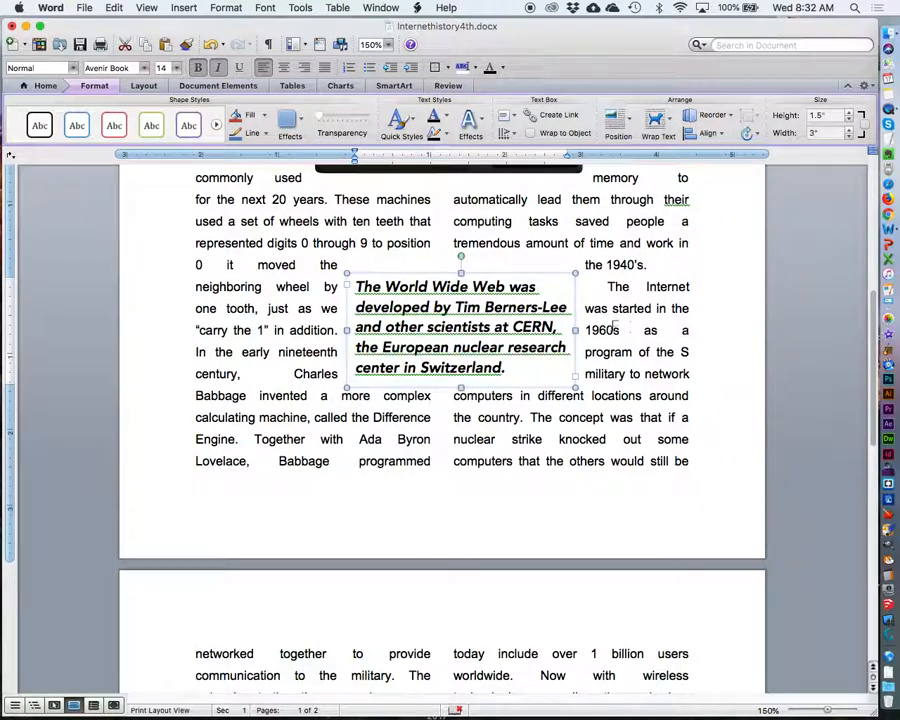
# Move the quote text box slightly left and up so it sits centred between the two columns below the laptop picture
pyautogui.moveTo(575, 330)
pyautogui.mouseDown()
pyautogui.moveTo(548, 328)
pyautogui.moveTo(575, 330)
pyautogui.mouseUp()
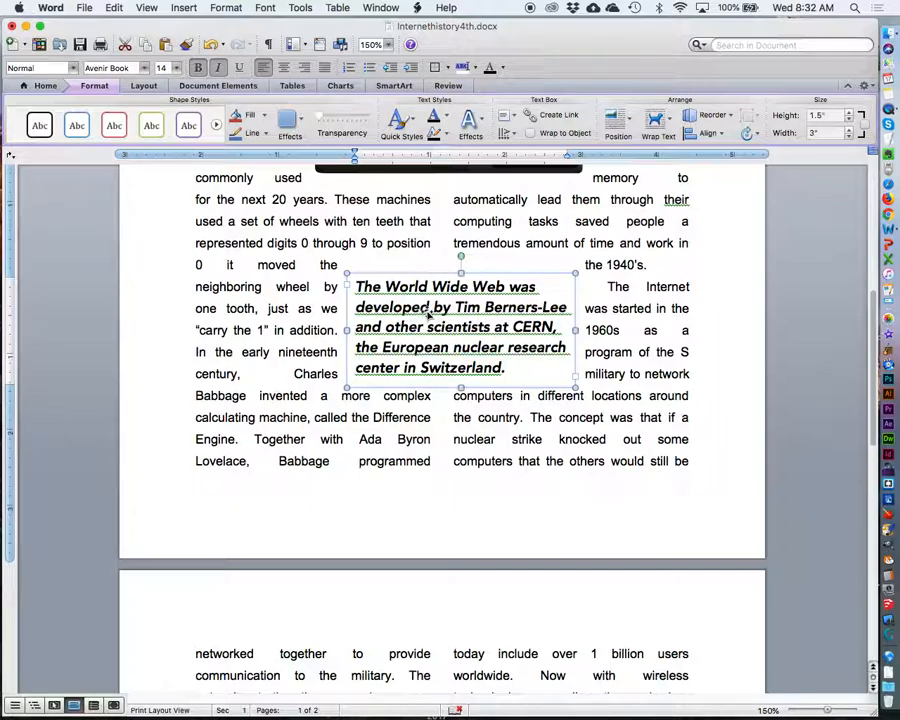
pyautogui.moveTo(422, 276)
pyautogui.mouseDown()
pyautogui.moveTo(412, 266)
pyautogui.moveTo(416, 282)
pyautogui.mouseUp()
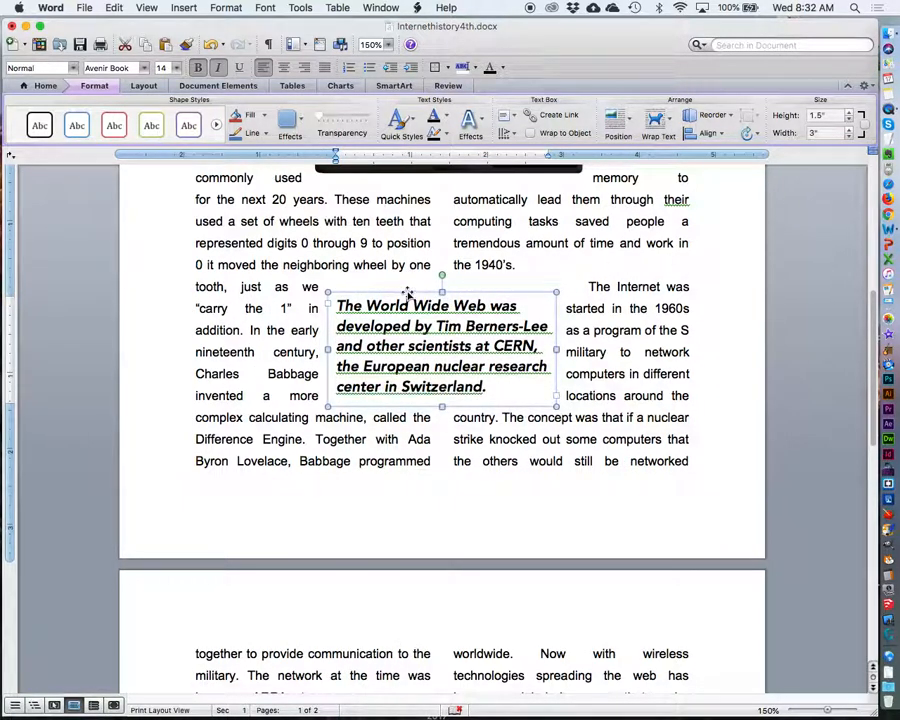
pyautogui.moveTo(407, 290); pyautogui.dragTo(408, 262)
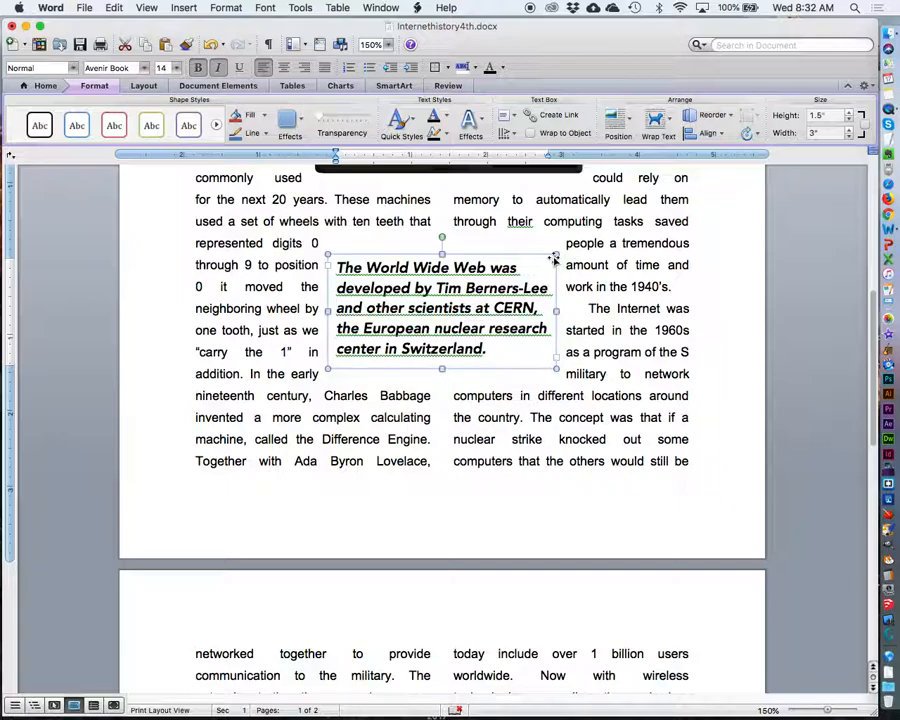
pyautogui.click(725, 352)
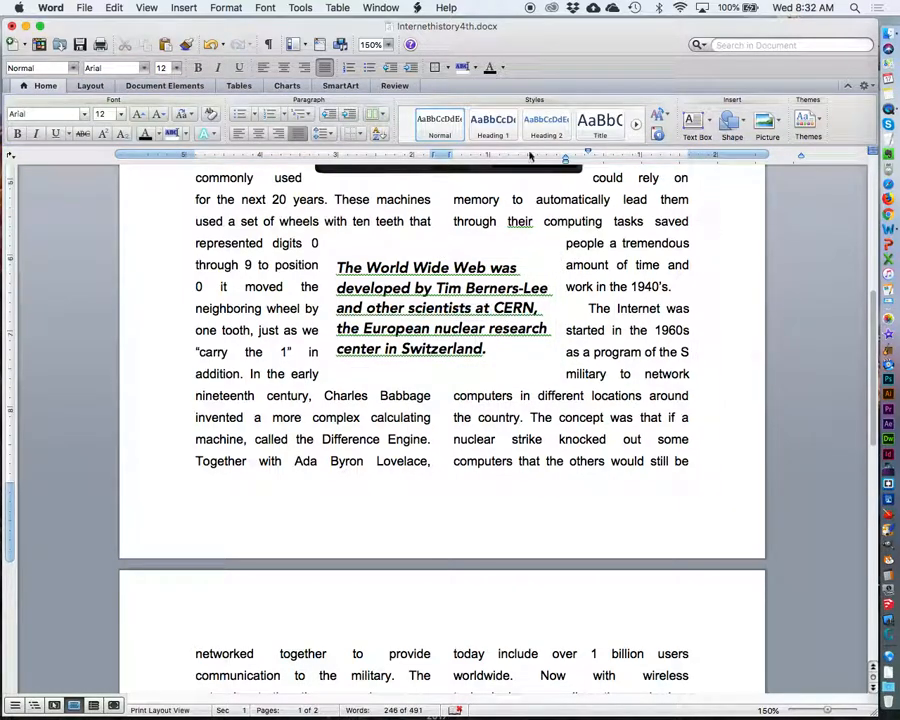
# Reduce the document zoom to 125% and finally 100% to review the layout of page one
pyautogui.click(388, 45)
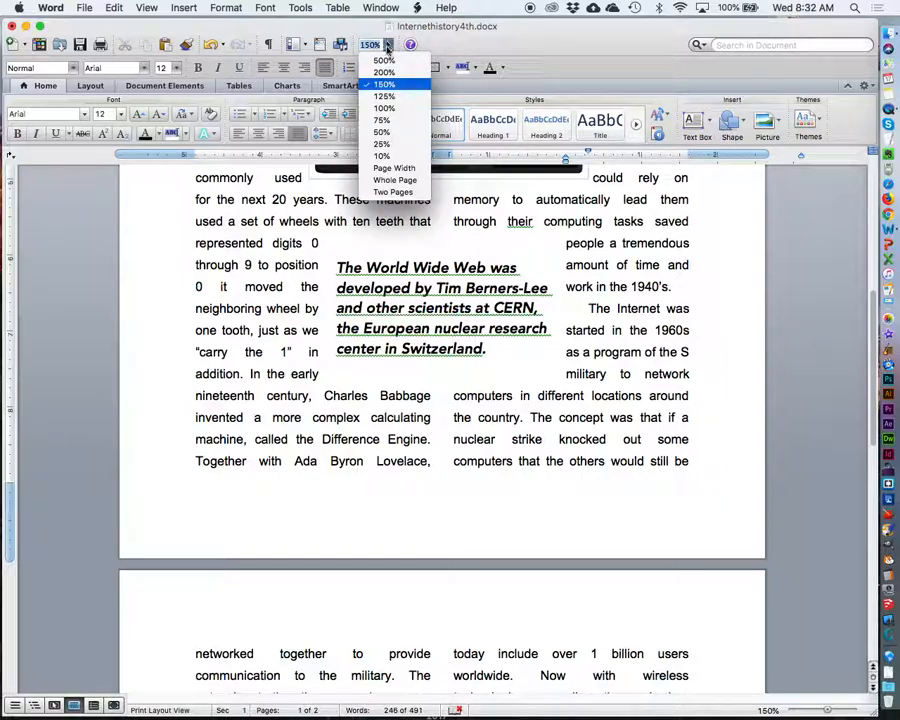
pyautogui.click(386, 96)
pyautogui.scroll(-3, 486, 374)
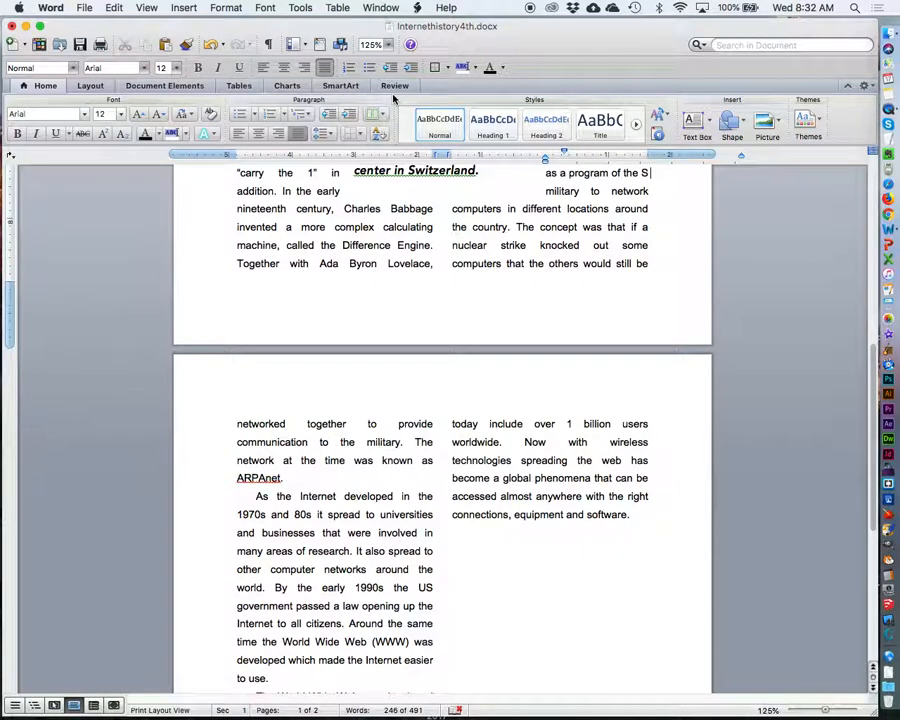
pyautogui.scroll(3, 505, 272)
pyautogui.scroll(3, 505, 272)
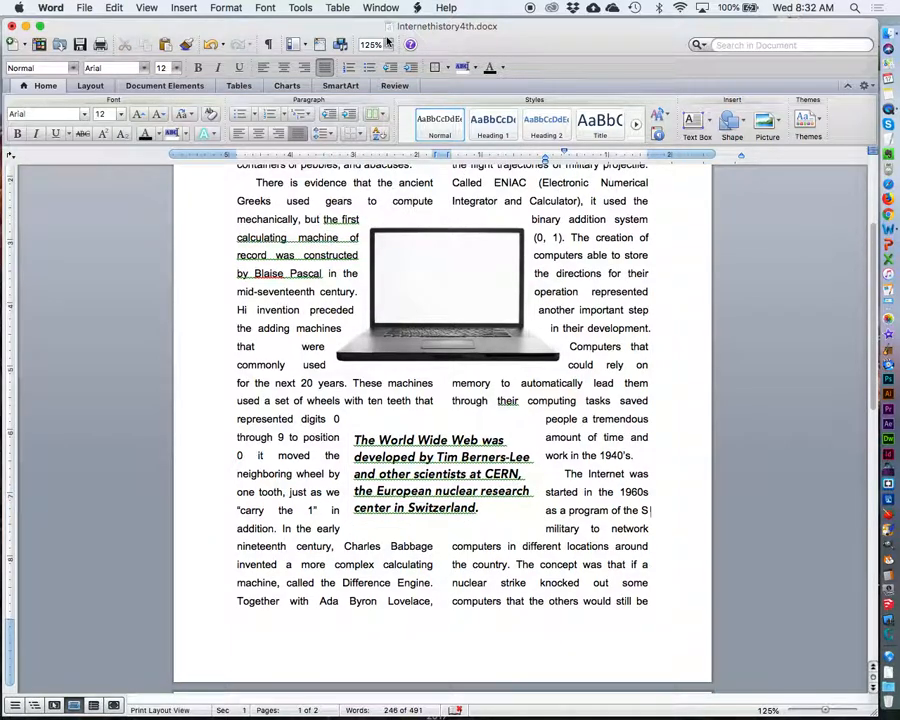
pyautogui.click(388, 45)
pyautogui.click(384, 108)
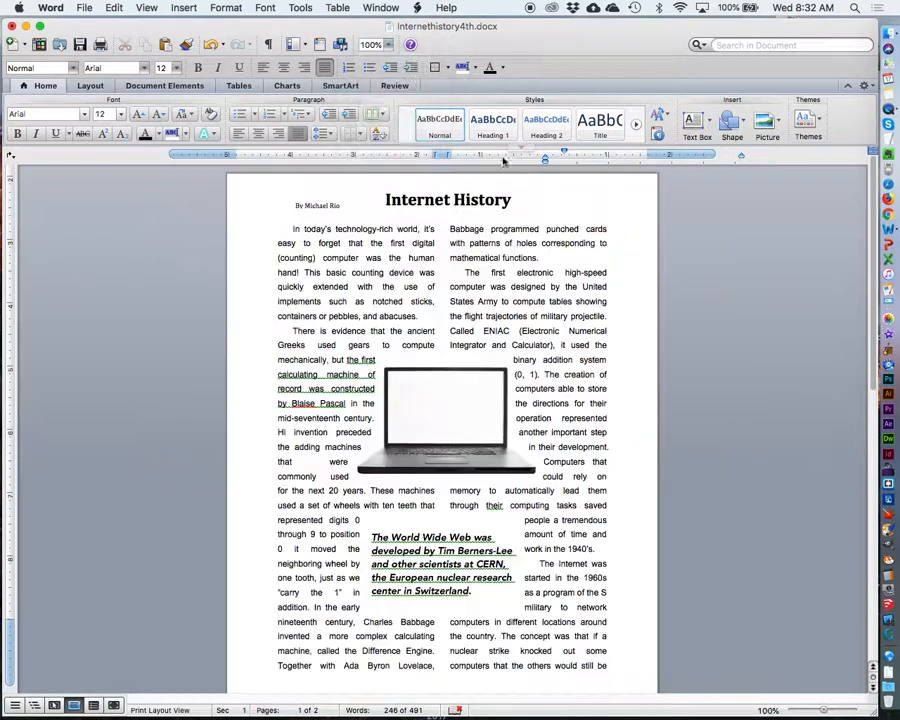